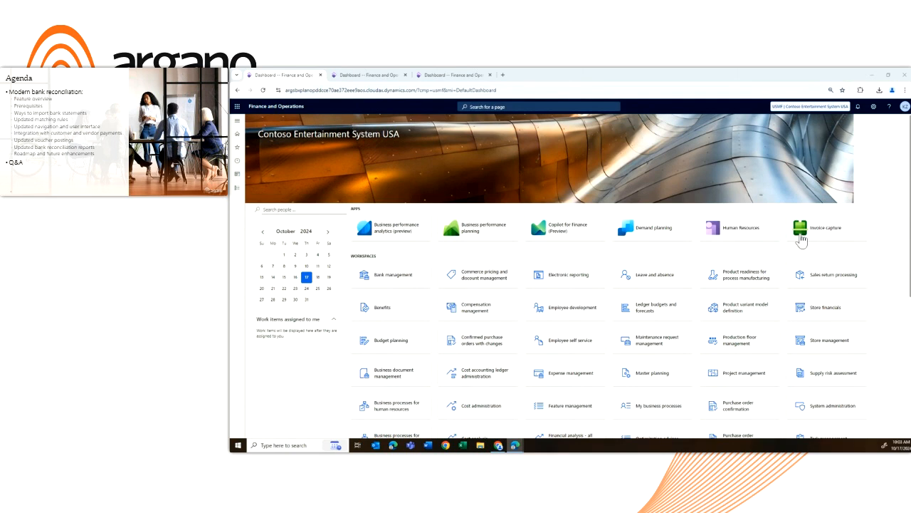
In the Feature management workspace, filter all features to names beginning with "Modern" and select the Modern bank reconciliation feature
scroll(562, 338, down, 1)
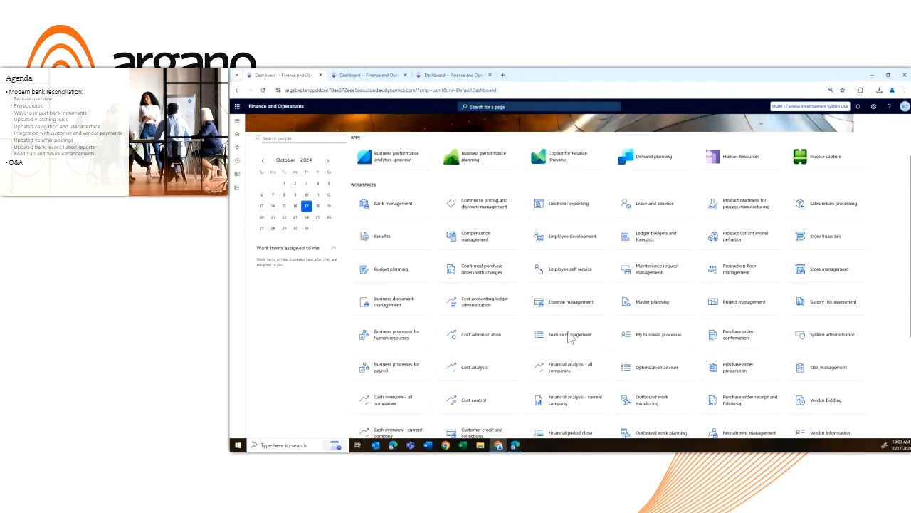
click(568, 337)
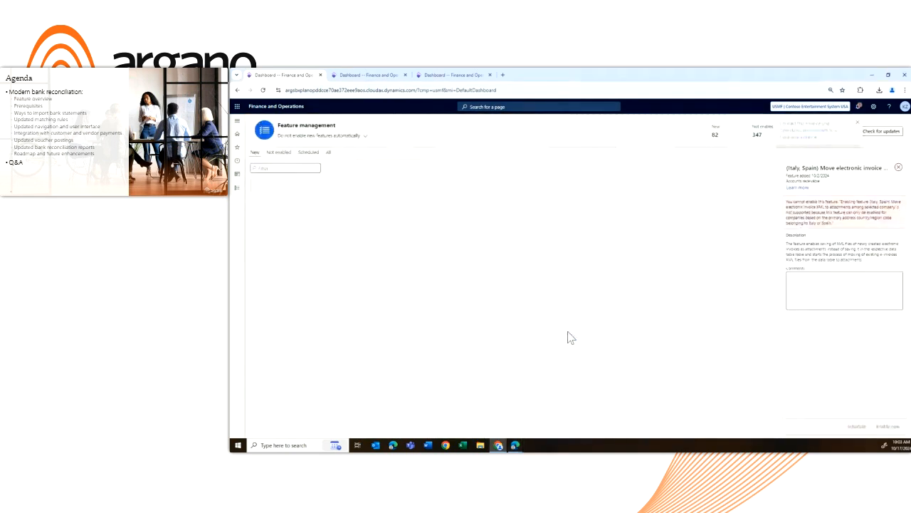
click(329, 152)
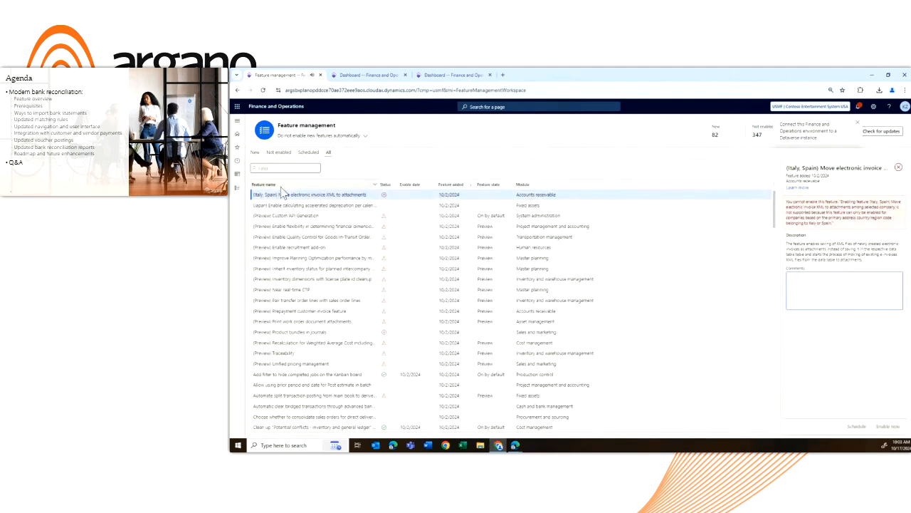
click(278, 185)
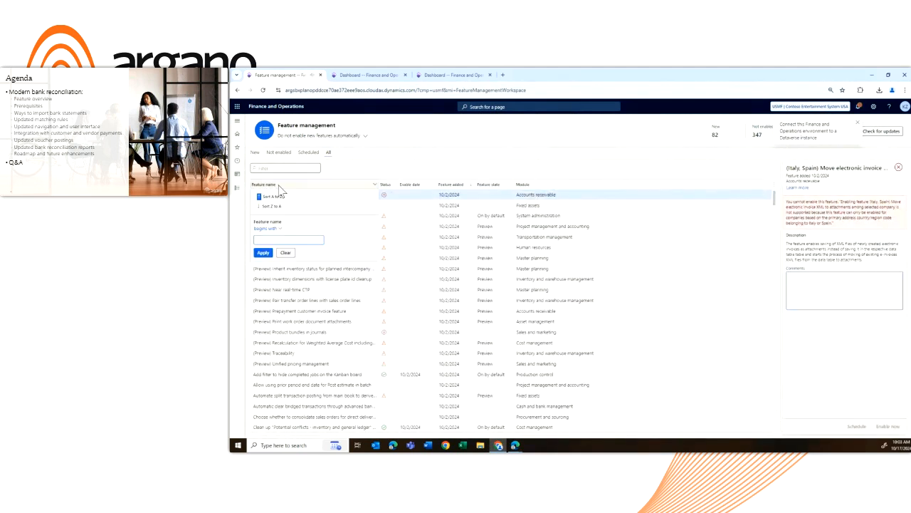
text(Modern)
key(Return)
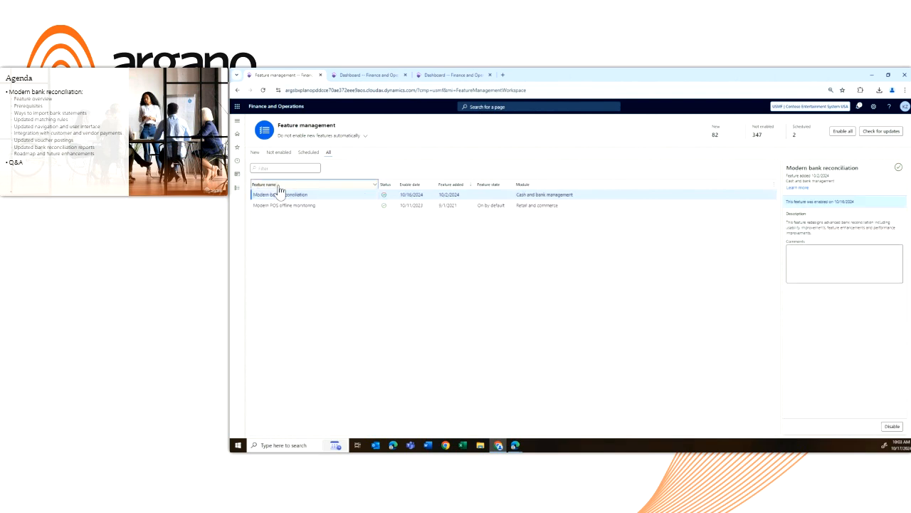
click(317, 193)
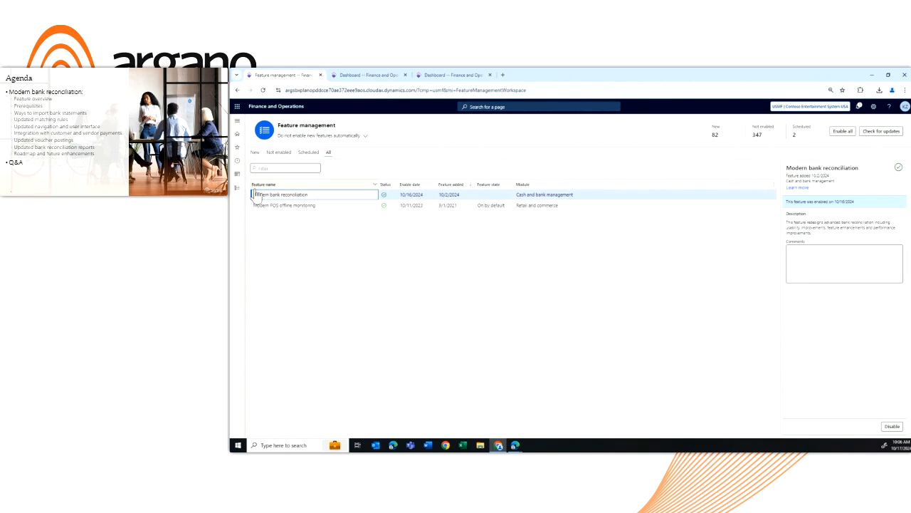
Open the DemoBA bank account from the bank statement reconciliation area of Cash and bank management and make its record editable
click(237, 188)
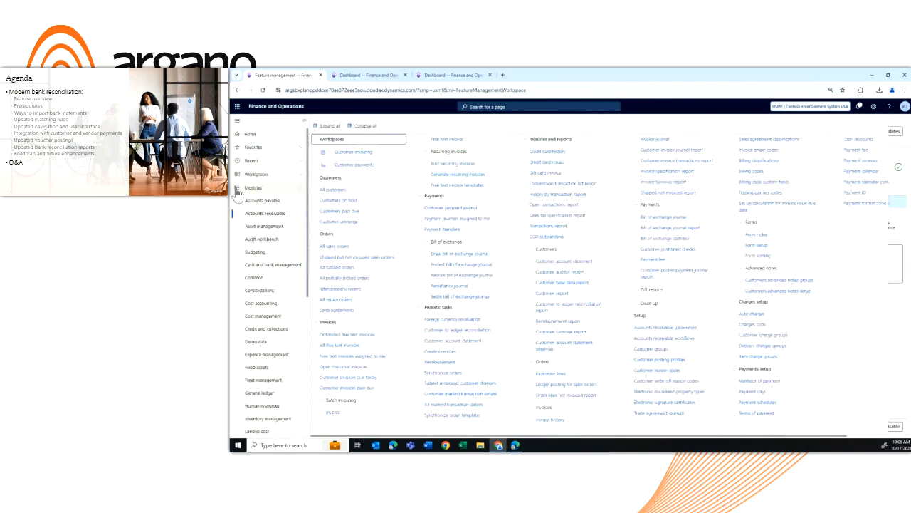
click(281, 268)
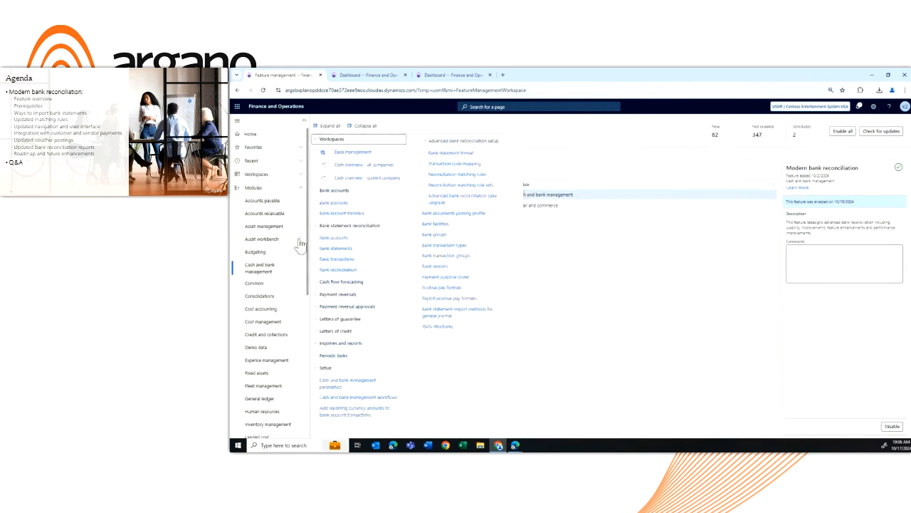
click(339, 240)
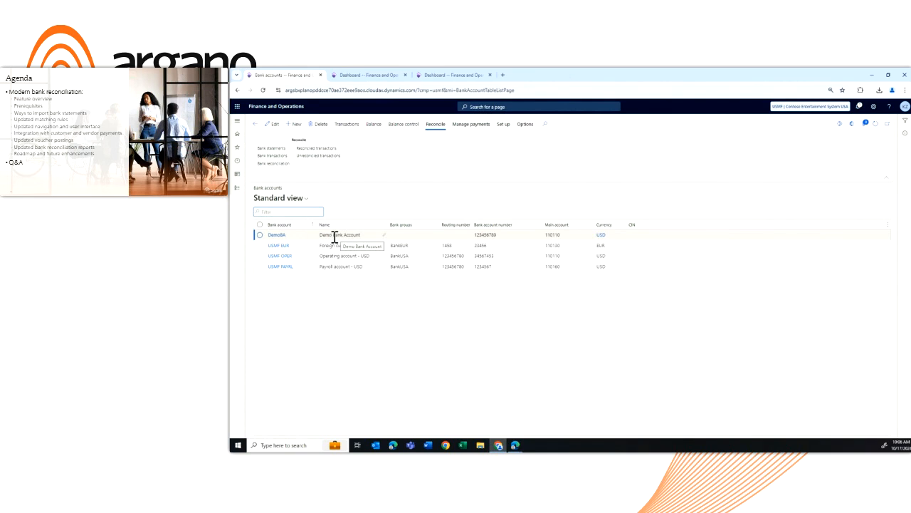
click(259, 236)
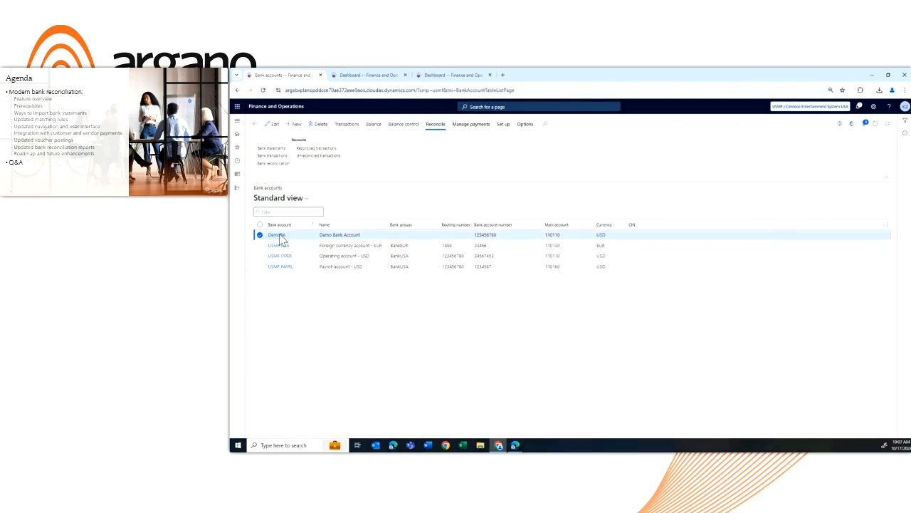
click(277, 235)
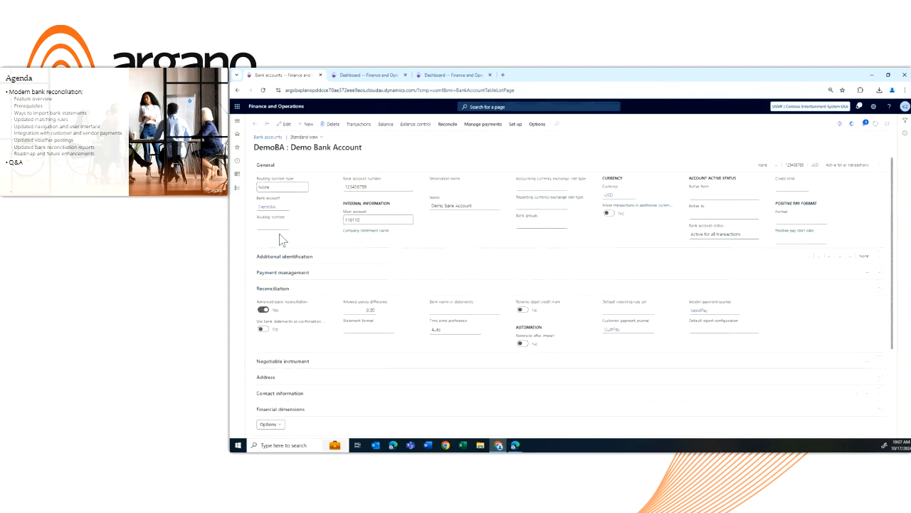
click(290, 124)
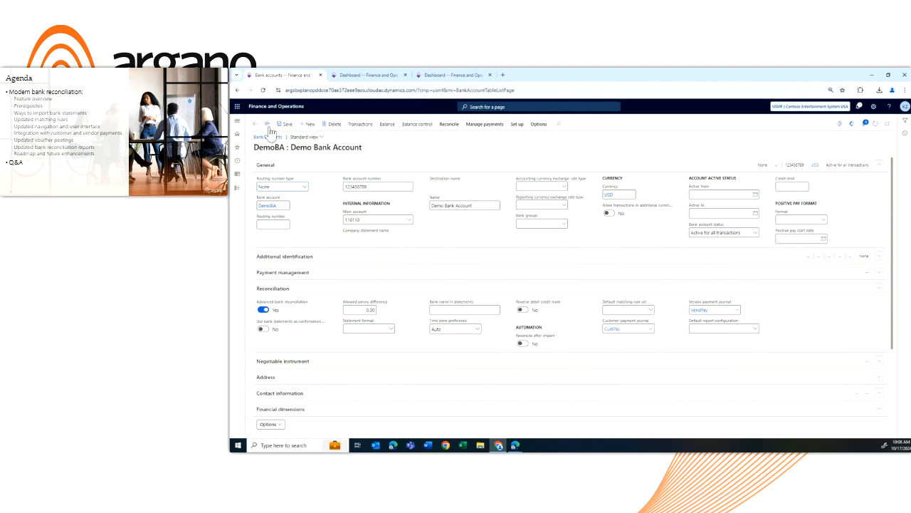
Open the Advanced bank reconciliation data upgrade wizard to read its introduction, and return to the dashboard
click(236, 189)
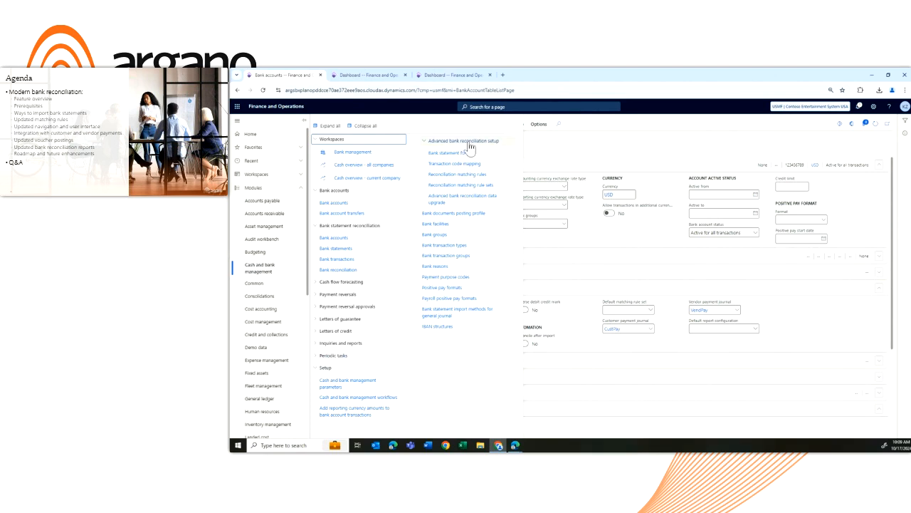
click(440, 202)
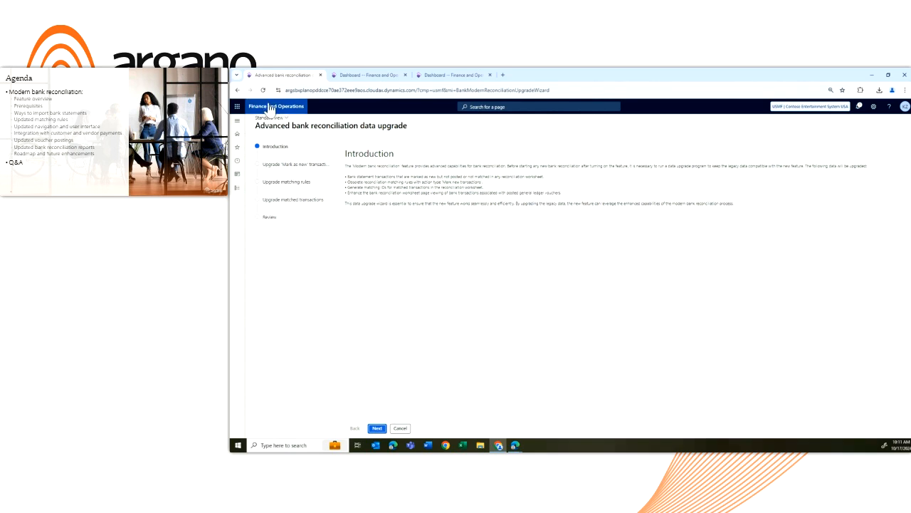
click(270, 107)
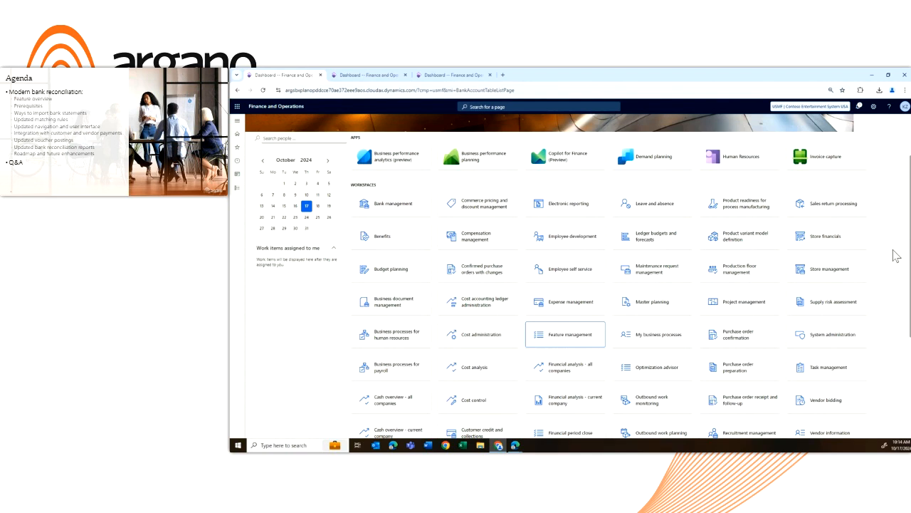
Create a new rule in Reconciliation matching rules and examine the available actions and matching types
click(233, 191)
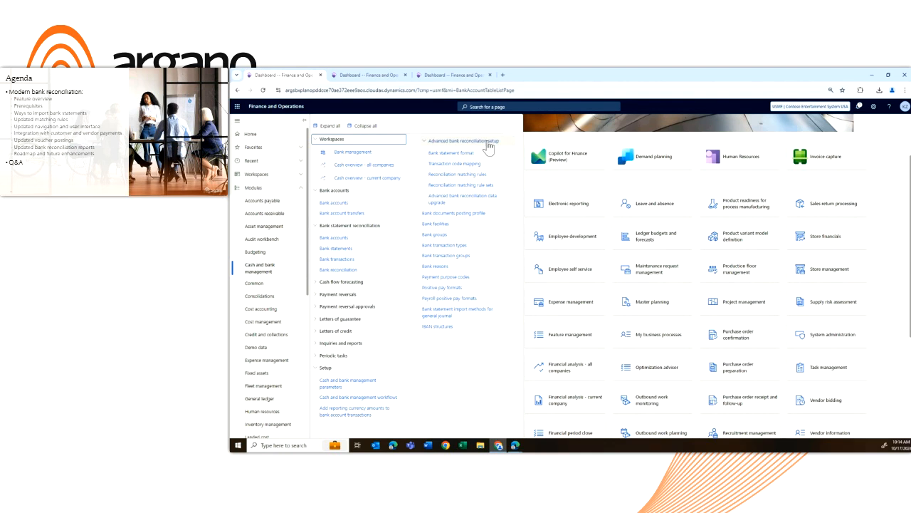
click(483, 175)
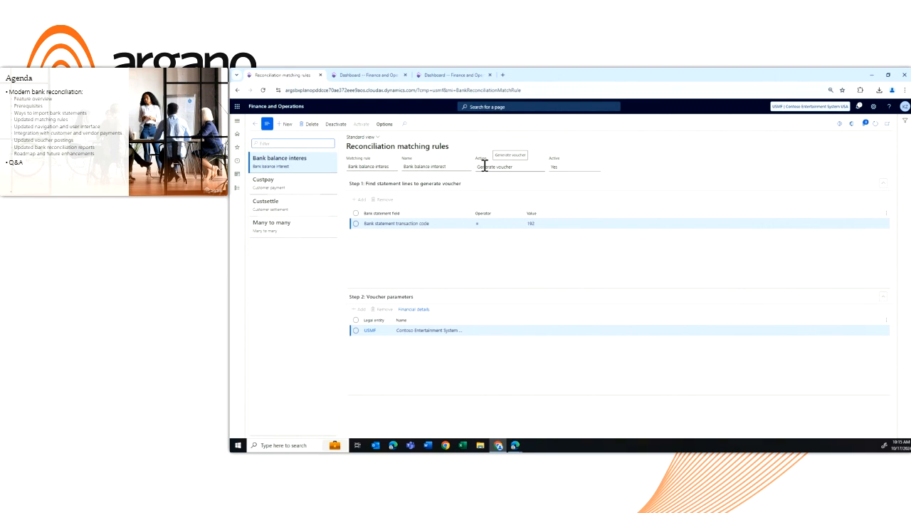
click(286, 126)
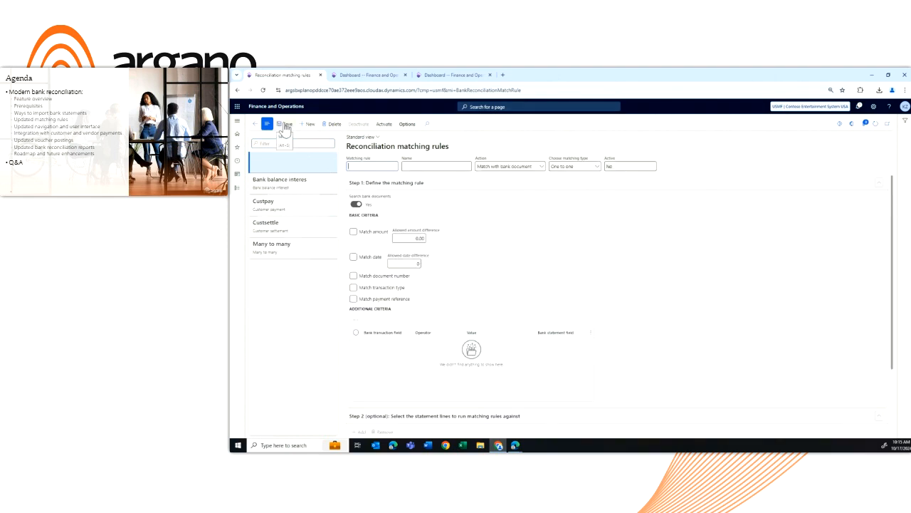
click(542, 168)
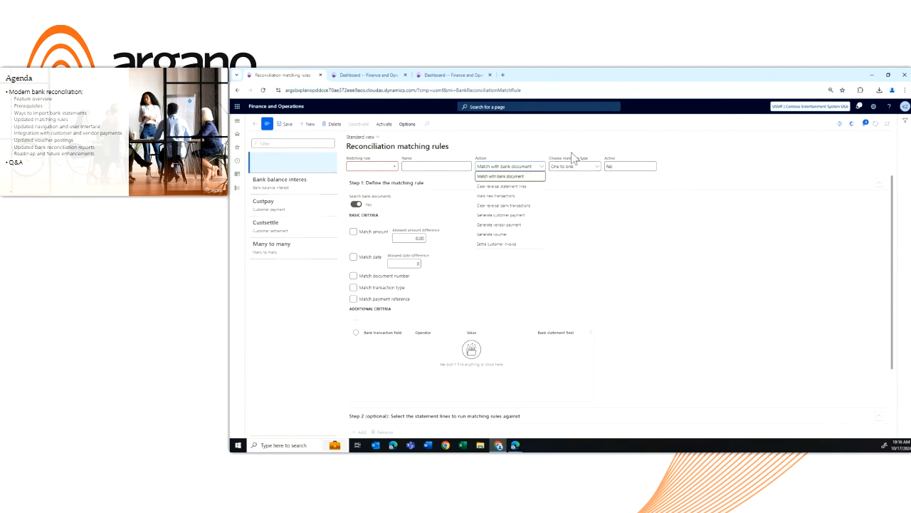
click(528, 176)
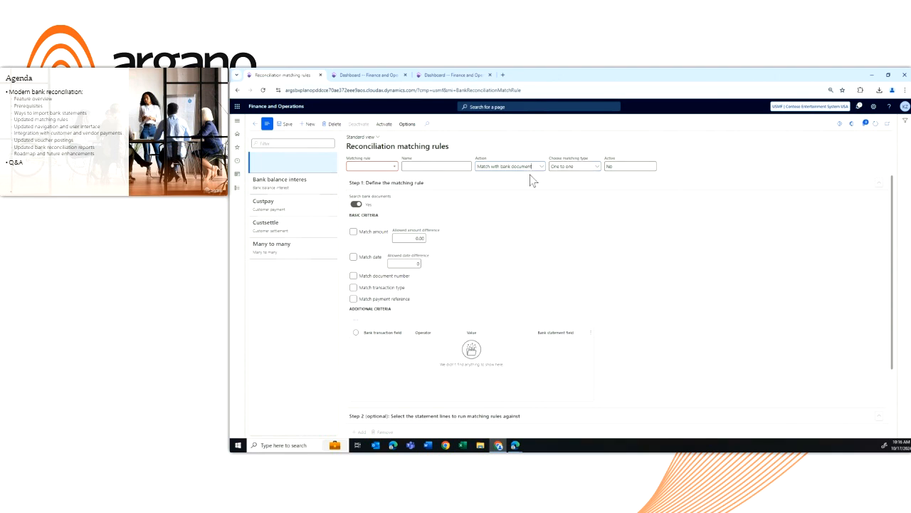
click(597, 168)
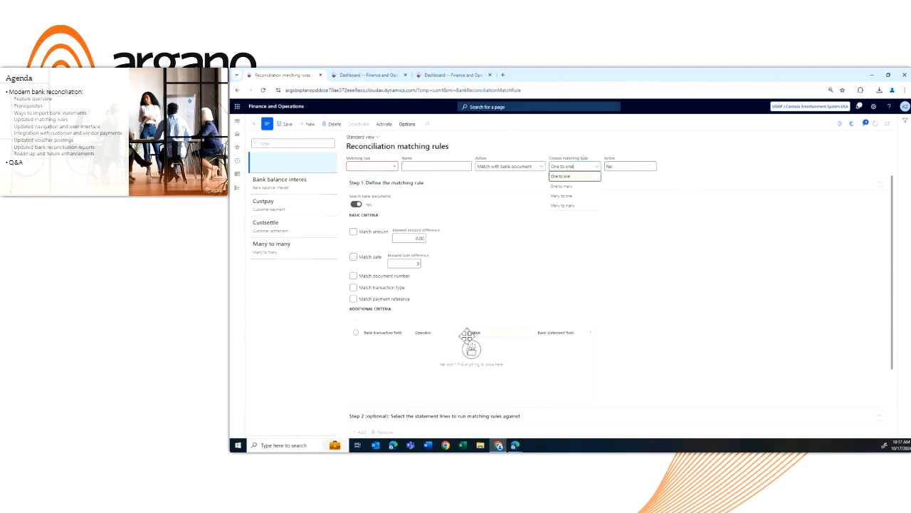
Switch the new matching rule's action to Settle customer invoice to examine its setup sections, and delete the rule
click(541, 171)
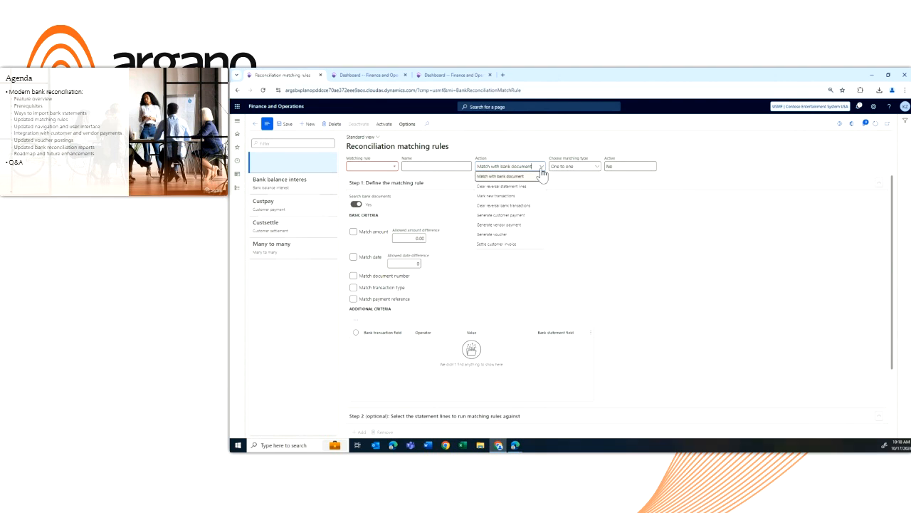
click(513, 245)
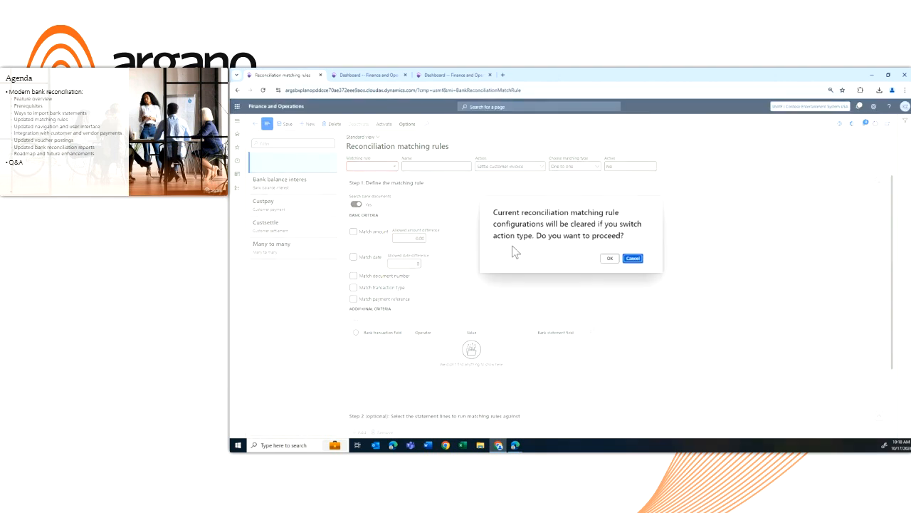
click(609, 259)
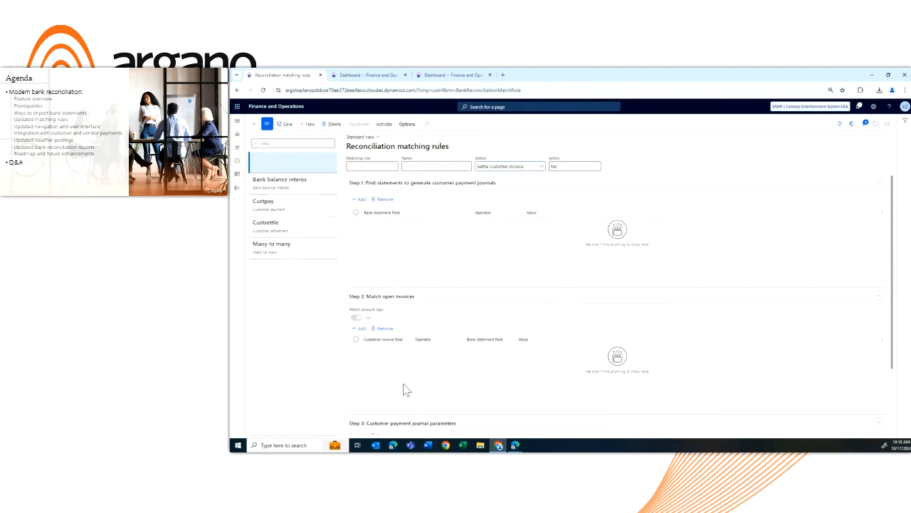
scroll(426, 385, down, 1)
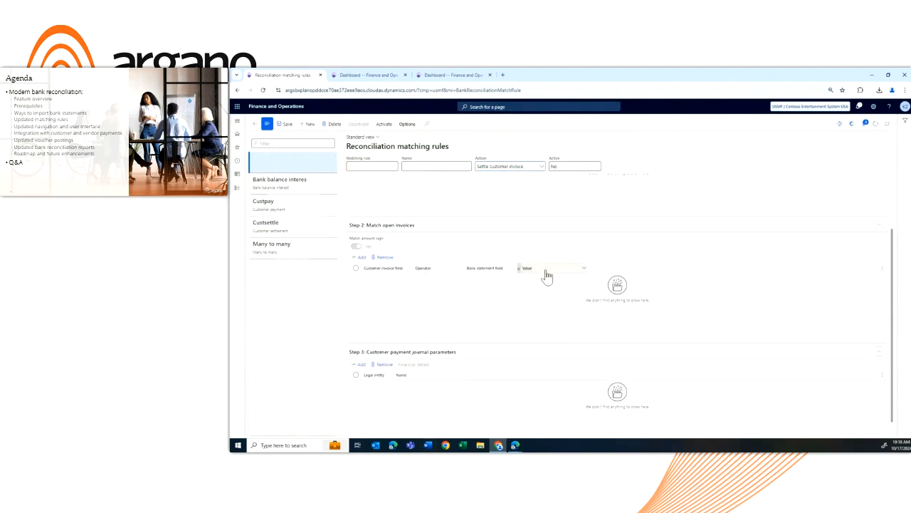
scroll(543, 279, up, 1)
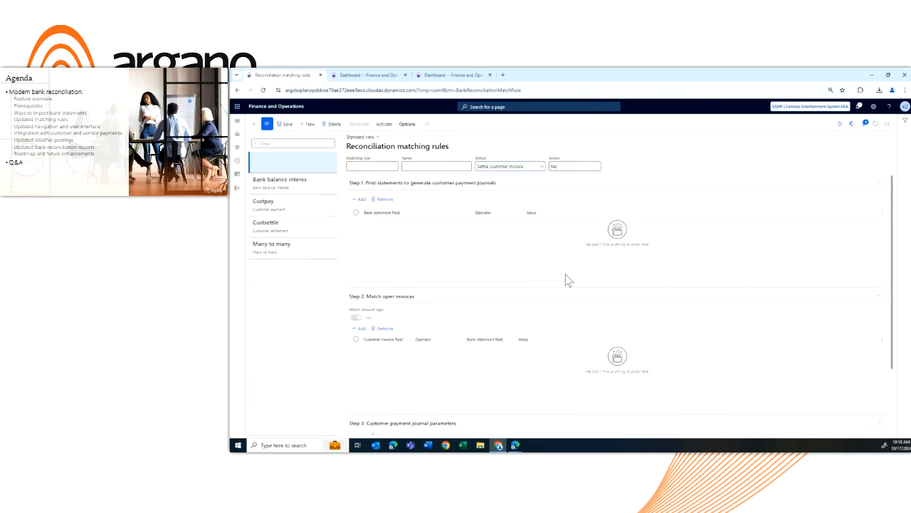
click(333, 125)
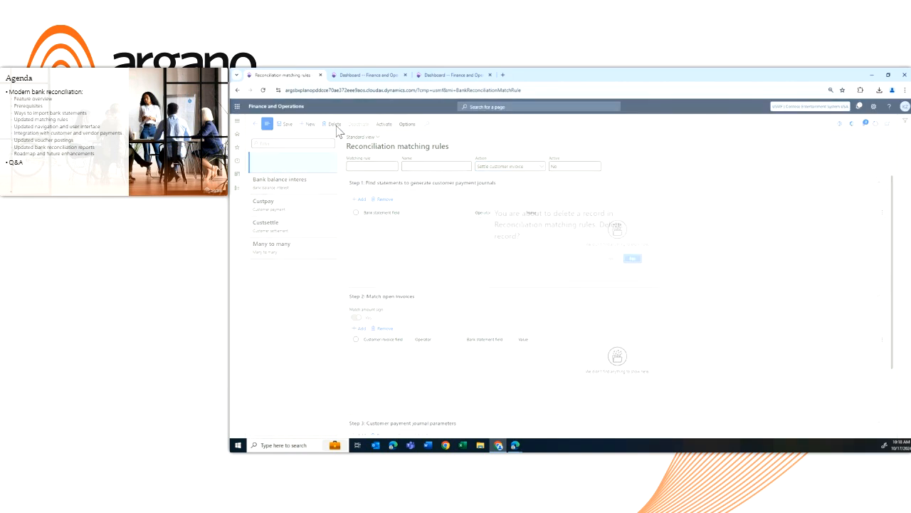
click(614, 261)
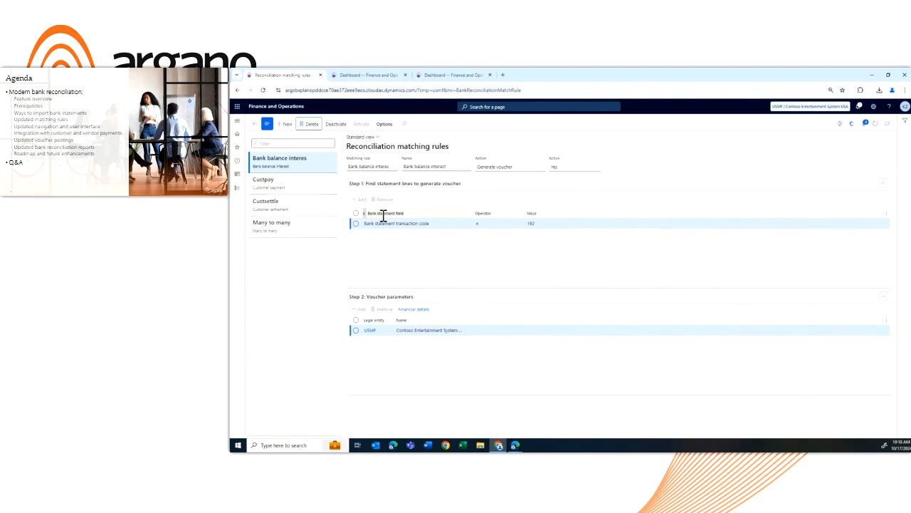
In the second browser tab, open bank statement 000005 from Cash and bank management and hide the statement list beside it
click(345, 76)
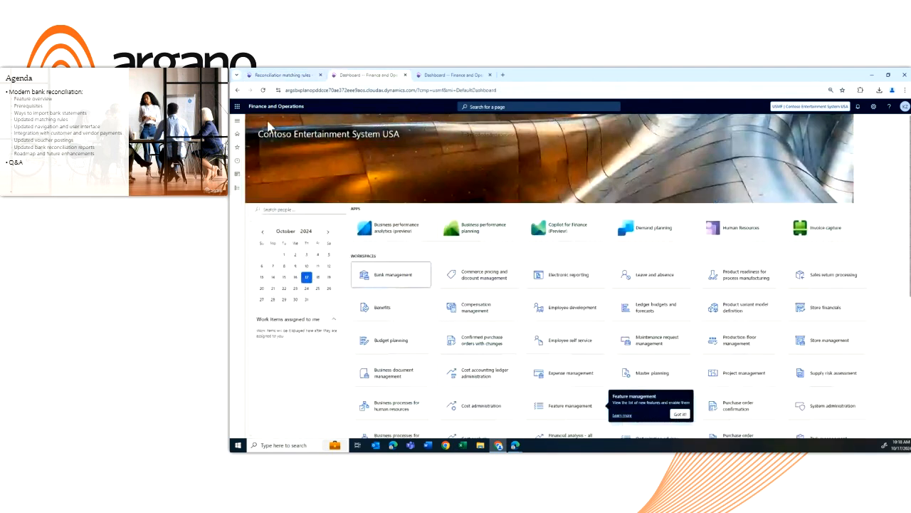
click(238, 188)
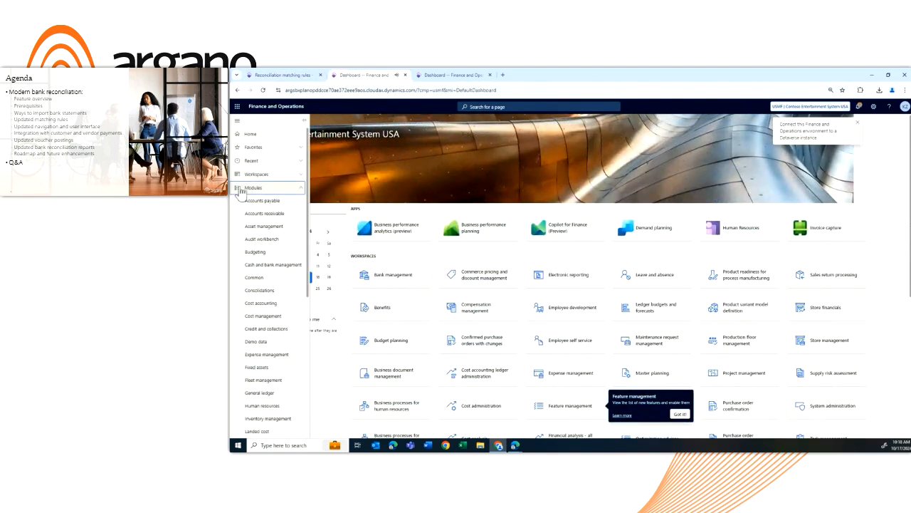
click(270, 266)
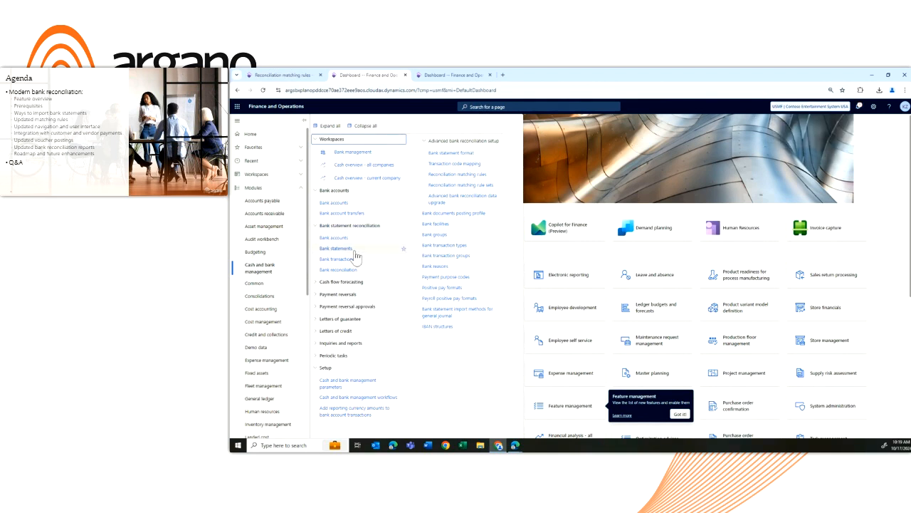
click(355, 254)
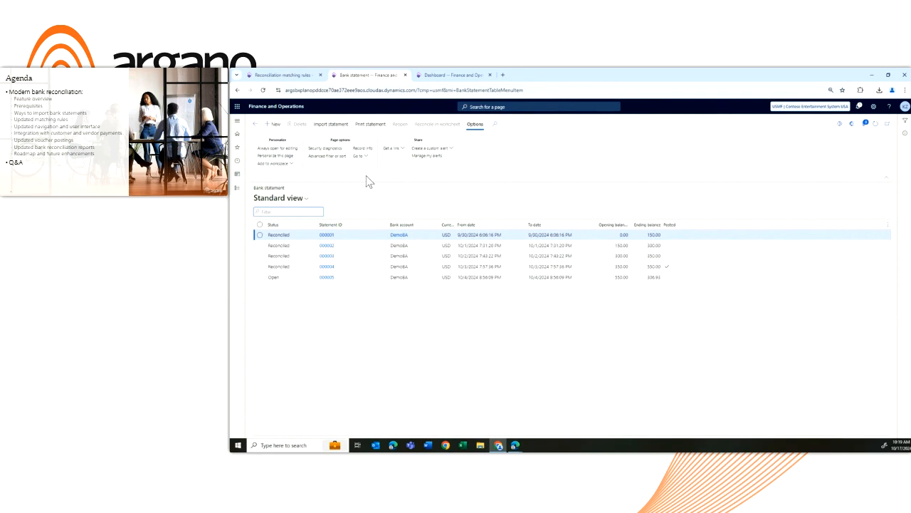
click(340, 279)
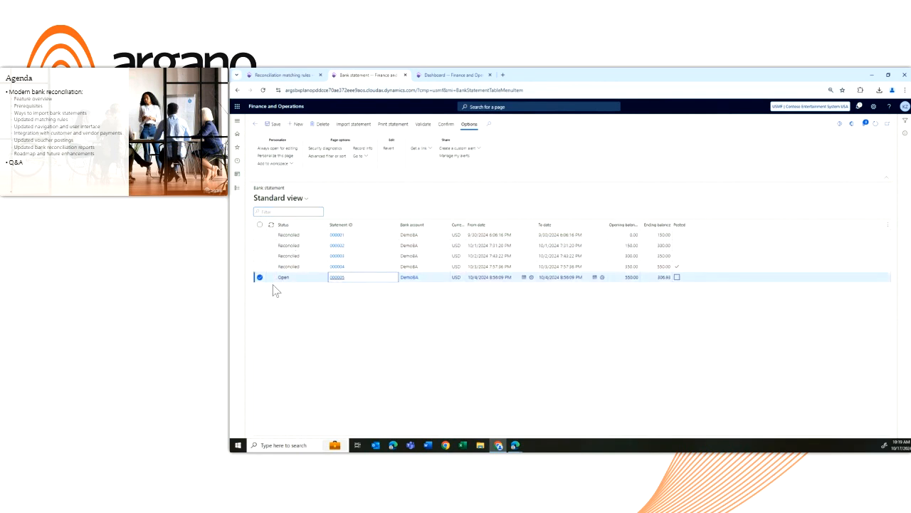
click(338, 278)
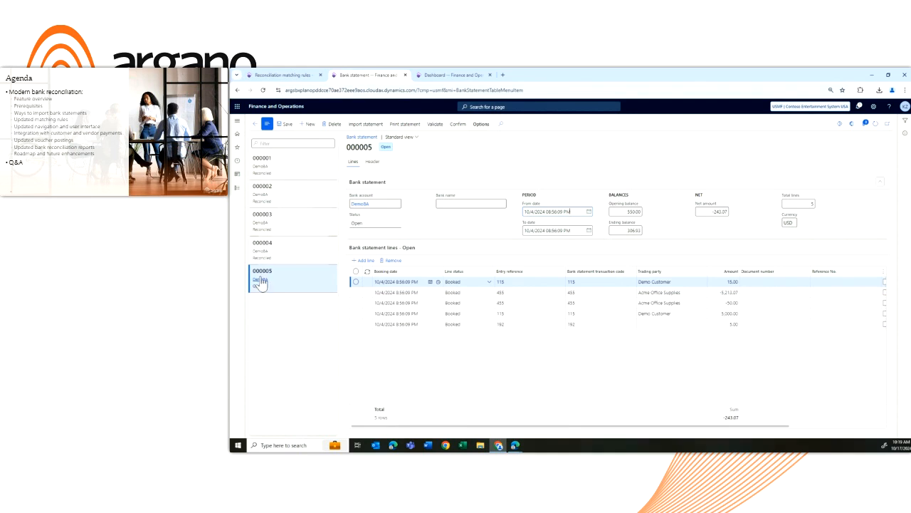
mouse_move(287, 193)
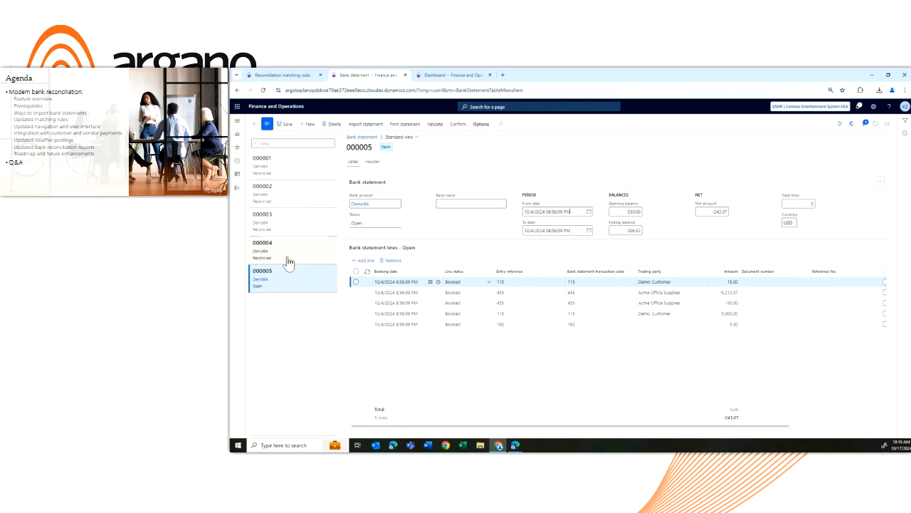
click(267, 125)
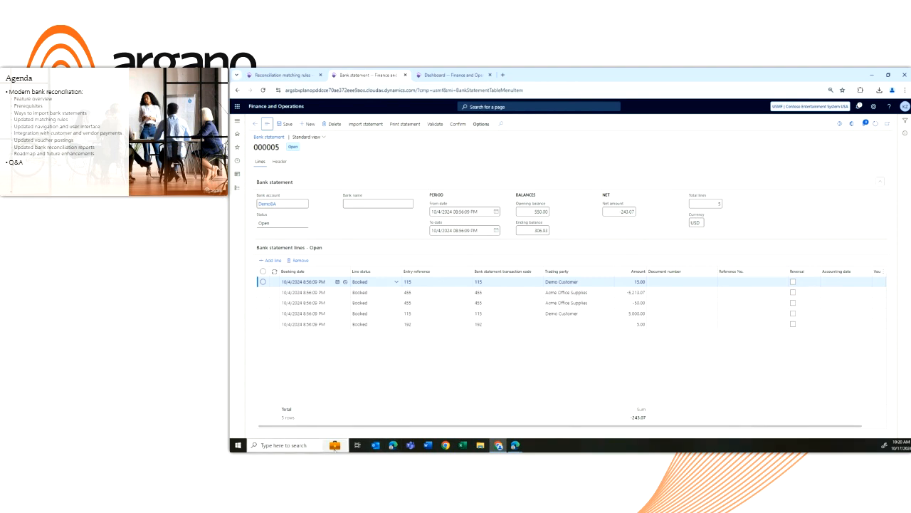
Show statement 000005's related information, expand the Latest bank statements and Payment sections to examine them, and hide the information again
click(905, 134)
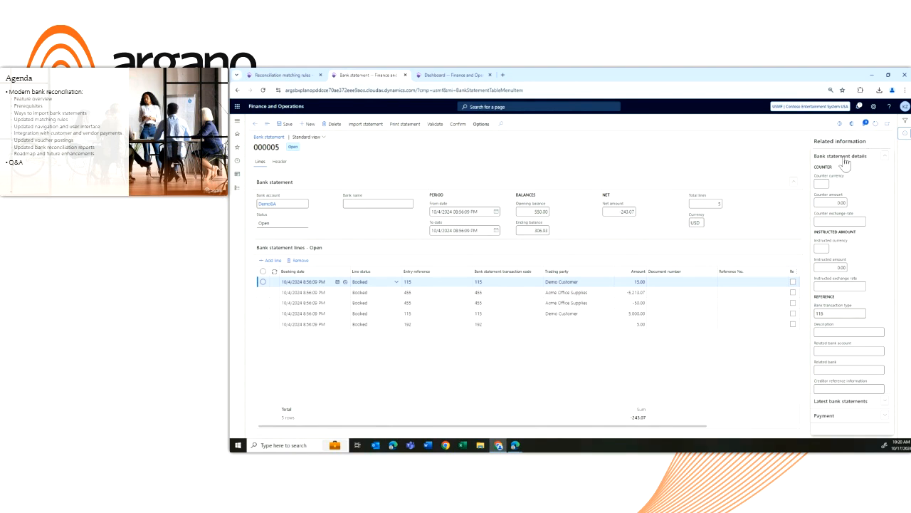
click(839, 403)
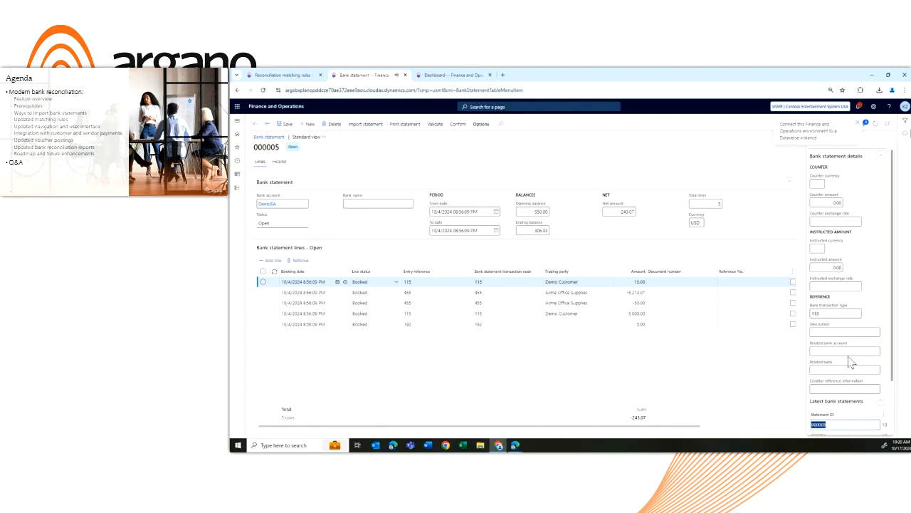
click(831, 430)
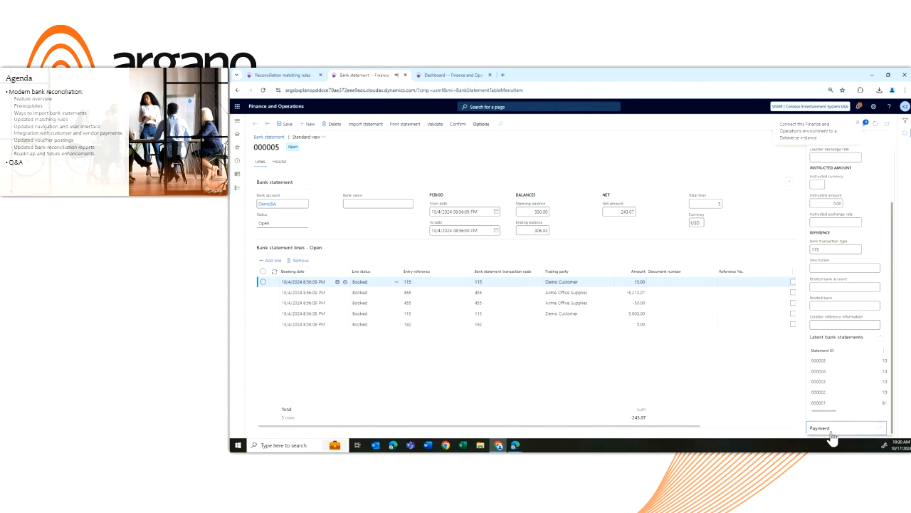
scroll(839, 335, up, 2)
click(857, 123)
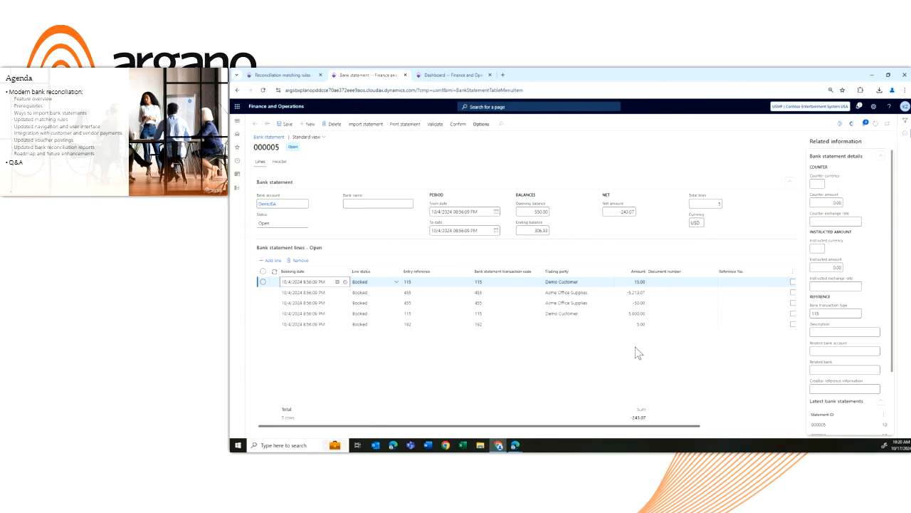
click(905, 133)
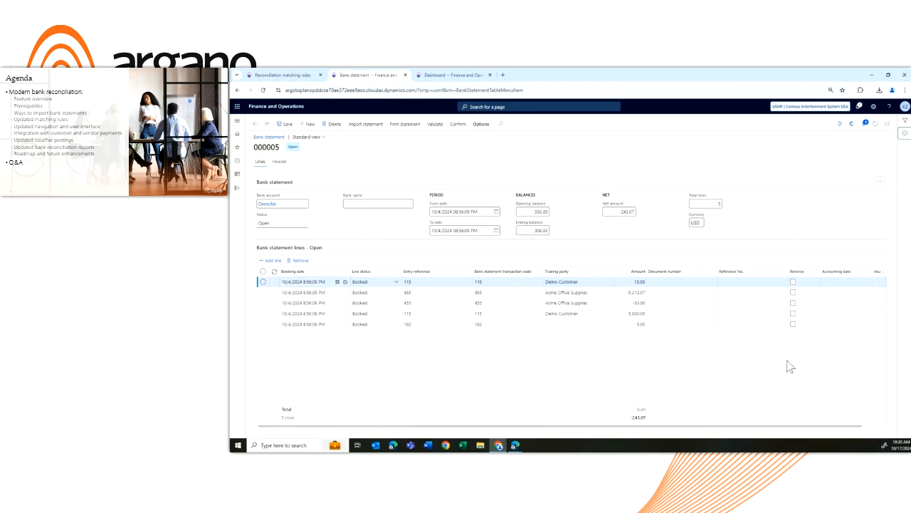
Examine the remaining columns of the bank statement lines, review the statement's header details, and return to its lines
drag(631, 427, 700, 425)
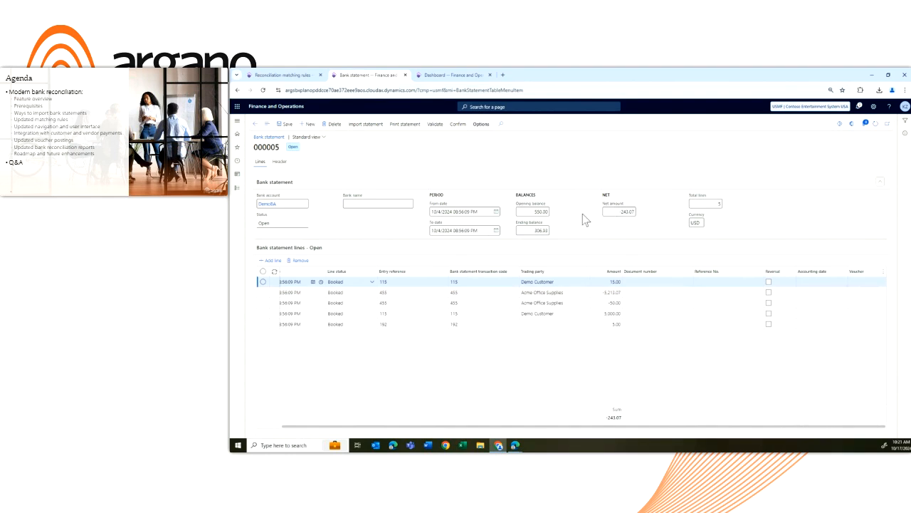
click(395, 283)
click(279, 162)
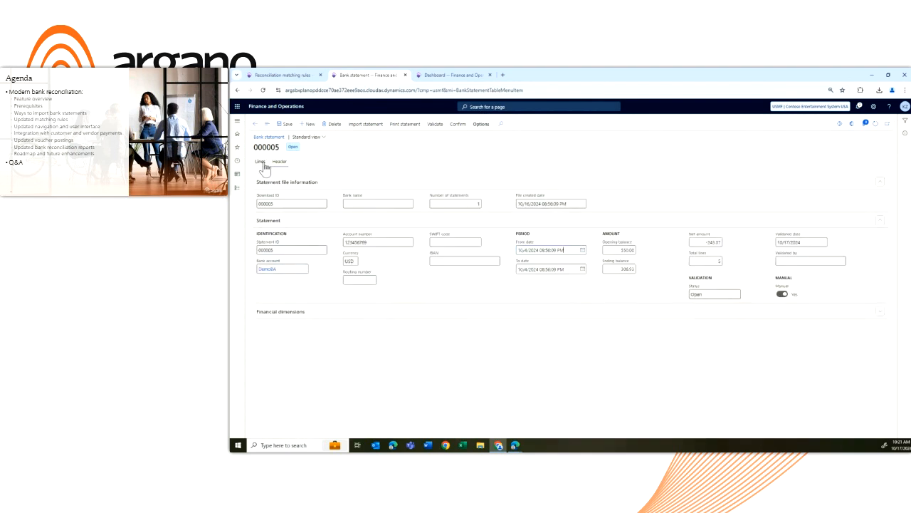
click(261, 162)
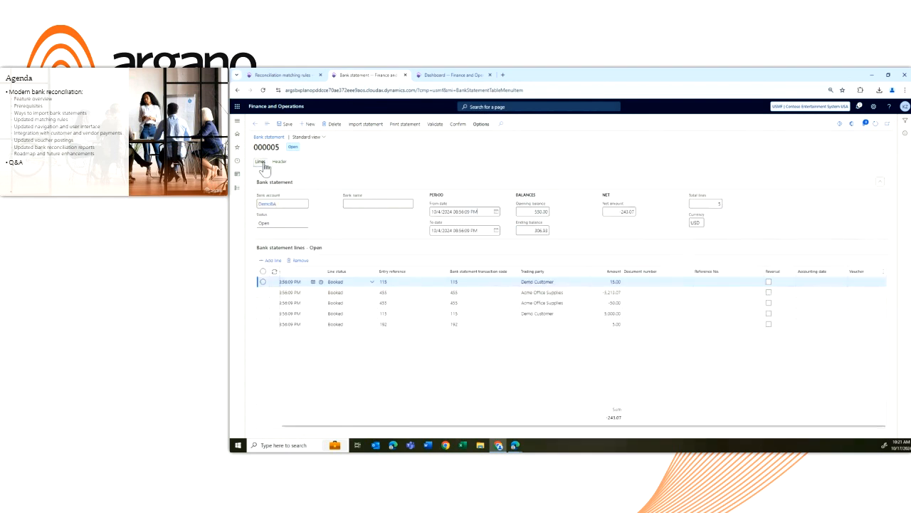
Confirm bank statement 000005 and review its unmatched and matched lines
click(459, 125)
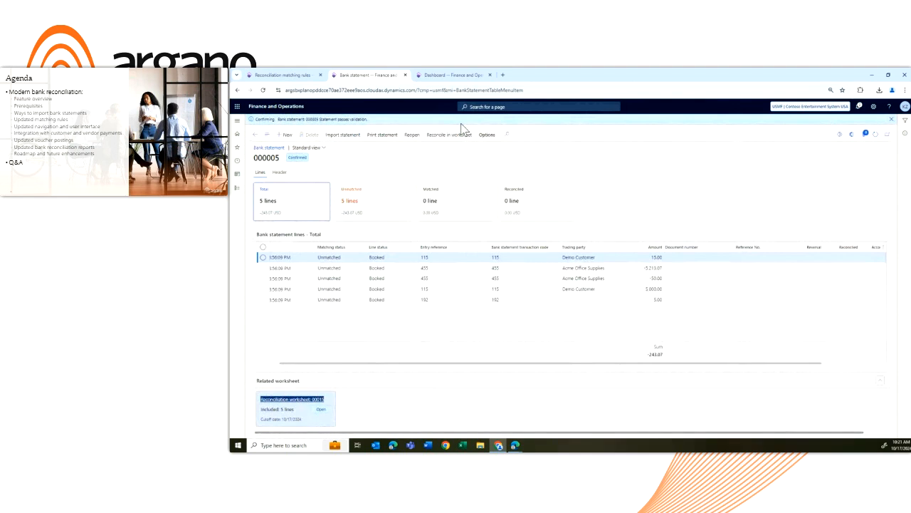
click(891, 118)
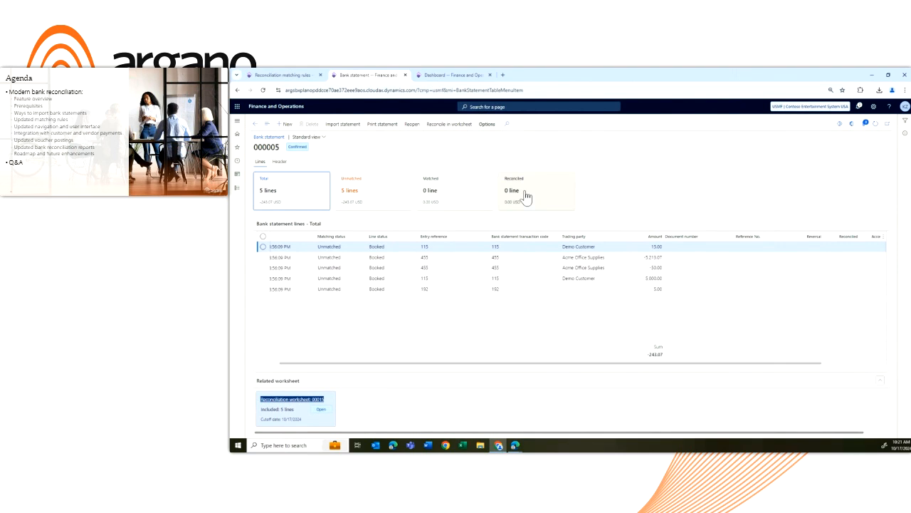
click(372, 200)
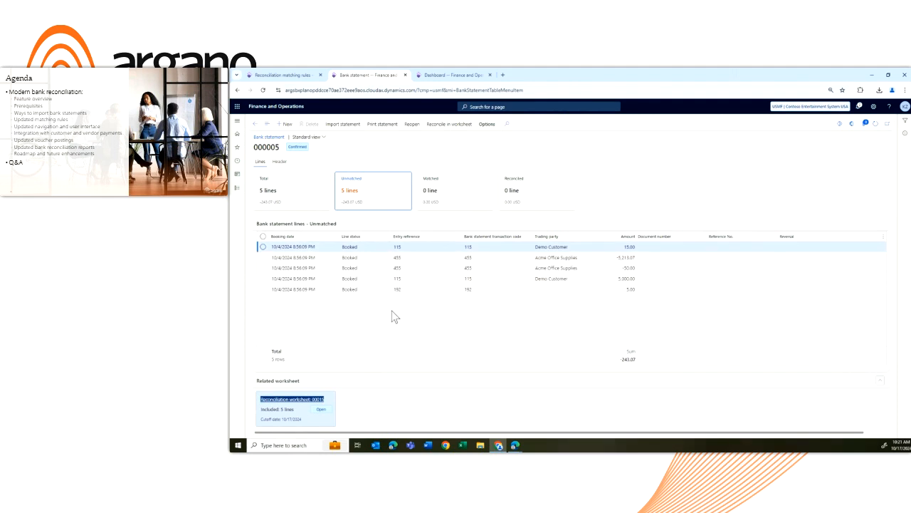
click(455, 195)
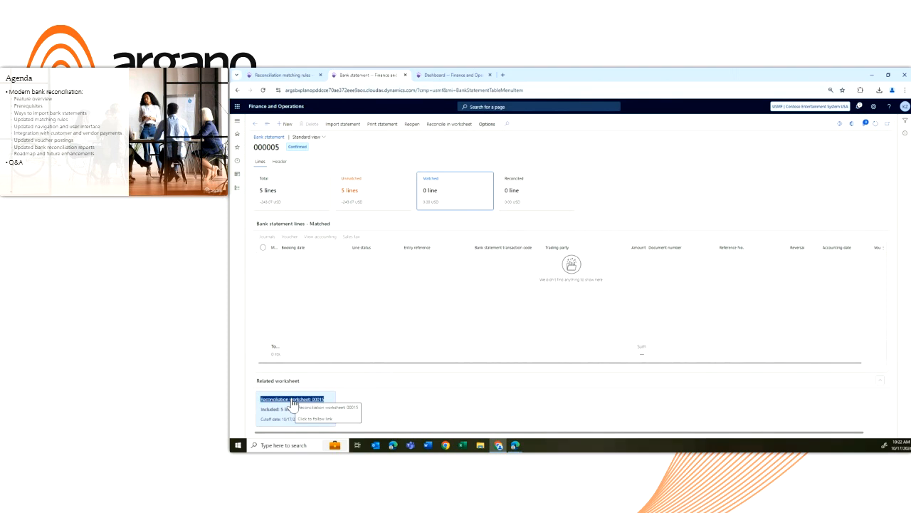
View the statement's reconciliation worksheet and the Bank reconciliation list in Cash and bank management, and reopen bank statement 000005
click(448, 127)
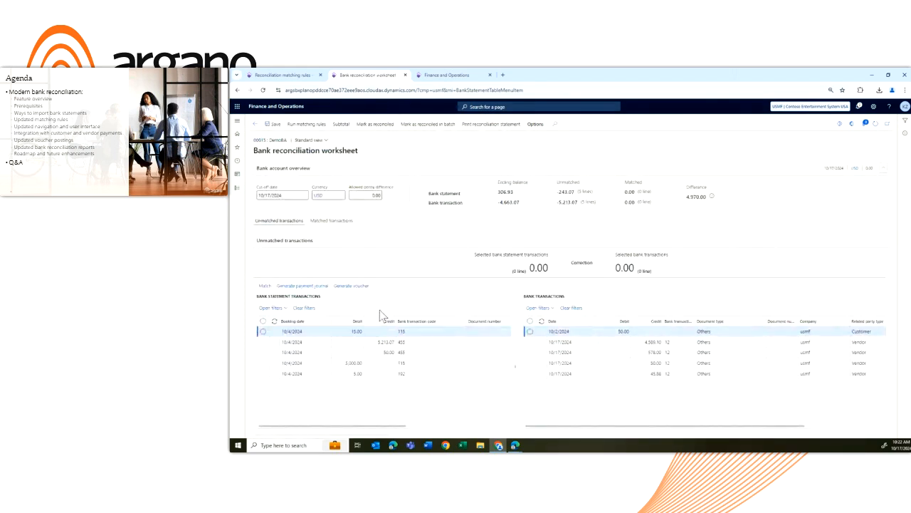
click(254, 123)
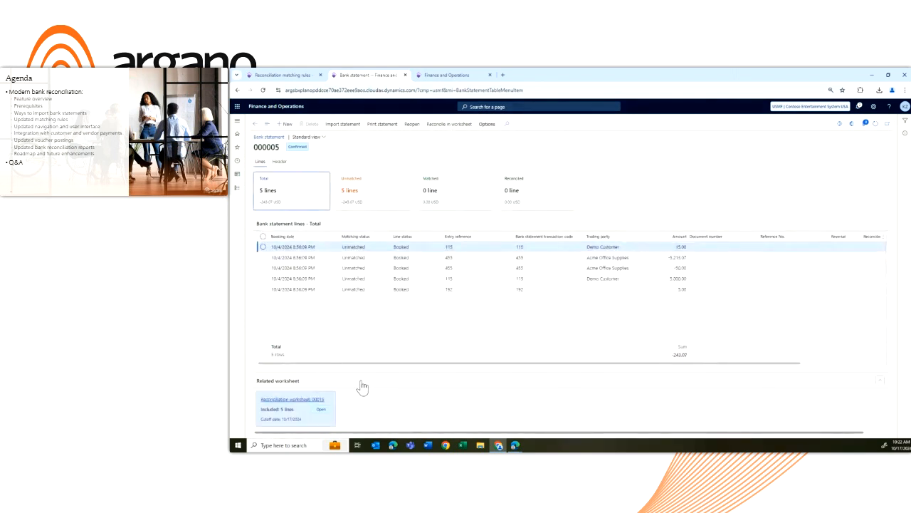
click(237, 188)
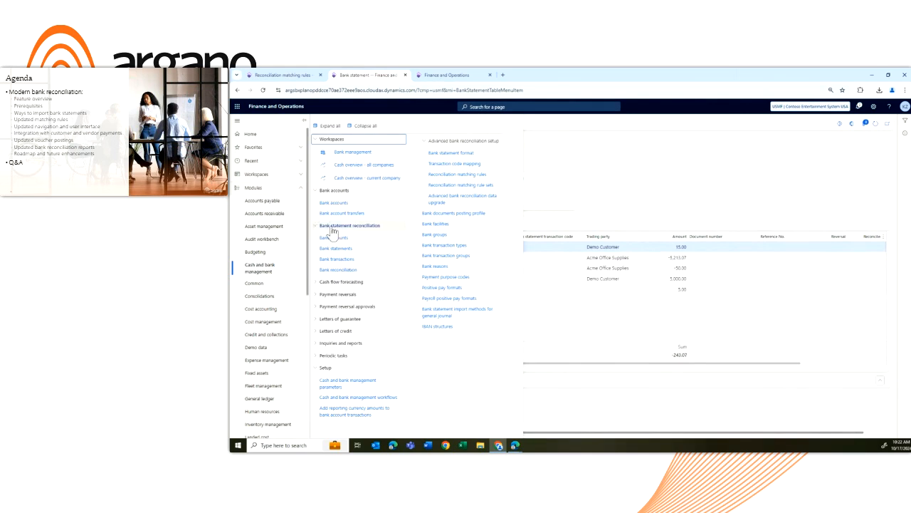
click(348, 270)
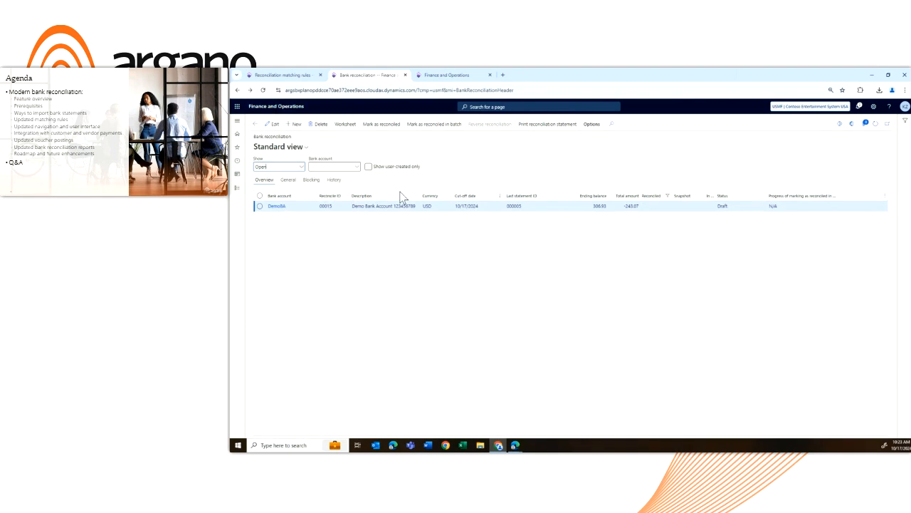
click(255, 125)
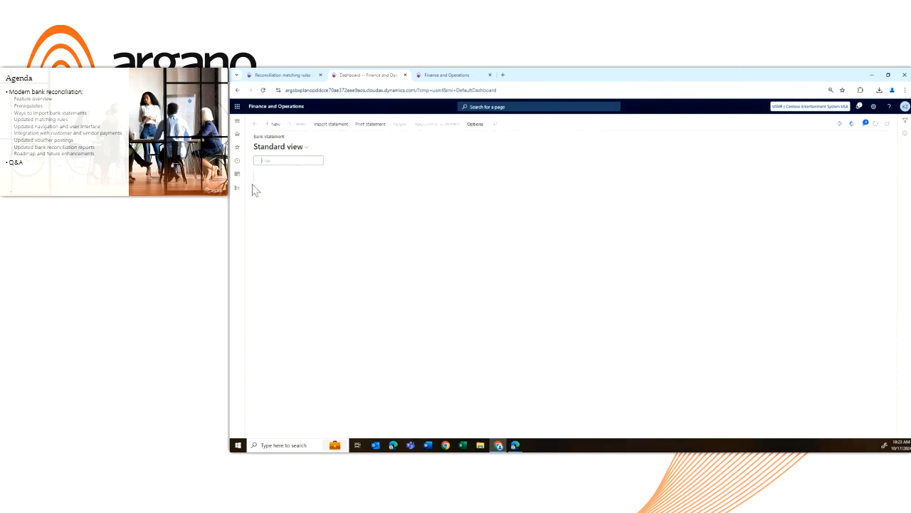
click(329, 279)
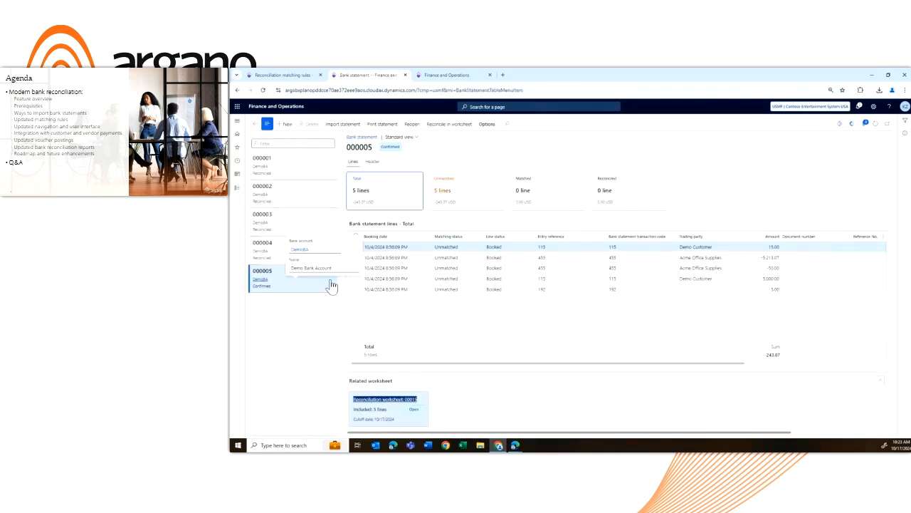
Open the reconciliation worksheet for statement 000005 and examine the bank statement transaction filters and the related information
click(448, 125)
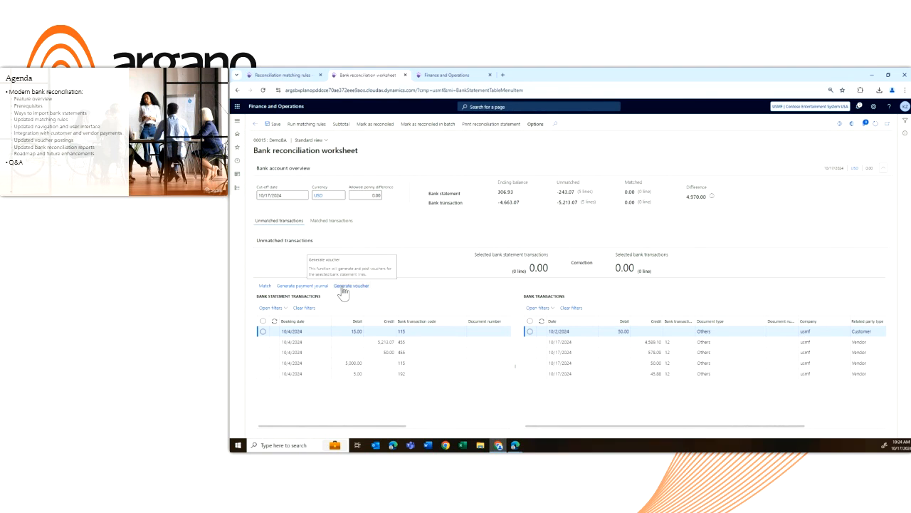
click(272, 308)
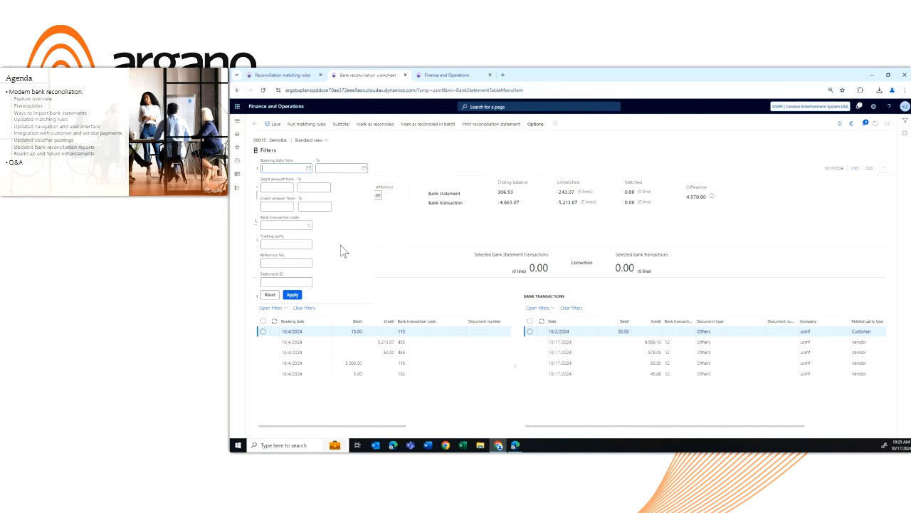
click(399, 296)
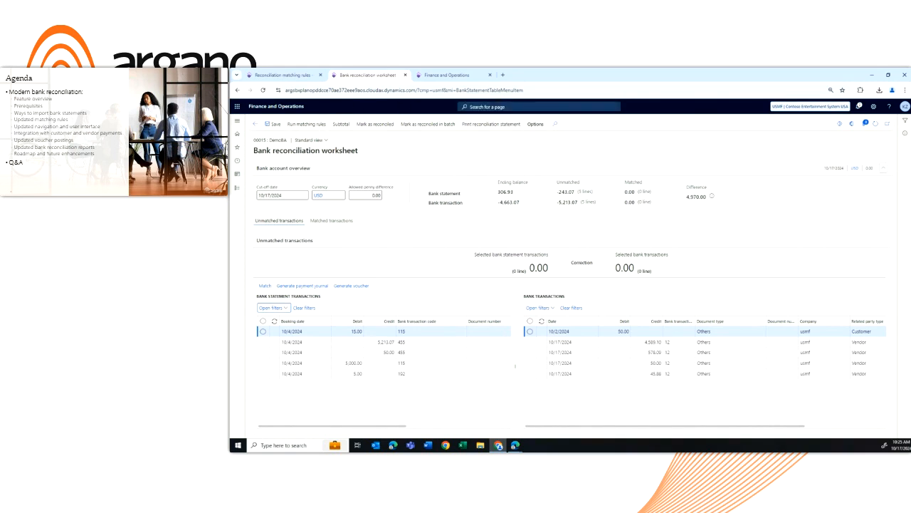
click(904, 137)
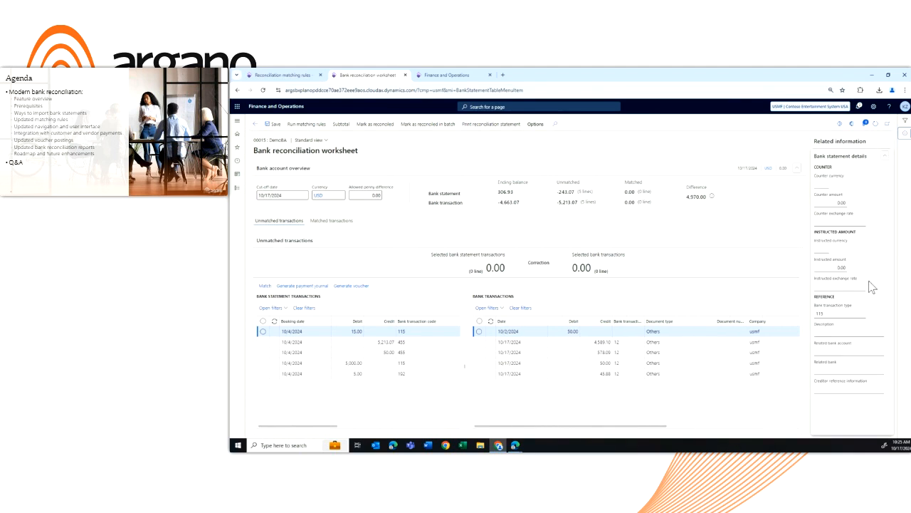
click(905, 136)
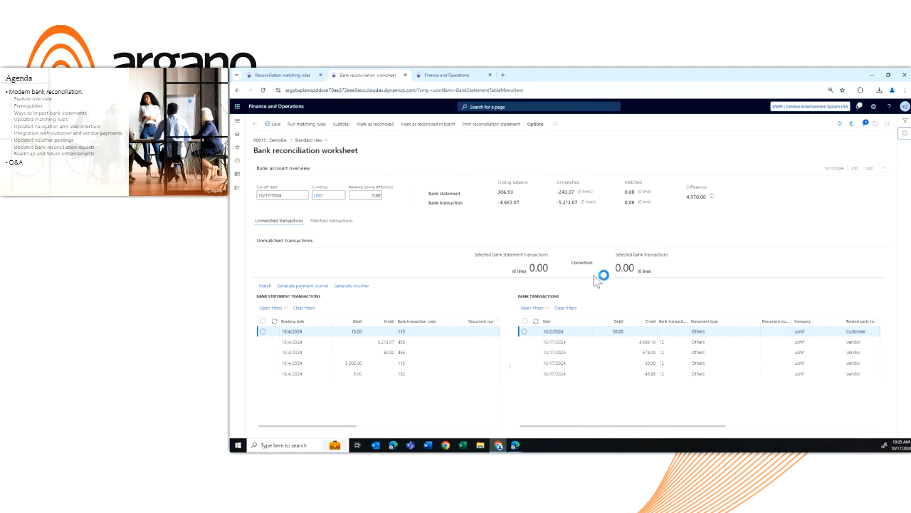
In the Reconciliation matching rules browser tab, deactivate the Many to many rule and show its bank statement line grouping condition
click(295, 75)
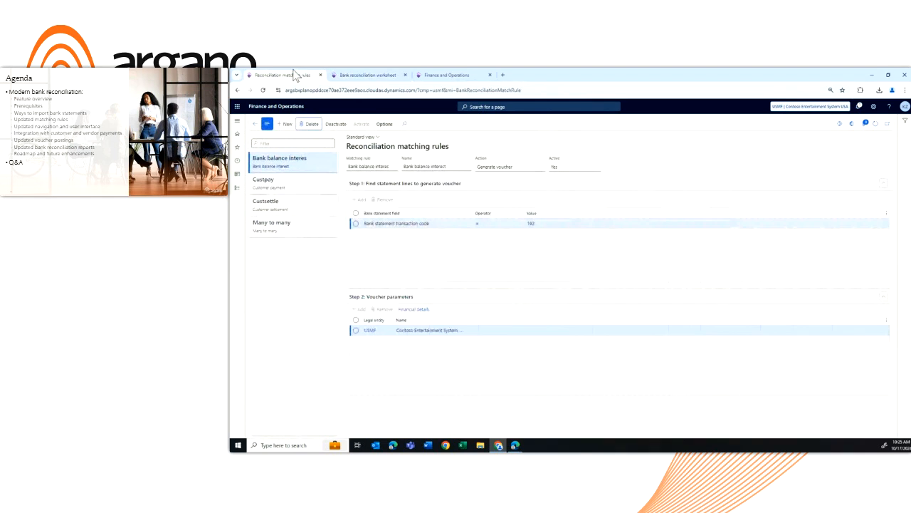
click(289, 225)
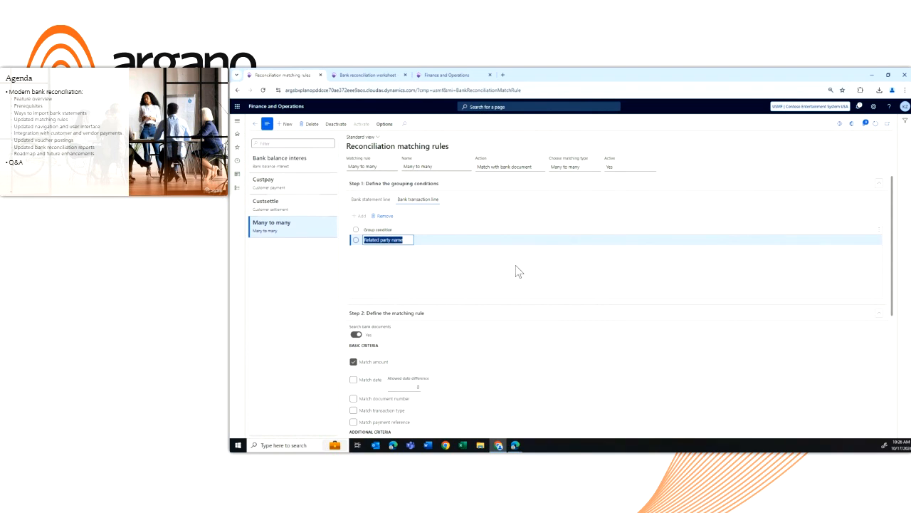
click(338, 126)
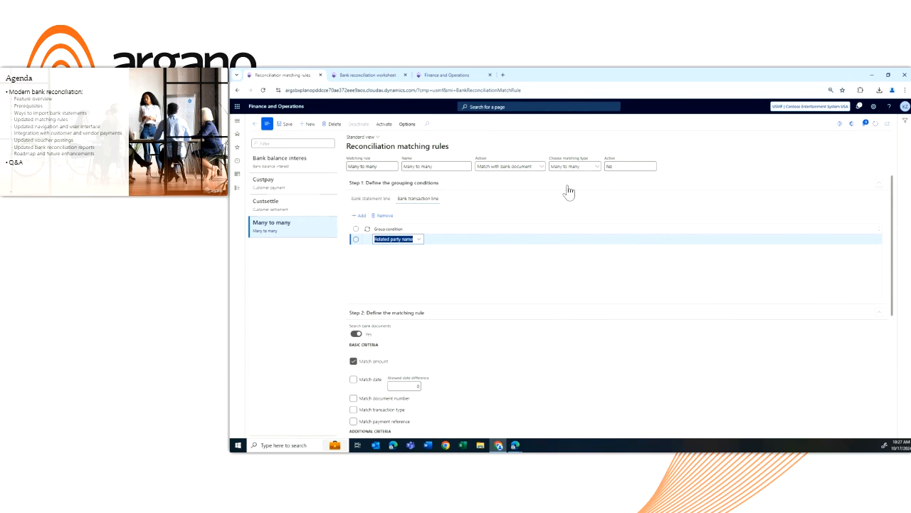
click(385, 201)
click(385, 201)
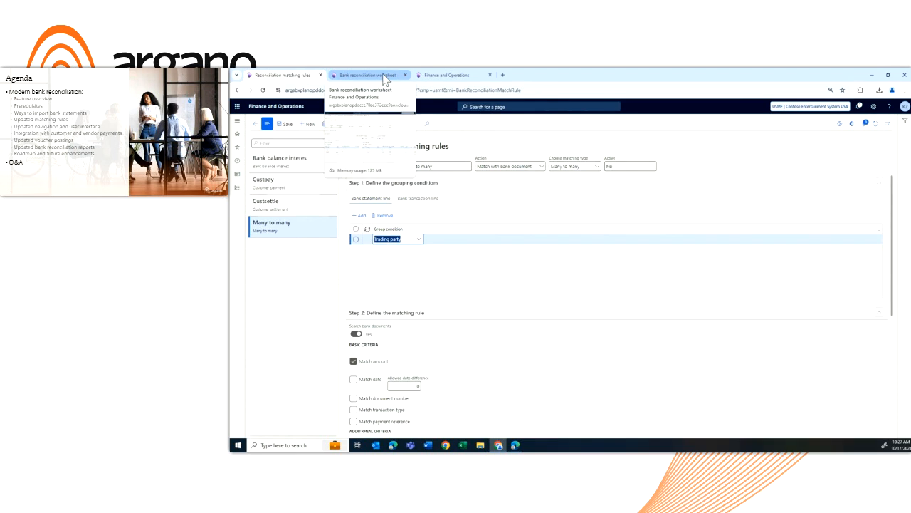
Start a new session in the third browser tab, open bank statement 000005, and select the 15.00 Demo Customer line to examine its trading party
click(449, 75)
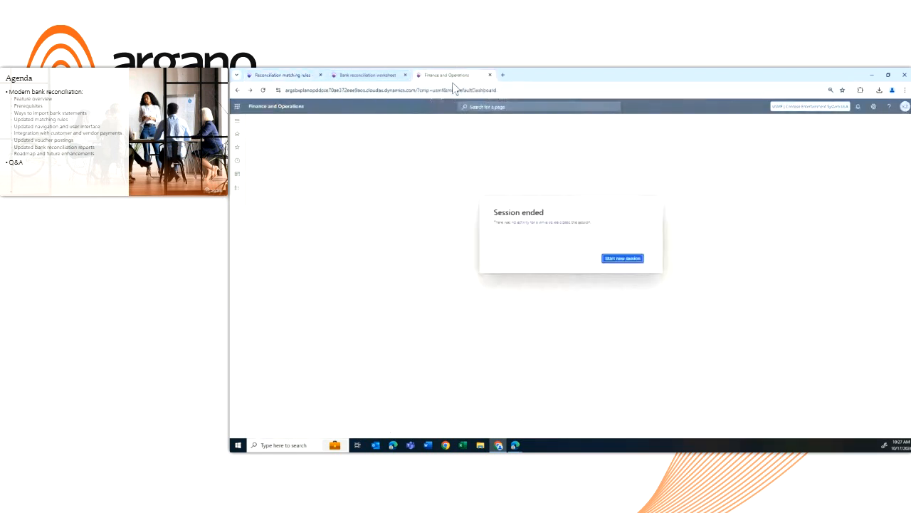
click(623, 260)
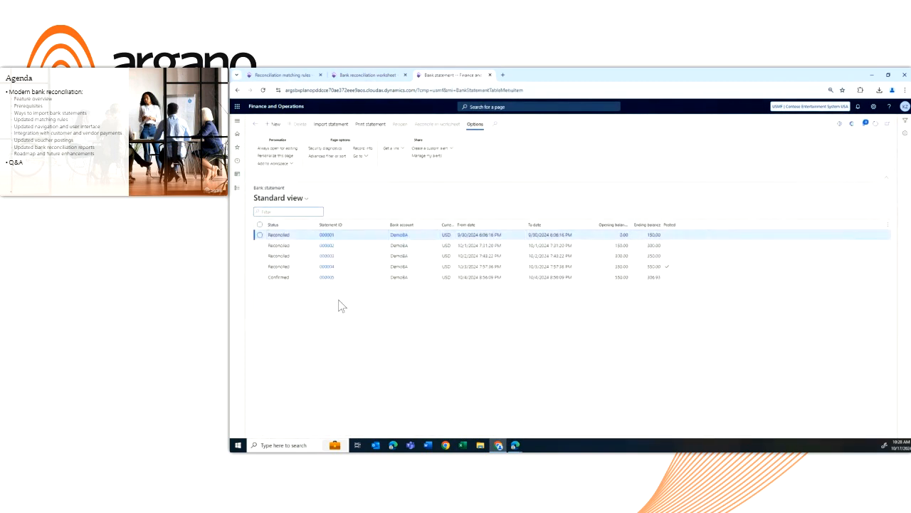
click(331, 278)
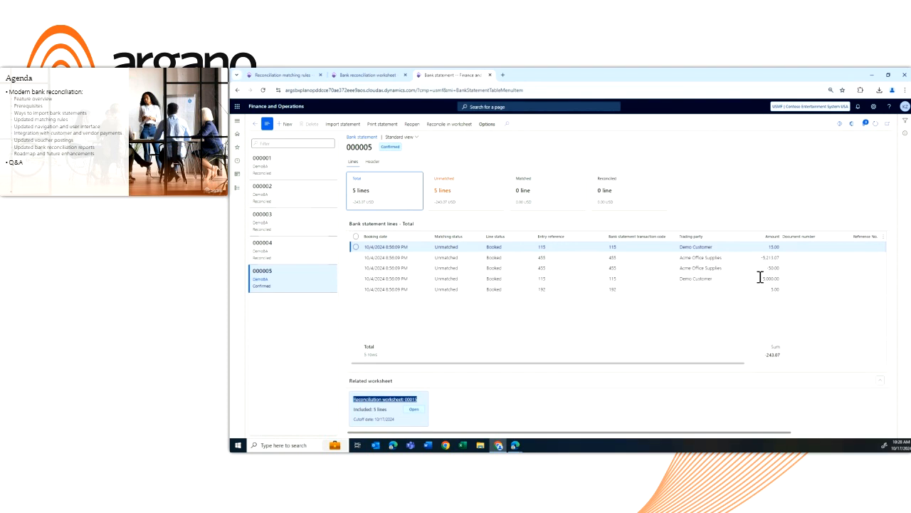
click(714, 246)
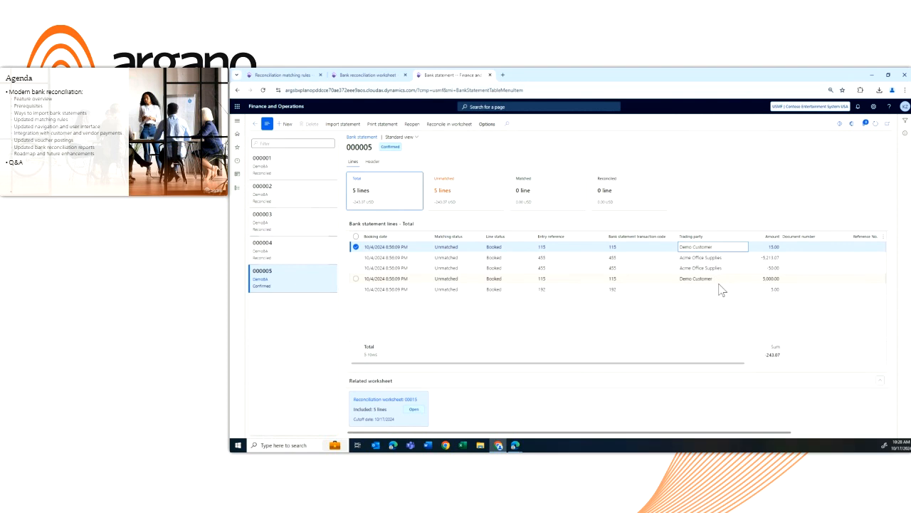
Back in the Many to many rule, add a bank transaction line grouping condition to examine the available fields, and remove it
click(298, 76)
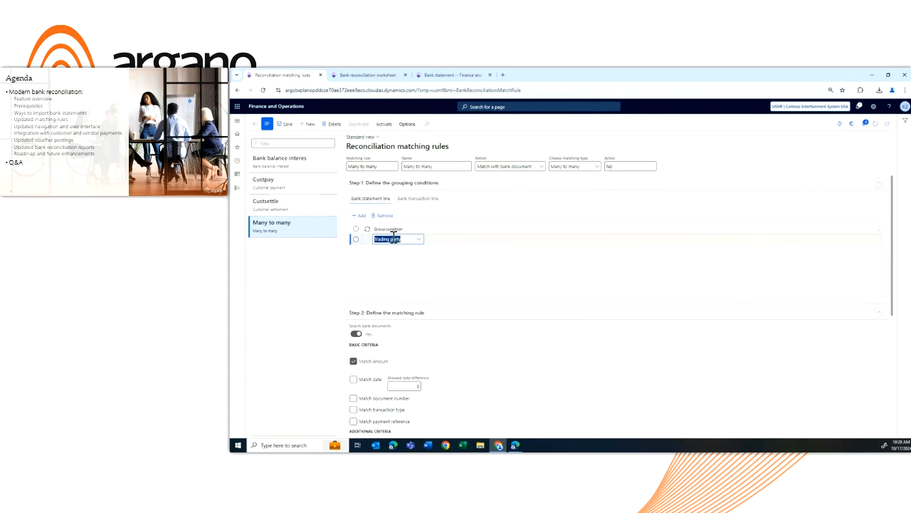
click(420, 199)
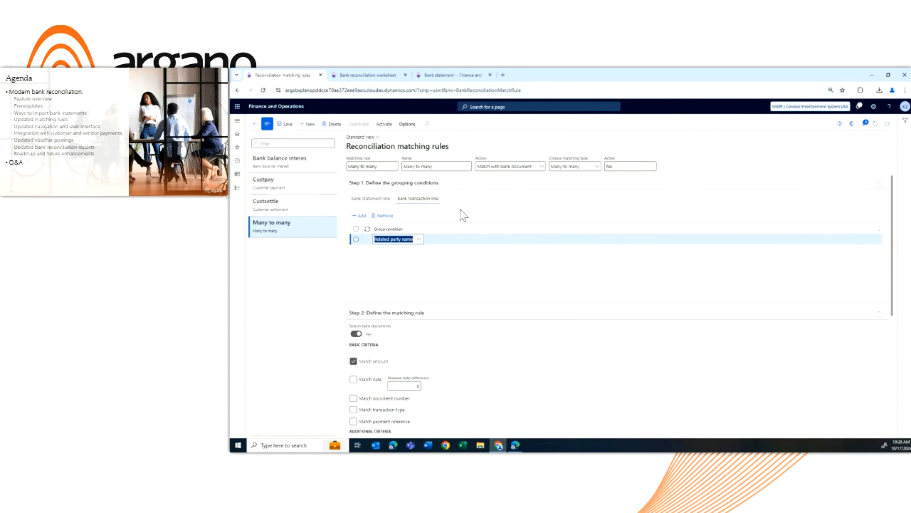
key(BackSpace)
click(417, 239)
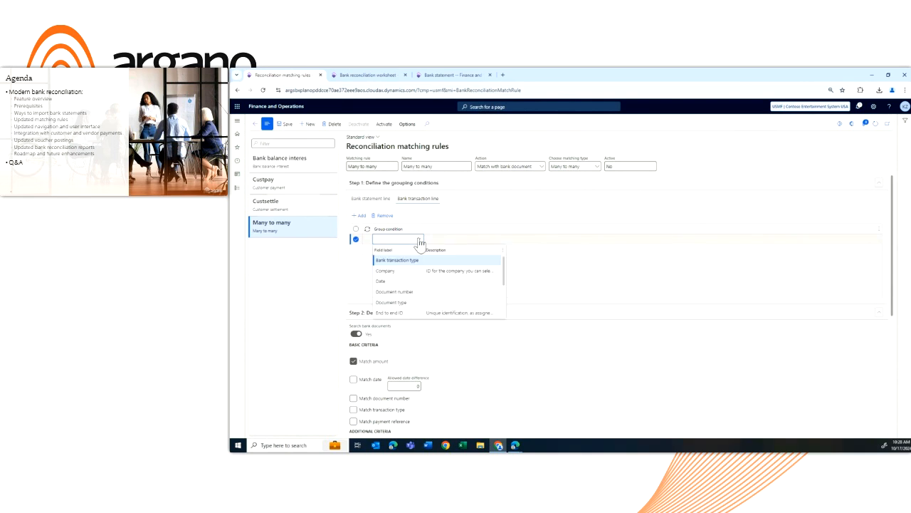
scroll(405, 267, down, 5)
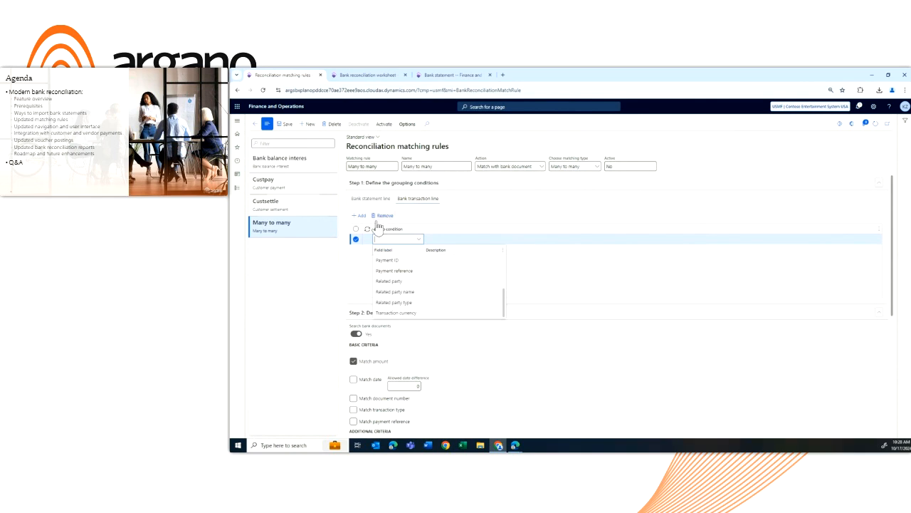
click(396, 239)
click(389, 218)
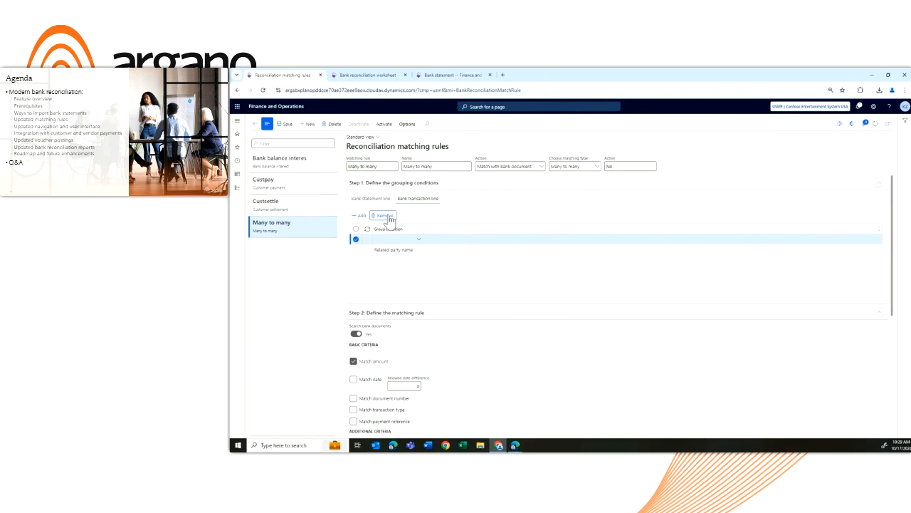
Try to remove the blank bank transaction line grouping condition from the Many to many rule
click(391, 250)
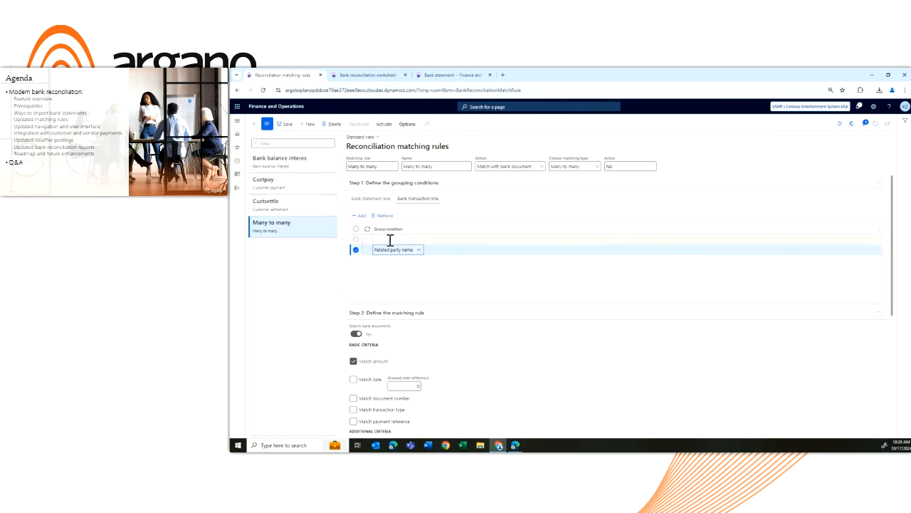
click(390, 240)
click(390, 216)
Examine the rule's basic criteria, additional criteria and the optional selection of statement lines to run matching rules against
scroll(427, 311, down, 1)
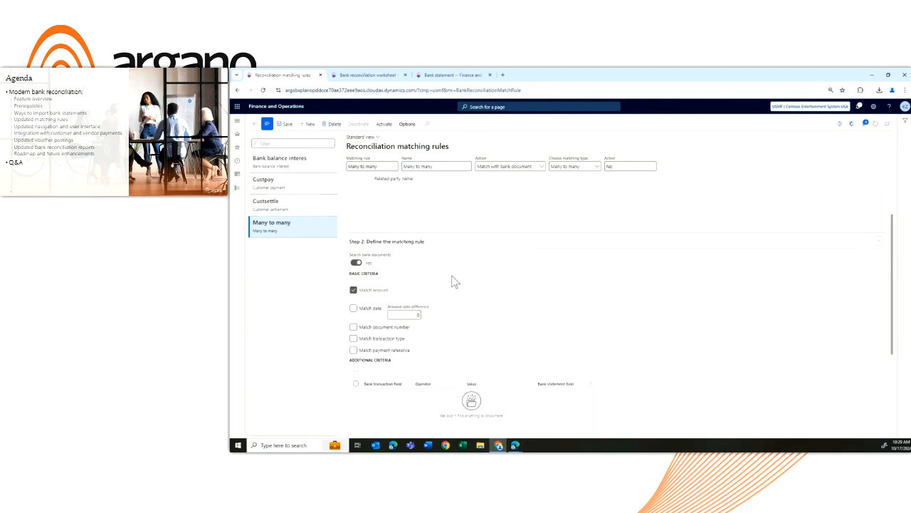
scroll(455, 282, down, 1)
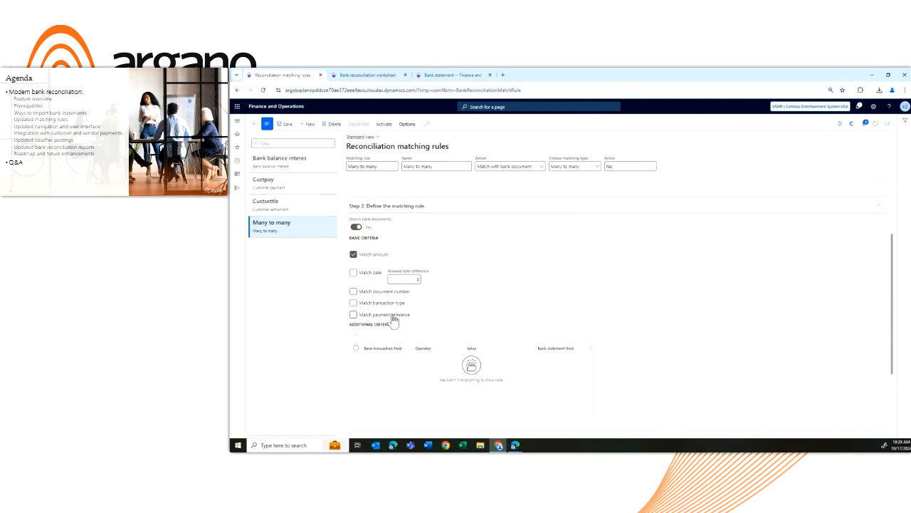
click(357, 336)
scroll(555, 311, down, 3)
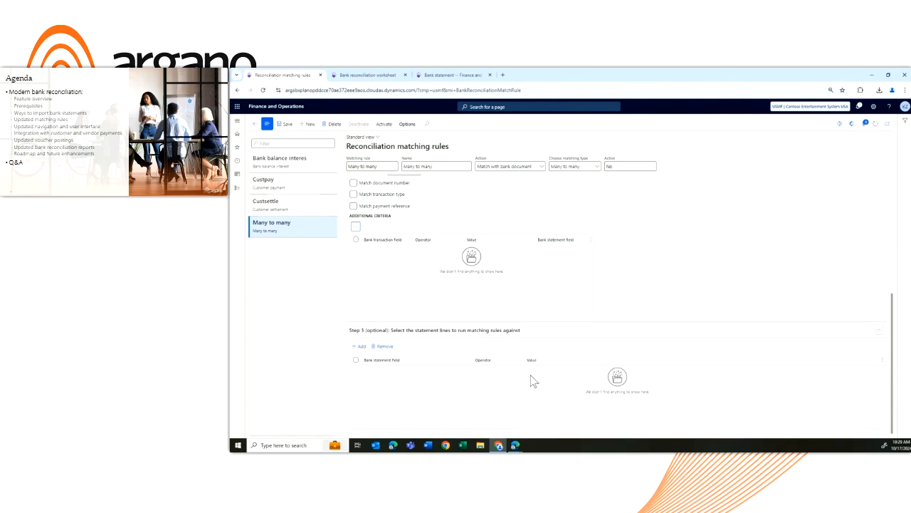
scroll(531, 381, up, 3)
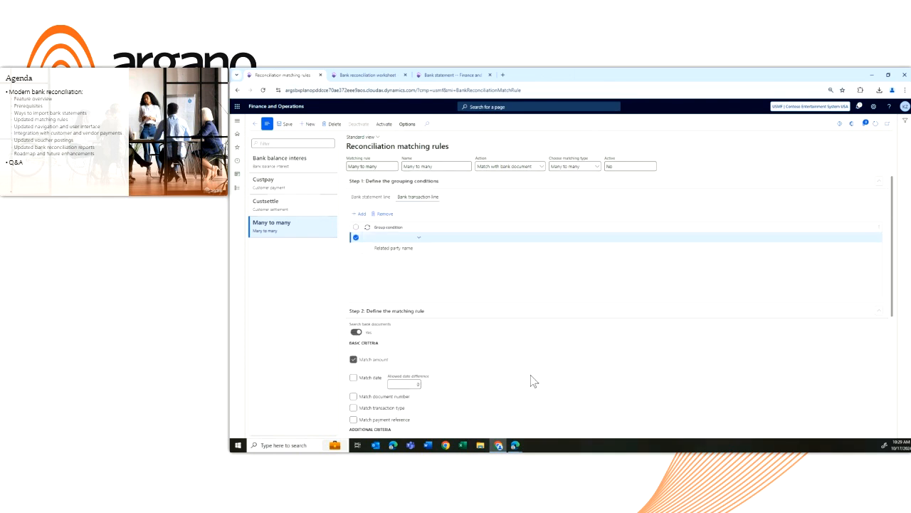
Try to save the rule, and delete the existing Related party name grouping condition from the bank transaction lines
click(285, 125)
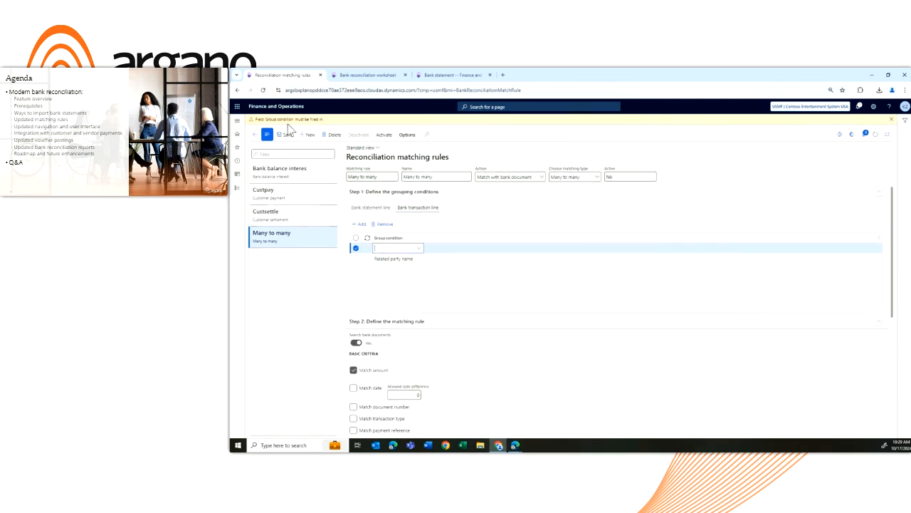
click(384, 258)
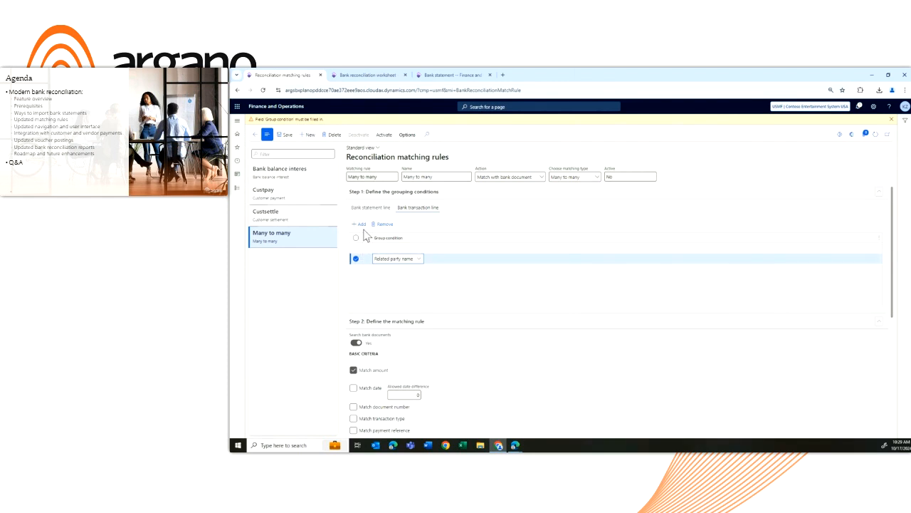
click(381, 225)
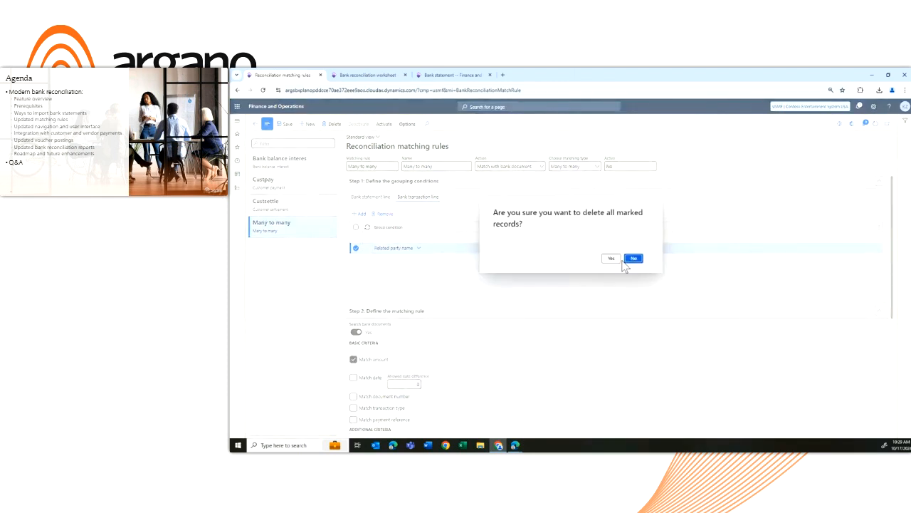
click(613, 258)
Set the blank bank transaction line grouping condition to Related party name, and save and activate the Many to many rule
click(419, 239)
click(397, 249)
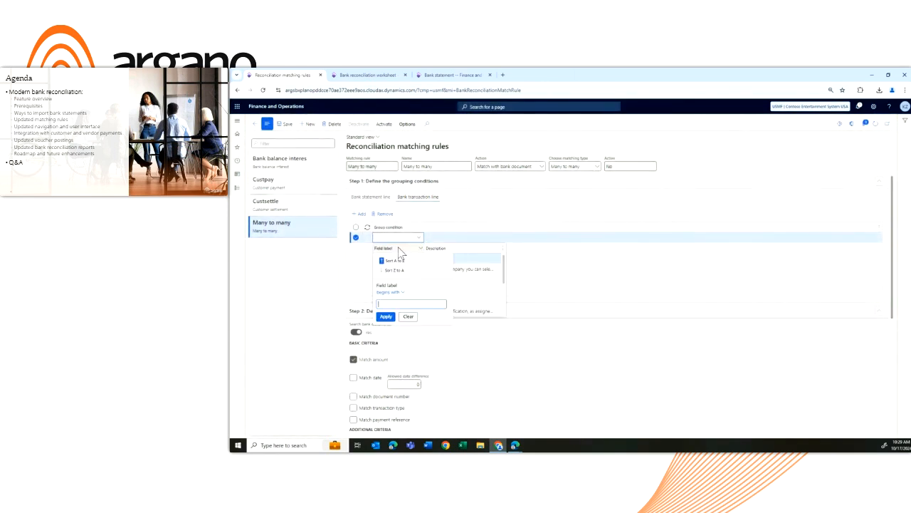
text(related)
key(Return)
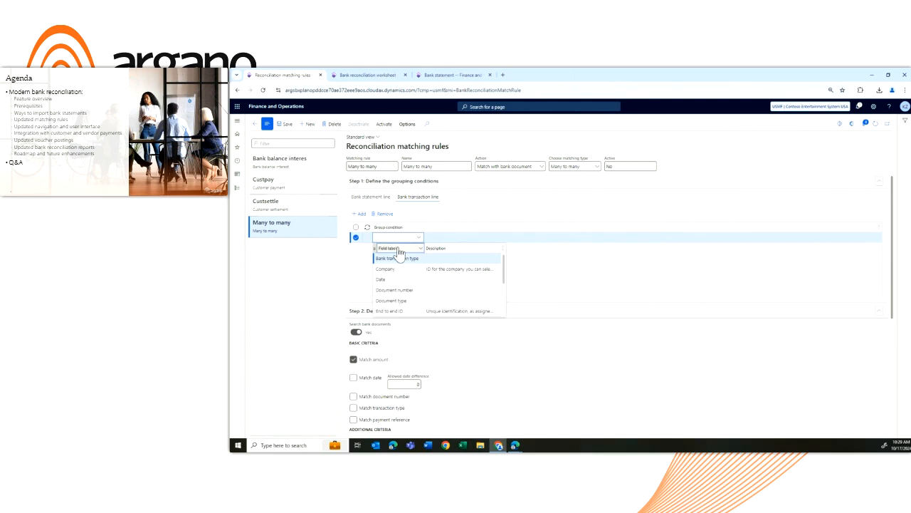
click(411, 269)
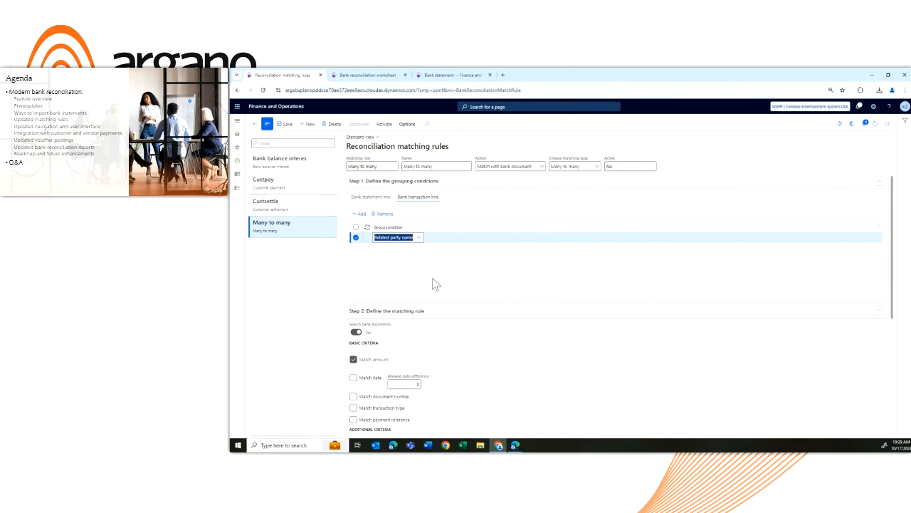
click(282, 125)
click(388, 128)
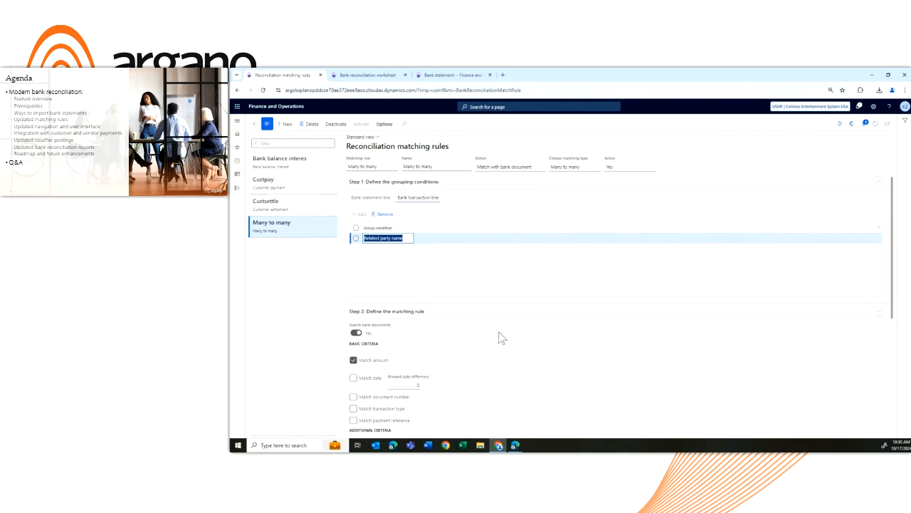
Switch to the bank statement 000005 browser tab and examine the two Acme Office Supplies lines
click(456, 76)
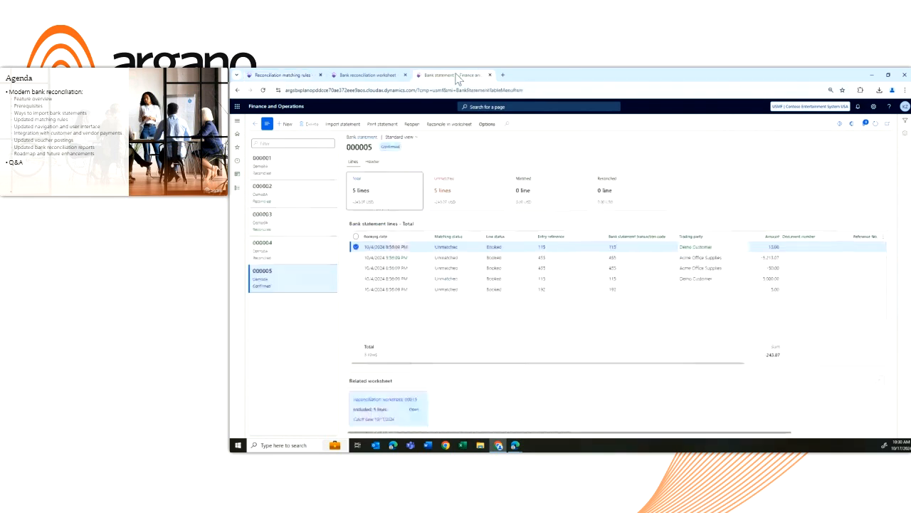
click(735, 258)
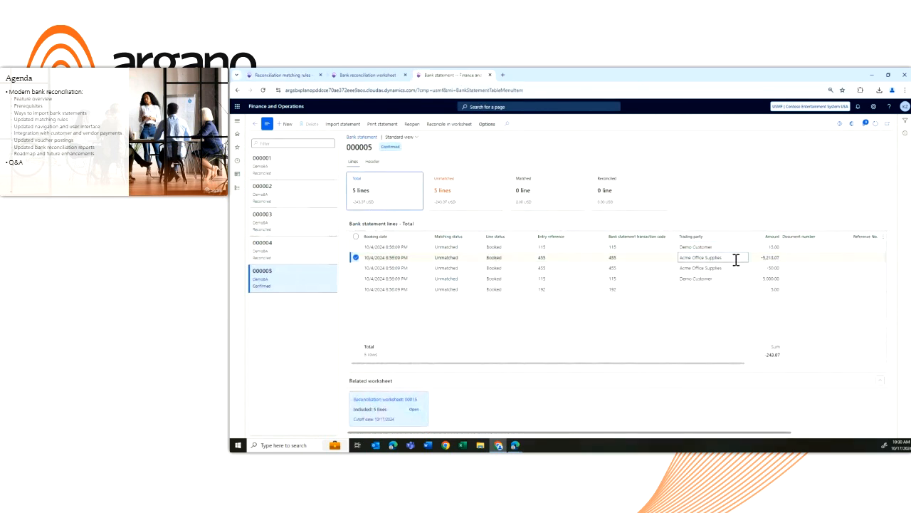
click(735, 268)
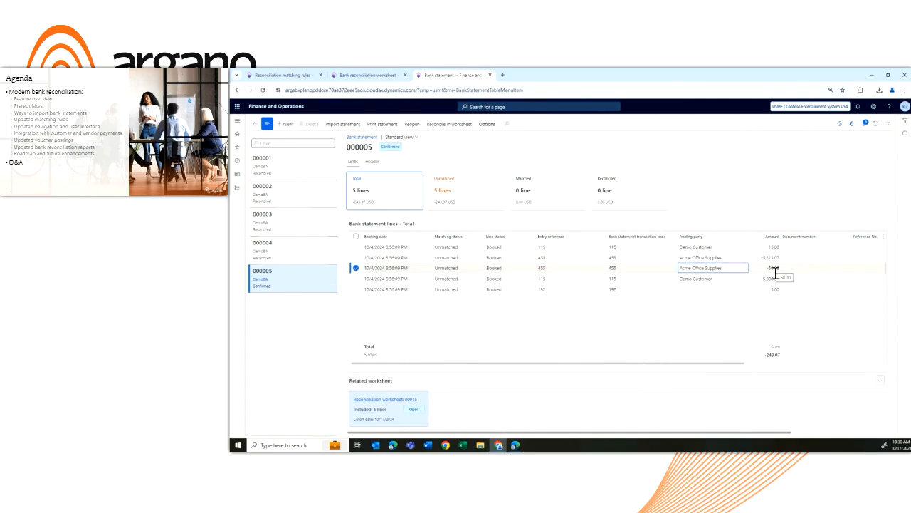
In the reconciliation worksheet, select the 5,213.07 and 50.00 credit statement lines and the four 10/17/2024 vendor bank transactions
click(385, 74)
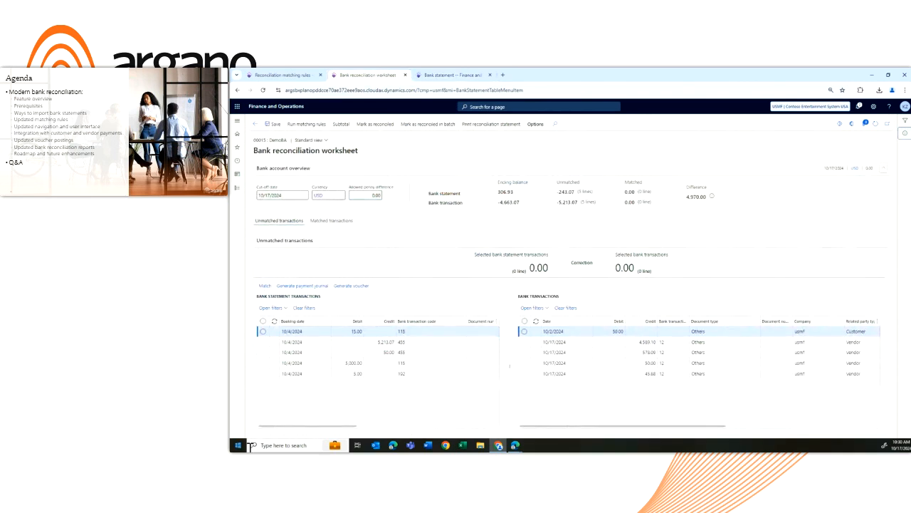
click(262, 343)
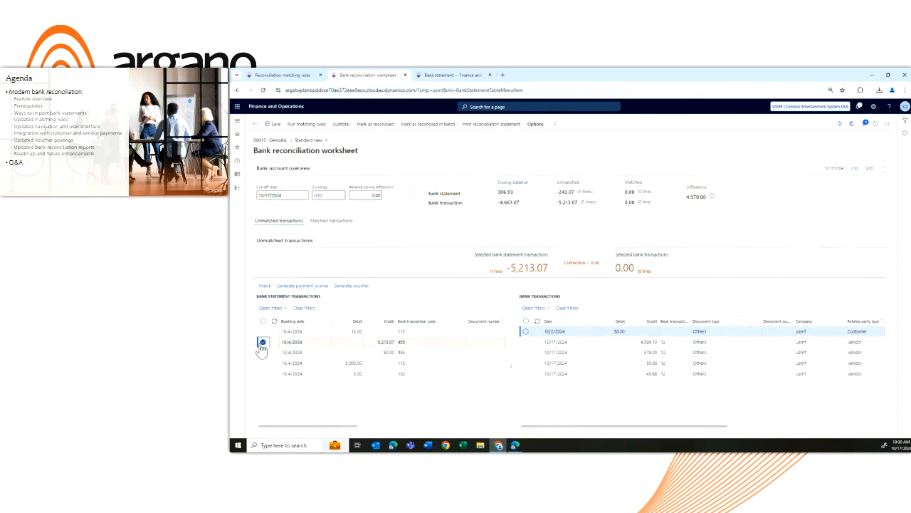
click(262, 351)
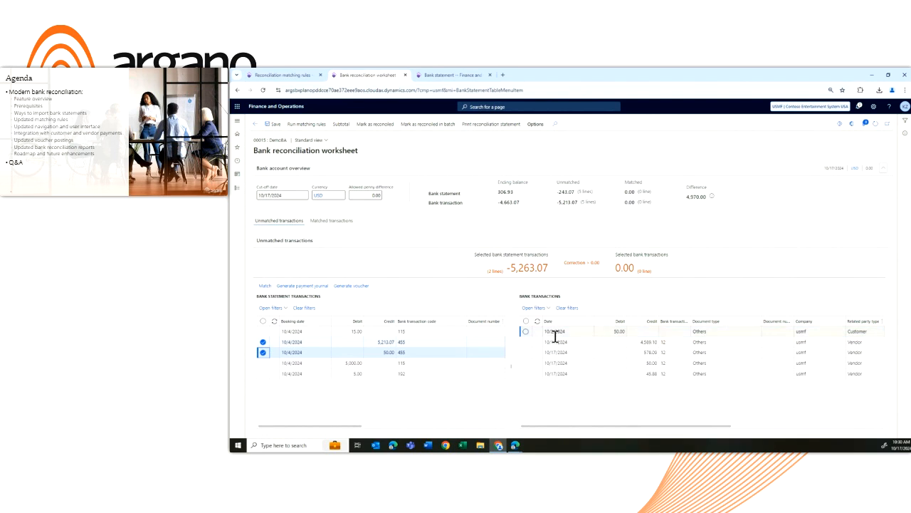
click(526, 342)
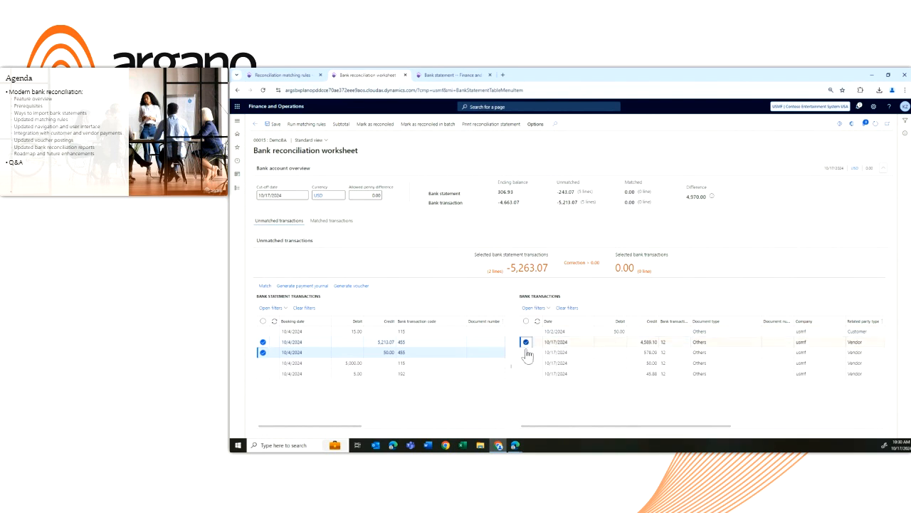
click(526, 352)
click(526, 362)
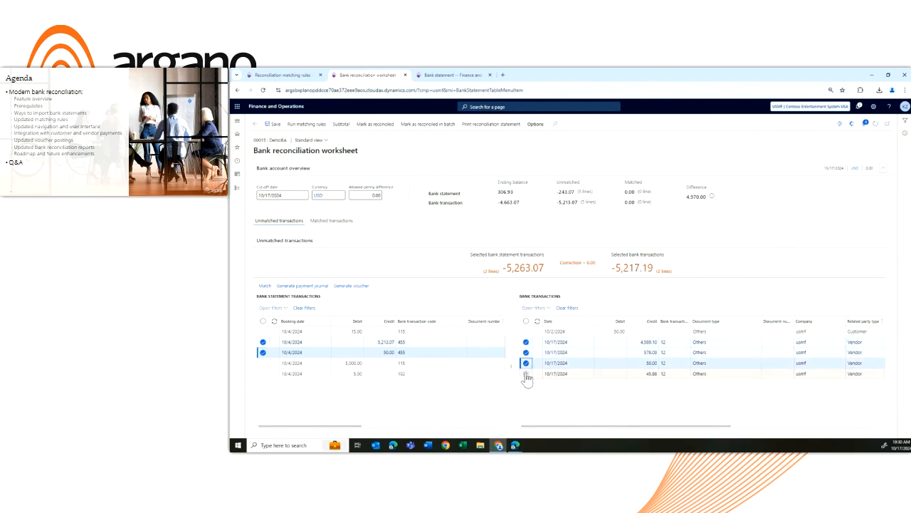
click(526, 373)
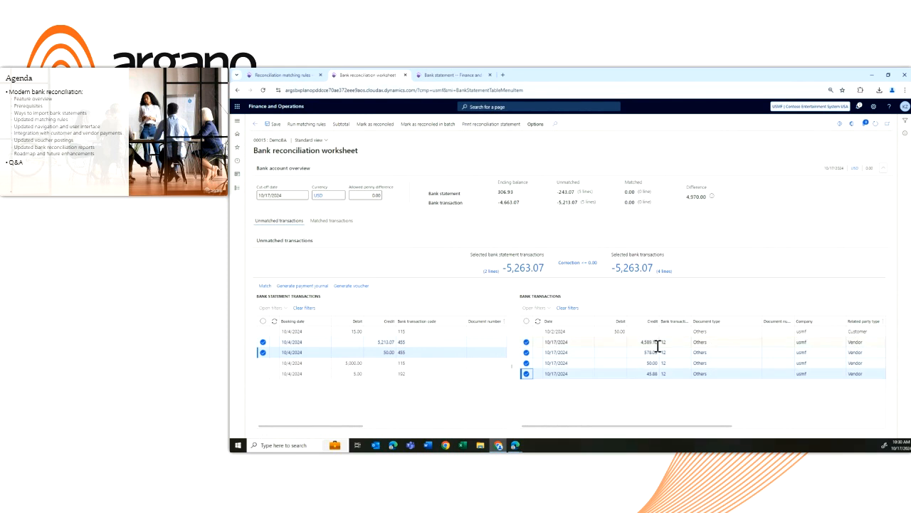
Clear the line selections in both the bank statement transactions and the bank transactions of the worksheet
click(657, 373)
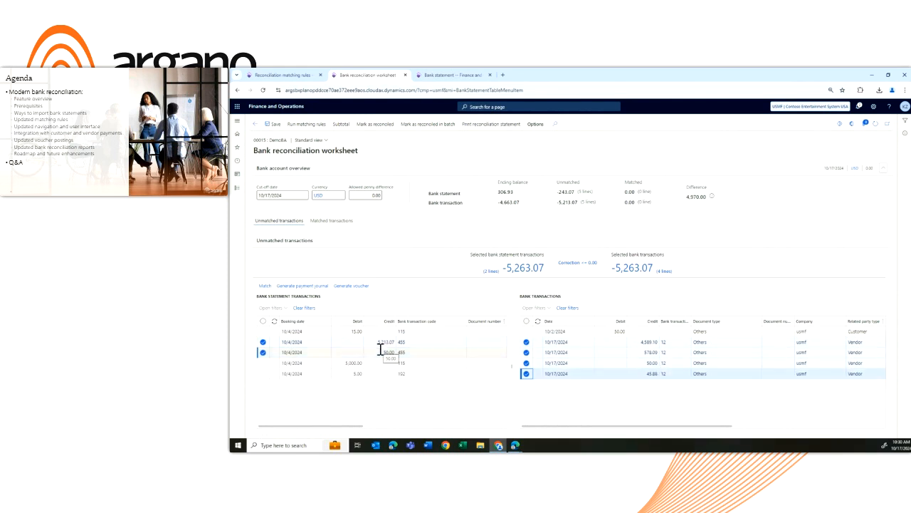
click(263, 322)
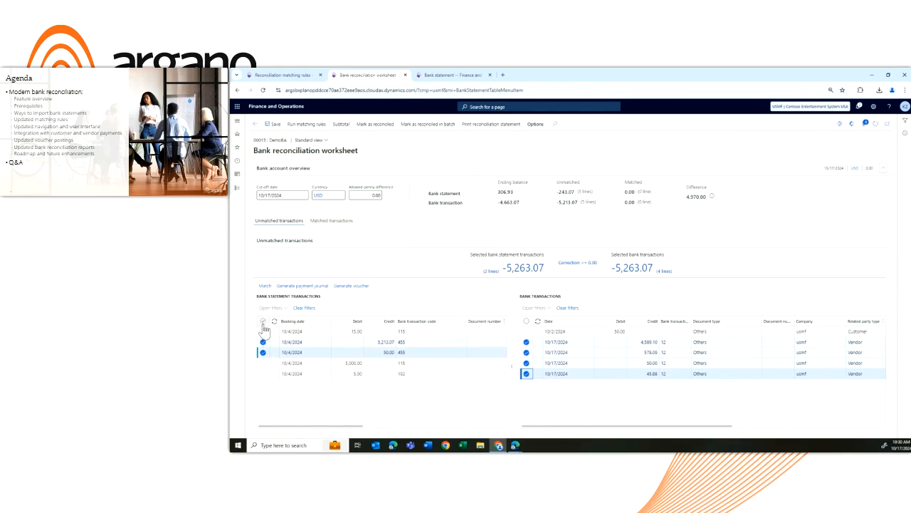
click(263, 322)
click(527, 322)
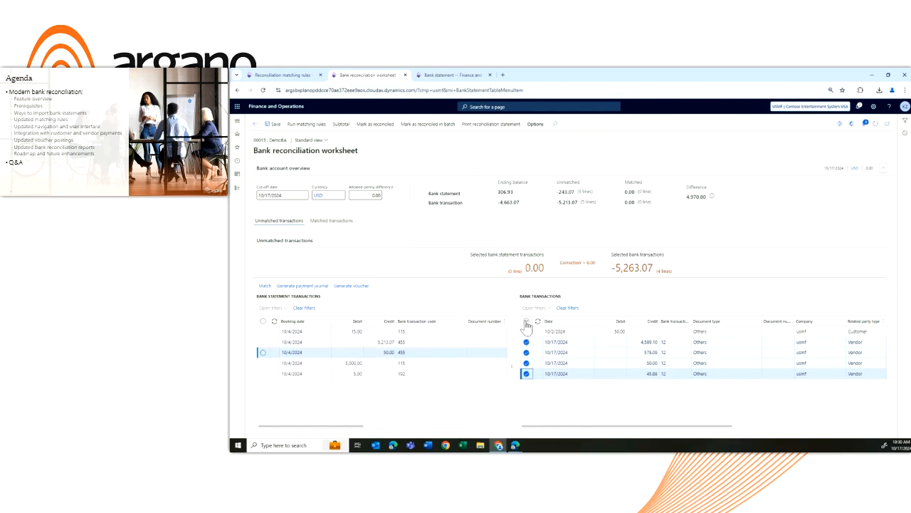
click(526, 321)
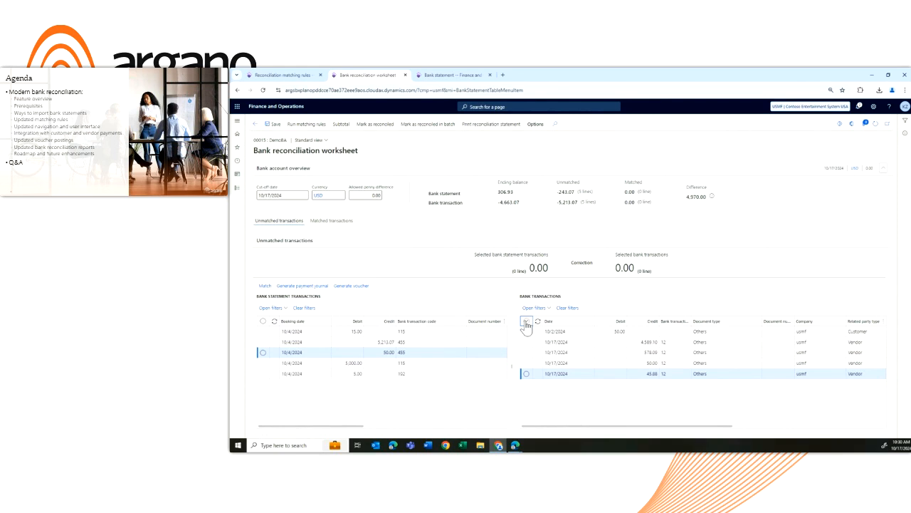
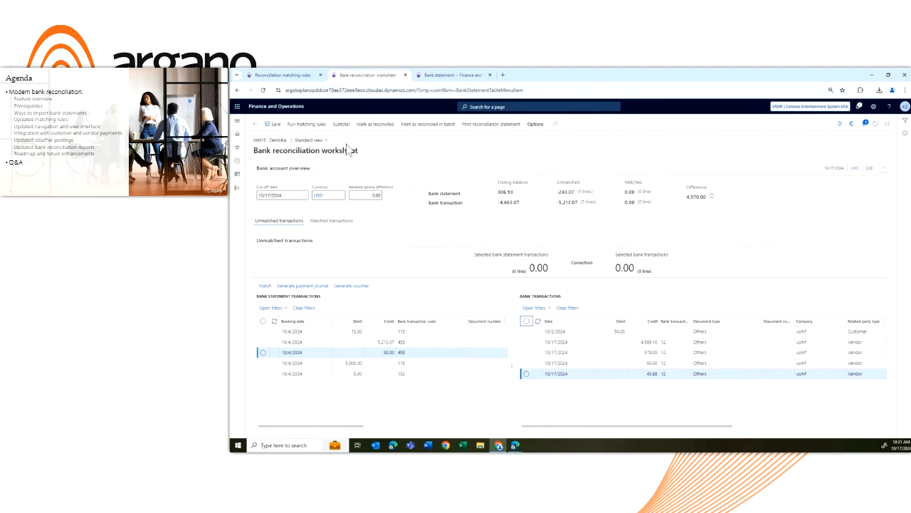
Run the Many to many matching rule in the bank reconciliation worksheet, leaving the matching rule set blank
click(313, 125)
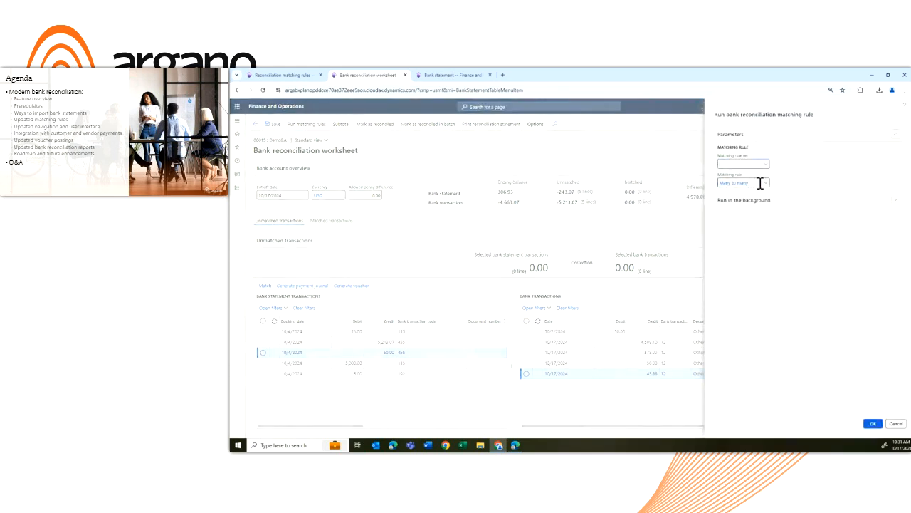
click(766, 185)
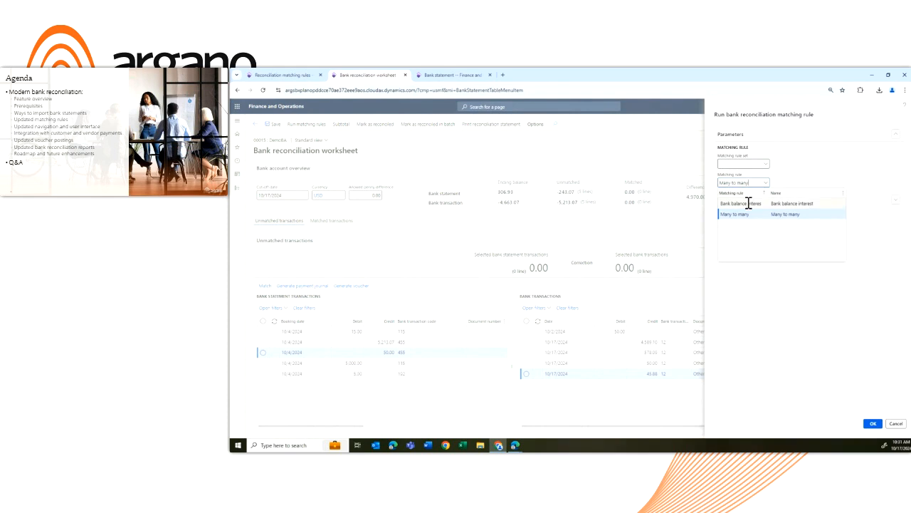
click(748, 204)
click(767, 186)
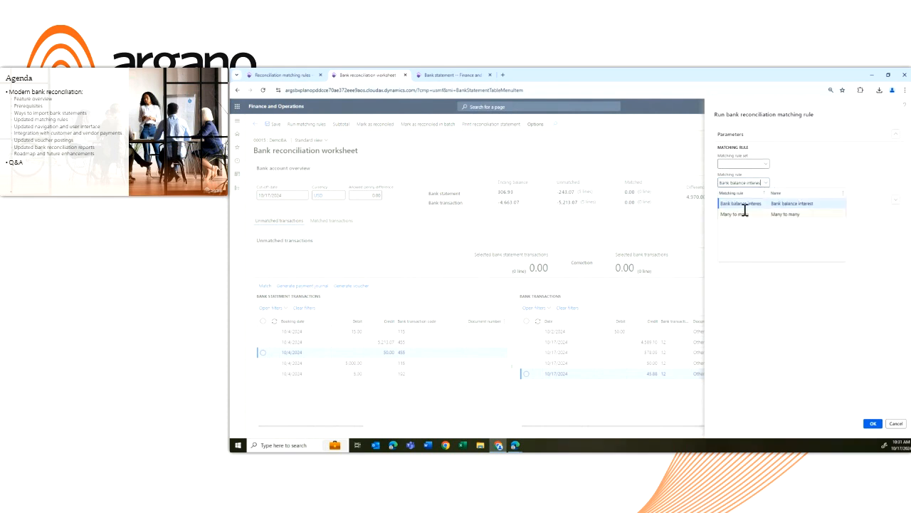
click(745, 213)
click(771, 202)
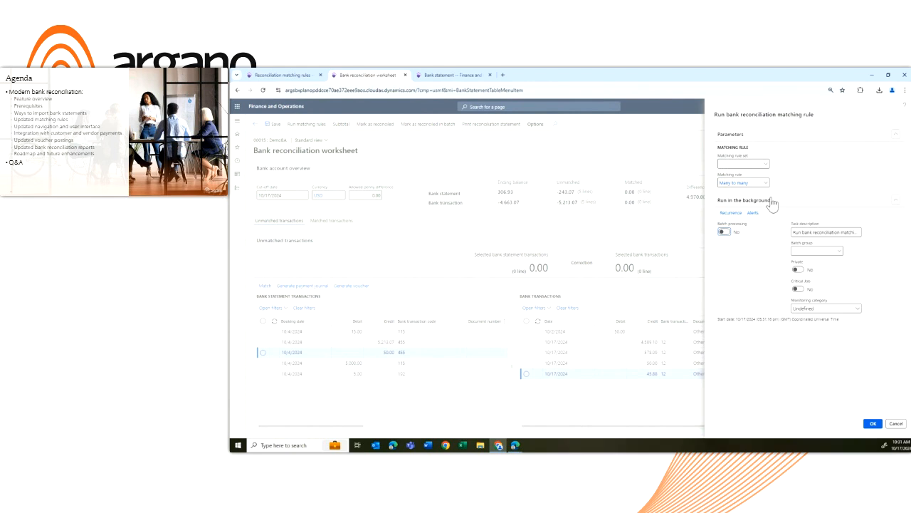
click(771, 201)
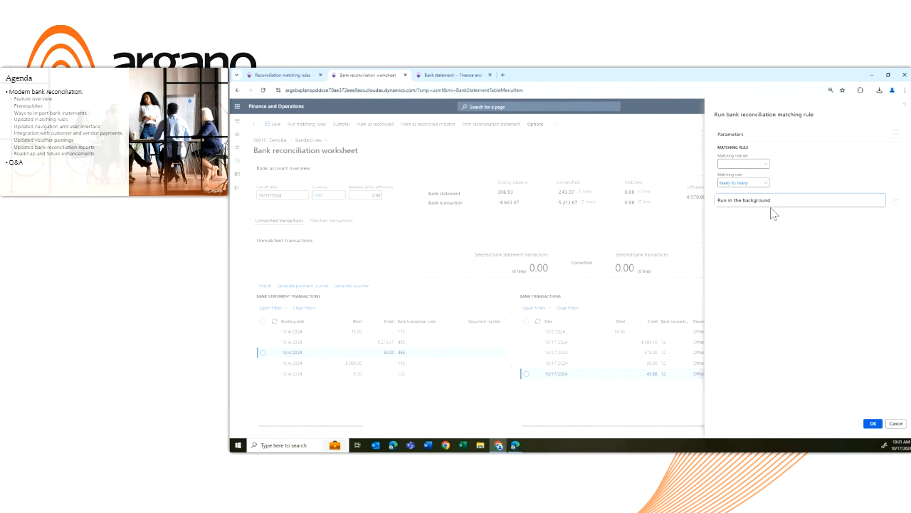
click(874, 423)
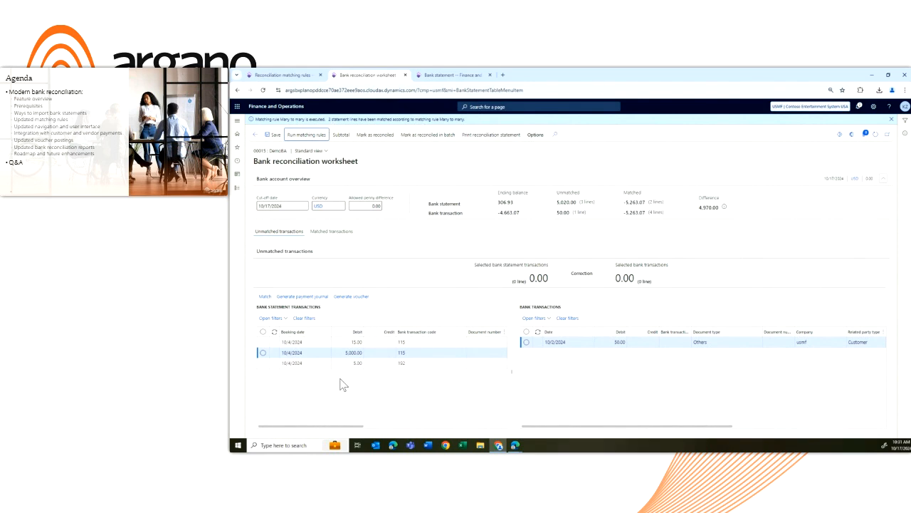
Examine the worksheet's matched transactions, including the matching ID and matching rule of each line, and compare them with the unmatched transactions
click(337, 237)
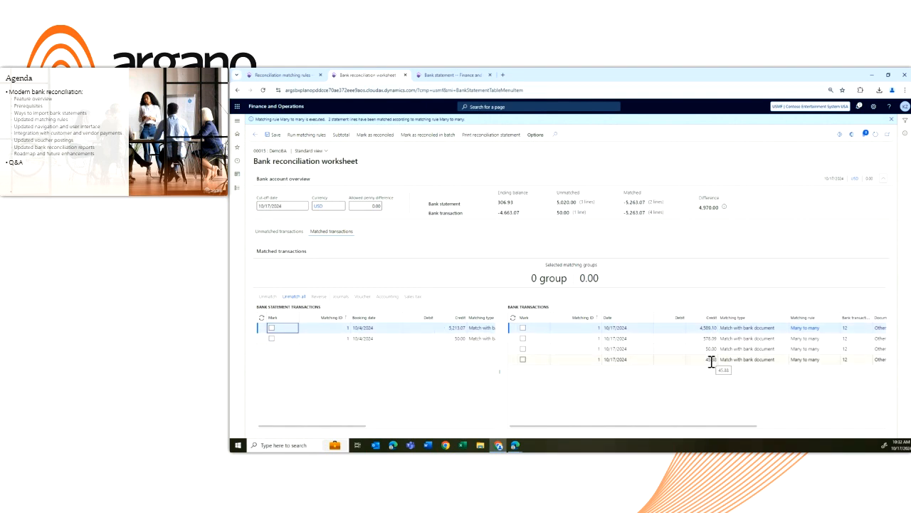
drag(735, 426, 786, 425)
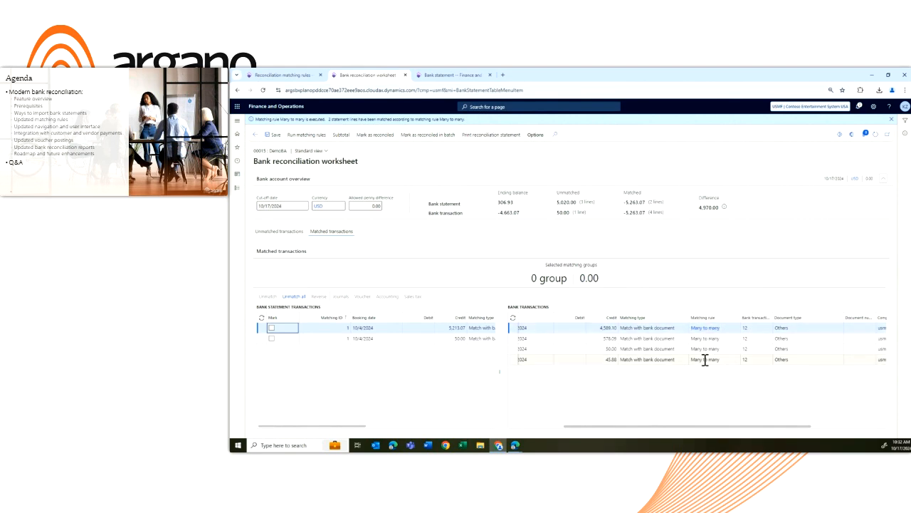
drag(792, 430, 725, 436)
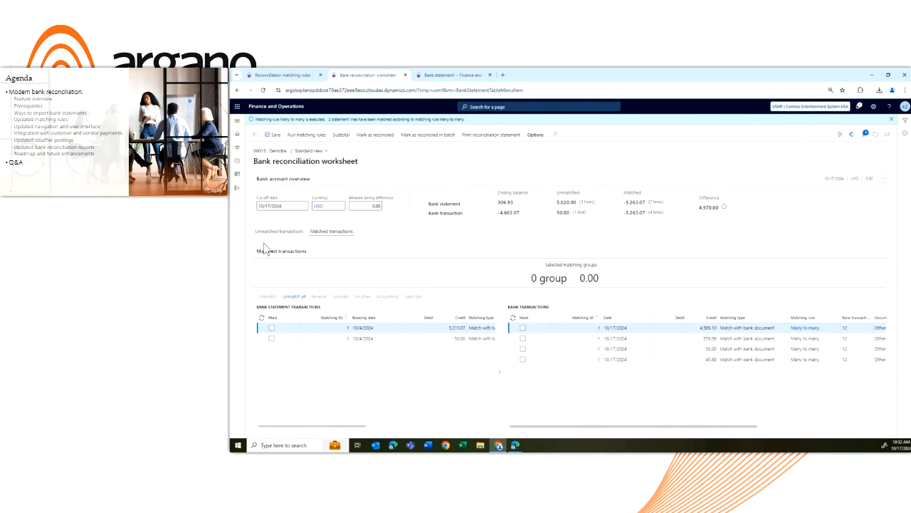
click(278, 232)
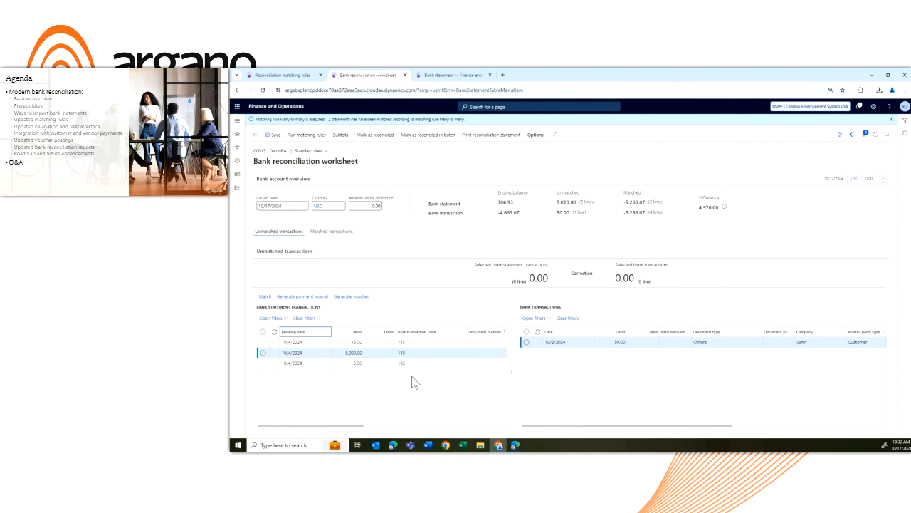
click(333, 235)
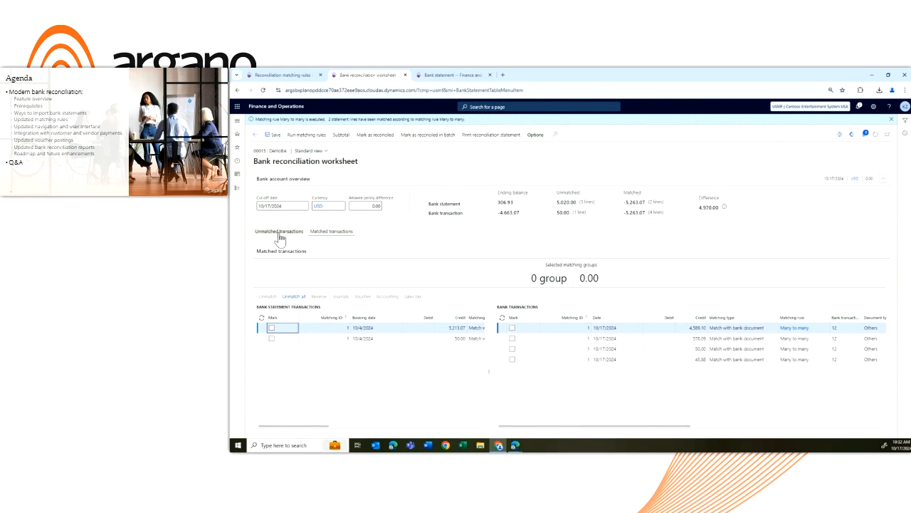
Switch to the reconciliation matching rules browser tab, look through the matching types on a new blank rule, and delete that rule
click(292, 74)
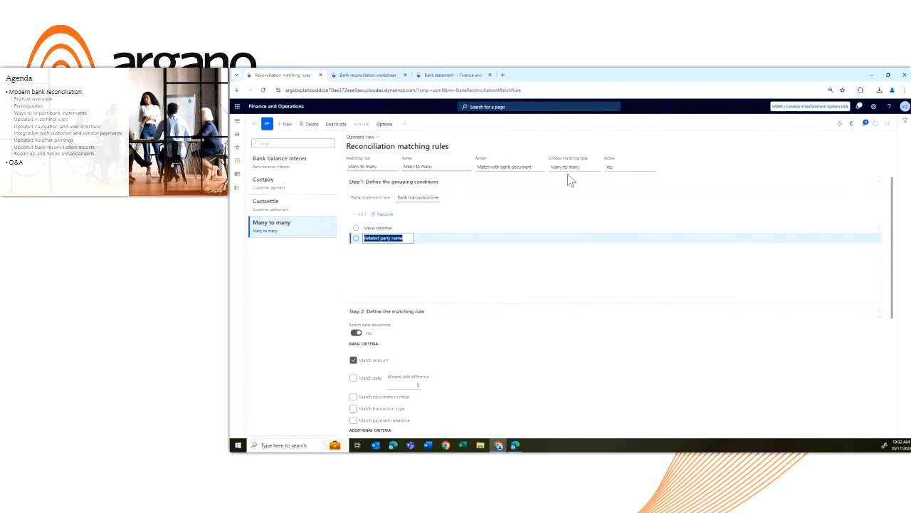
click(281, 124)
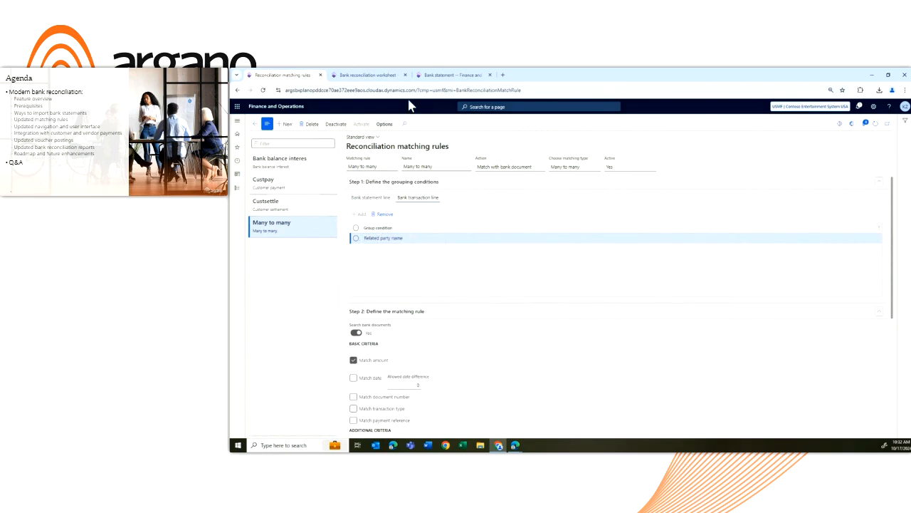
click(598, 168)
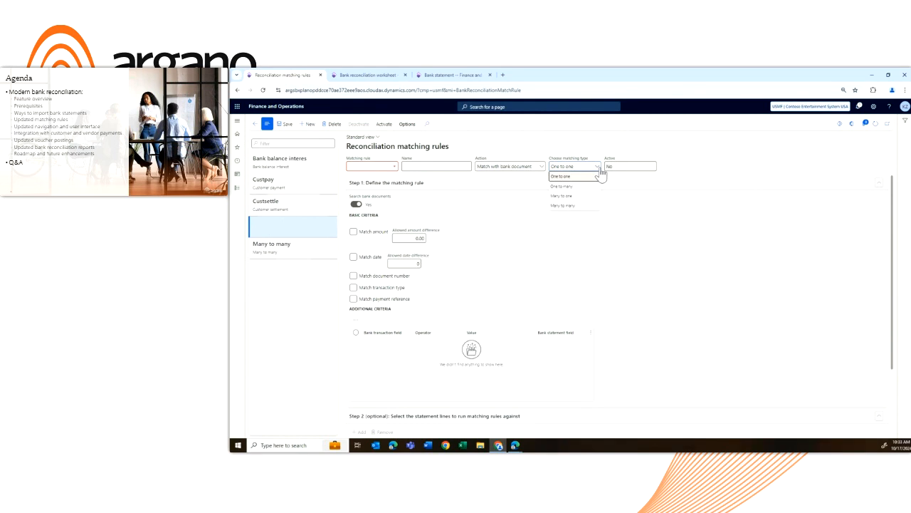
click(335, 125)
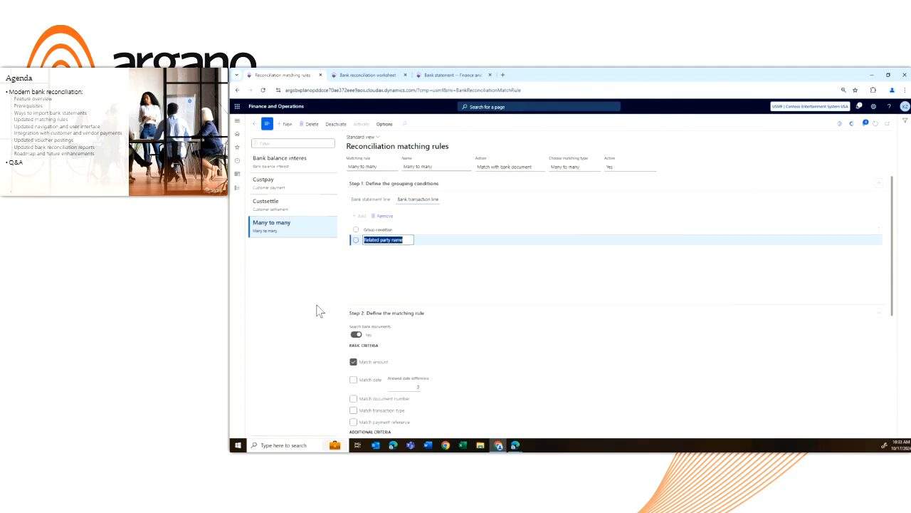
Open the Bank balance interest matching rule and deactivate it to make its conditions editable
click(295, 162)
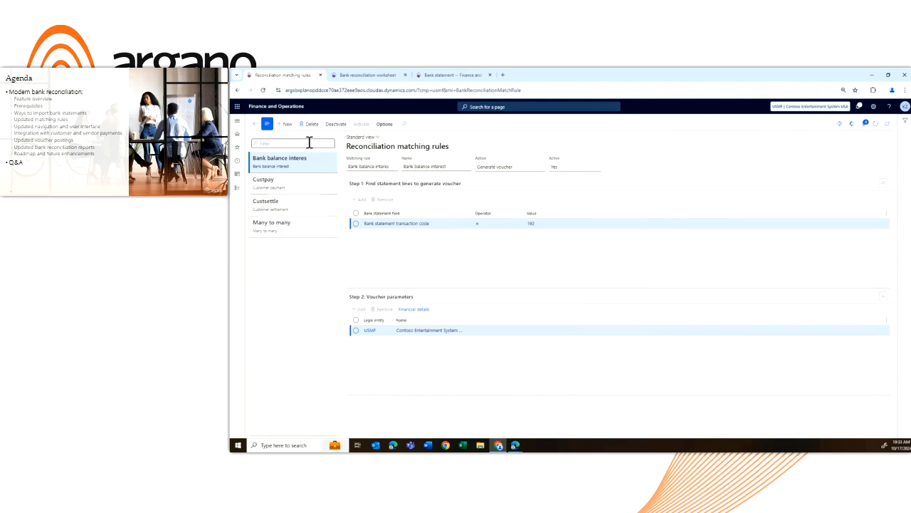
click(335, 124)
click(283, 124)
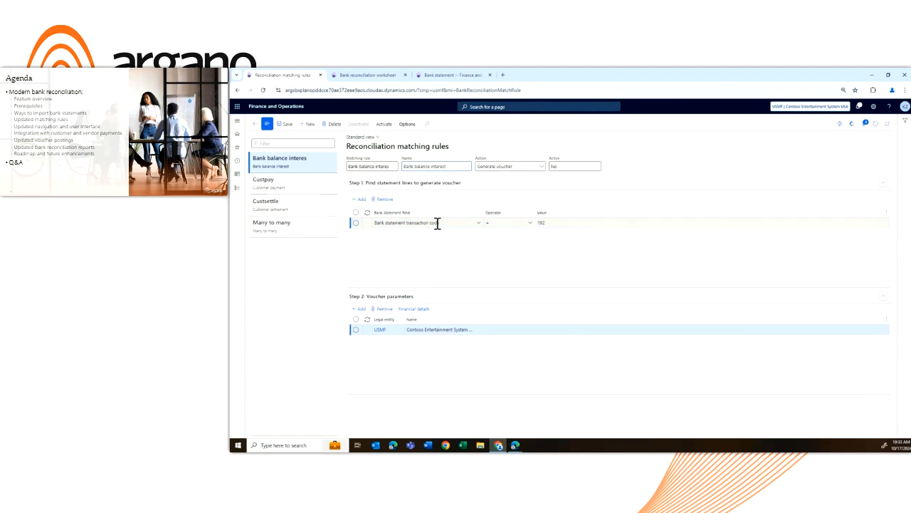
click(551, 222)
Switch to the bank statement 000005 browser tab and select only the 5.00 line with transaction code 192 for examination
click(450, 75)
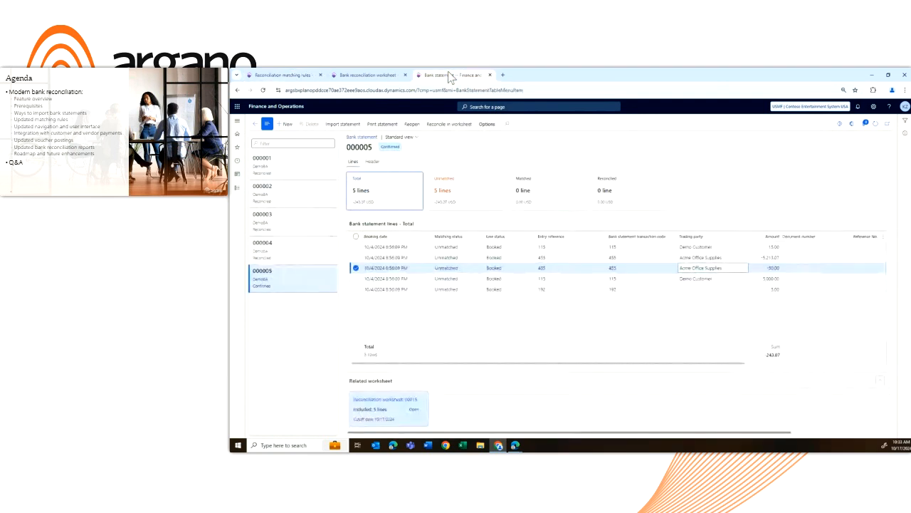
click(356, 289)
click(356, 268)
click(401, 290)
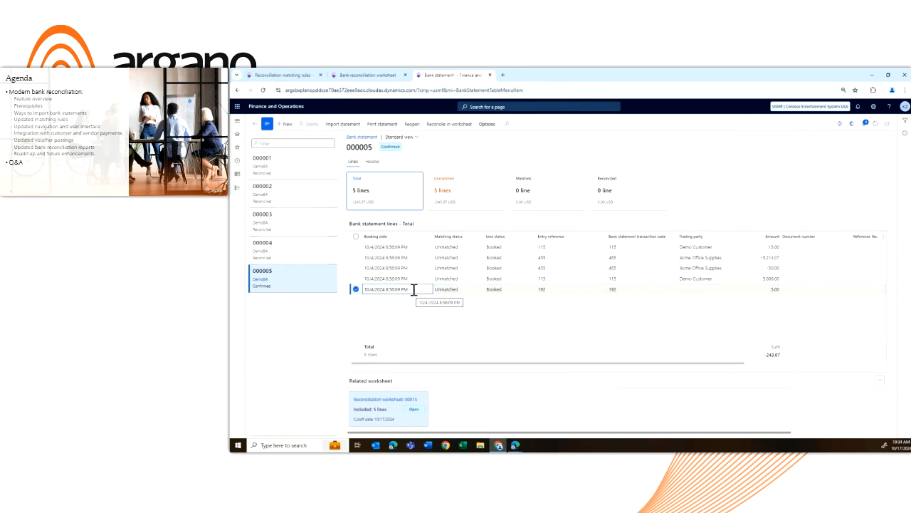
Back in the Bank balance interest rule, look through the bank statement fields available for a new condition and remove the blank condition
click(296, 76)
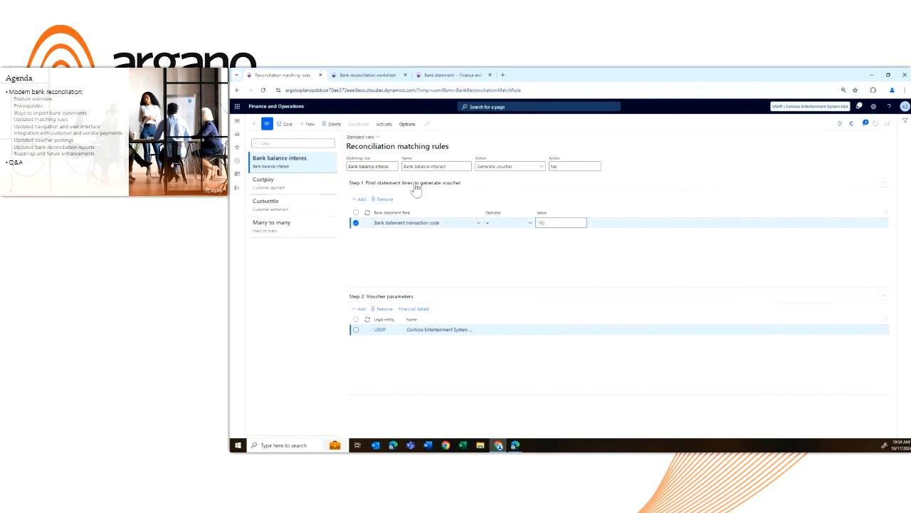
click(359, 199)
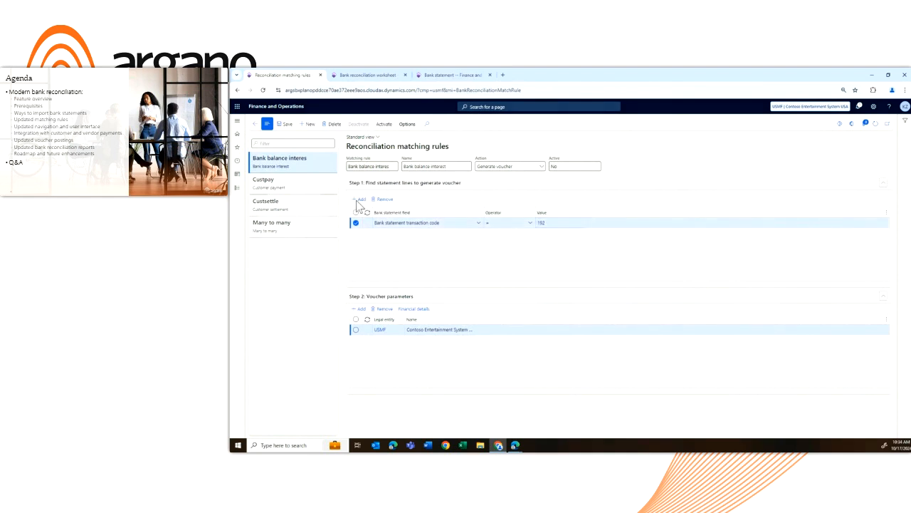
click(479, 223)
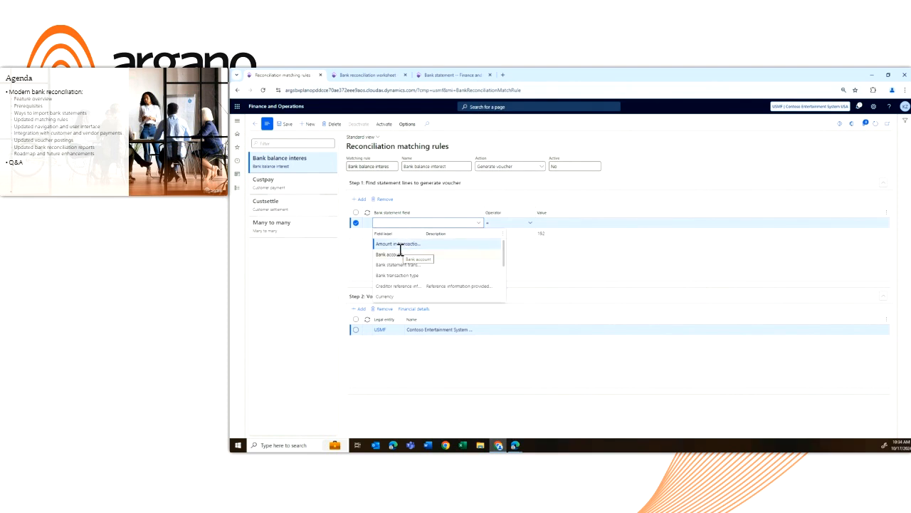
scroll(400, 250, down, 2)
scroll(401, 251, down, 2)
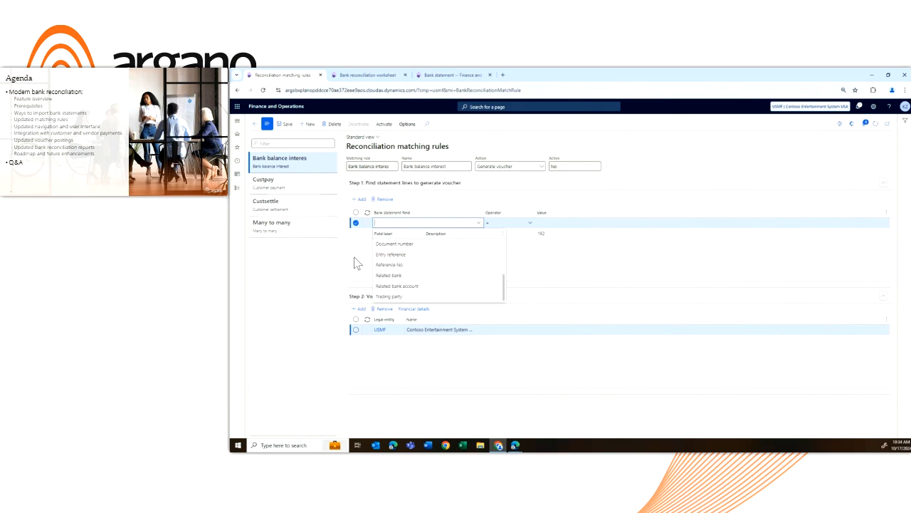
click(388, 204)
click(456, 224)
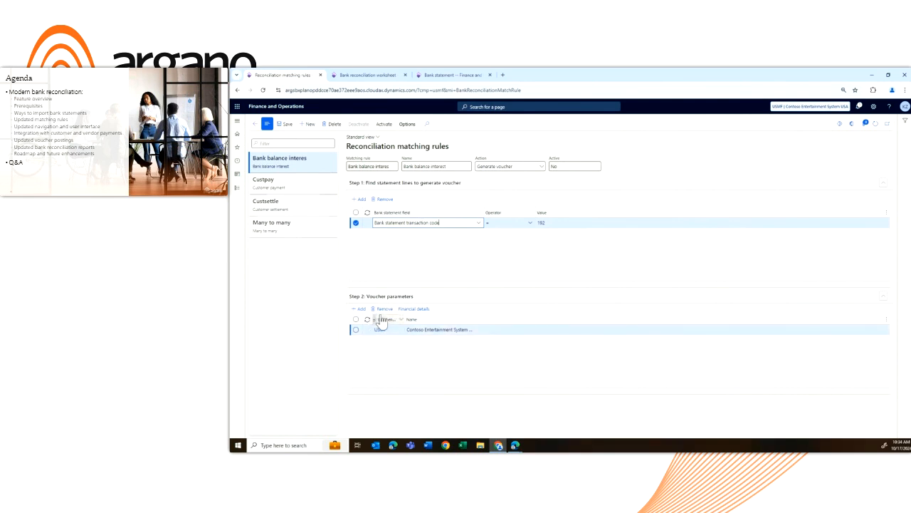
Look through the legal entities available for a new voucher parameter line, remove the blank line, and select the USMF line
click(360, 308)
click(401, 331)
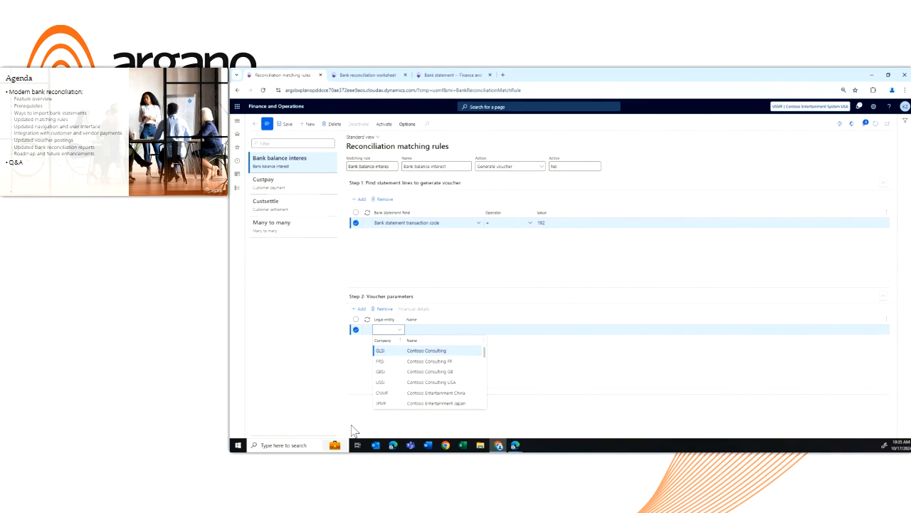
click(381, 308)
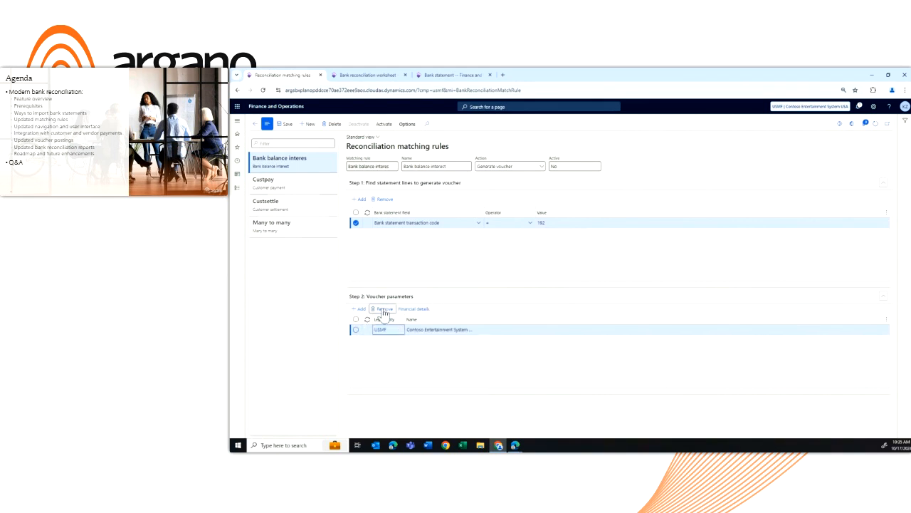
click(441, 331)
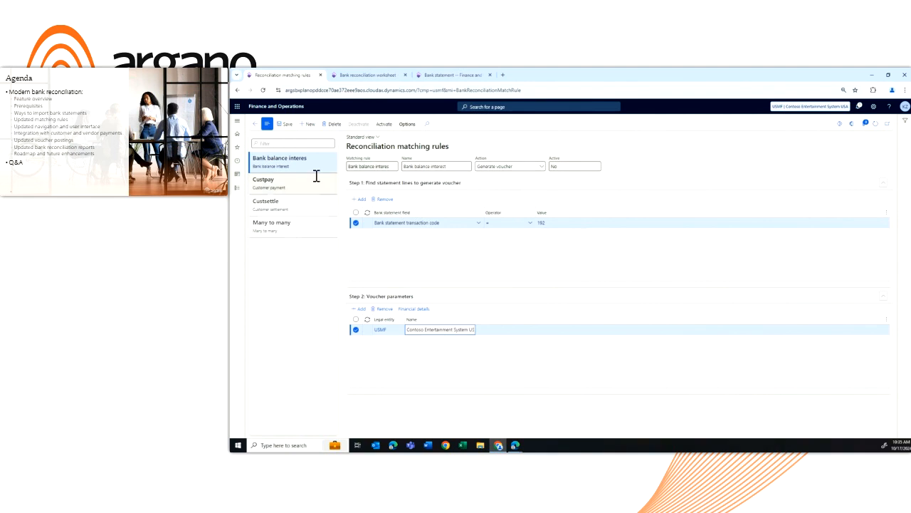
Examine the USMF line's financial details, including the accounting date options, offset account and financial dimensions, and close them without changes
click(418, 310)
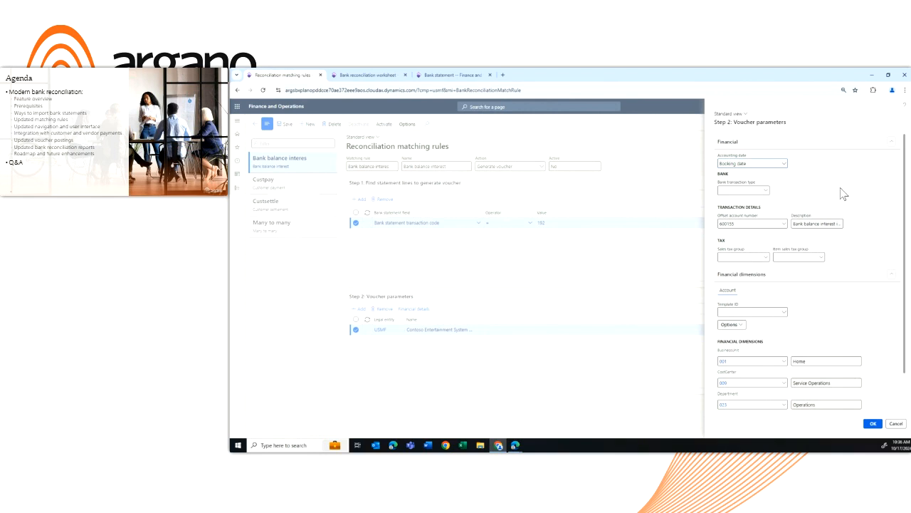
click(784, 168)
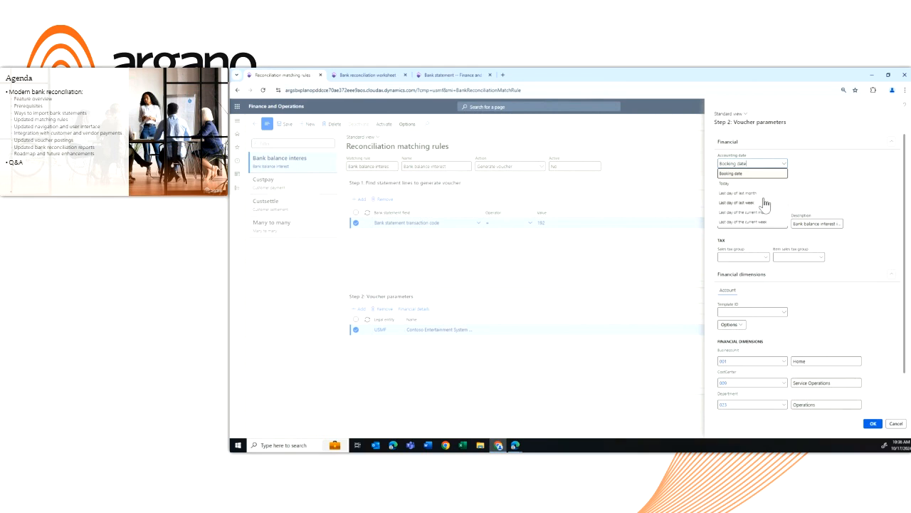
click(845, 188)
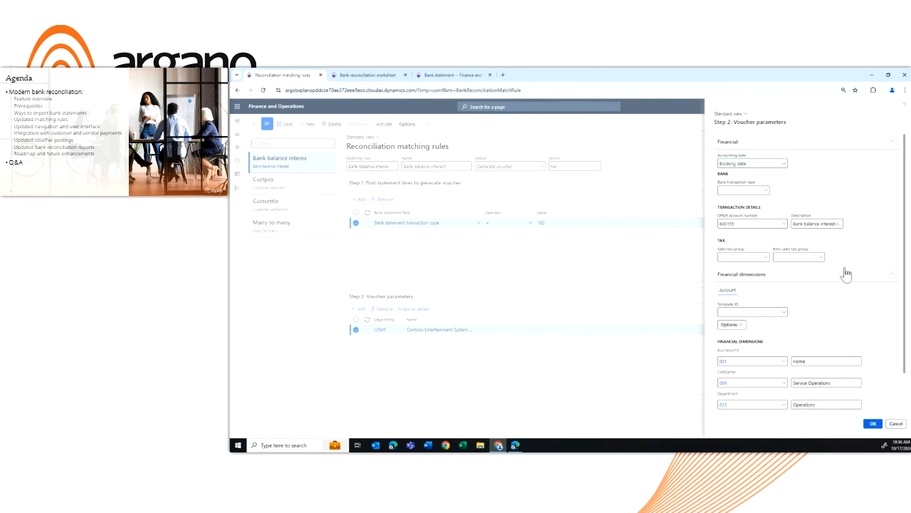
scroll(847, 277, down, 2)
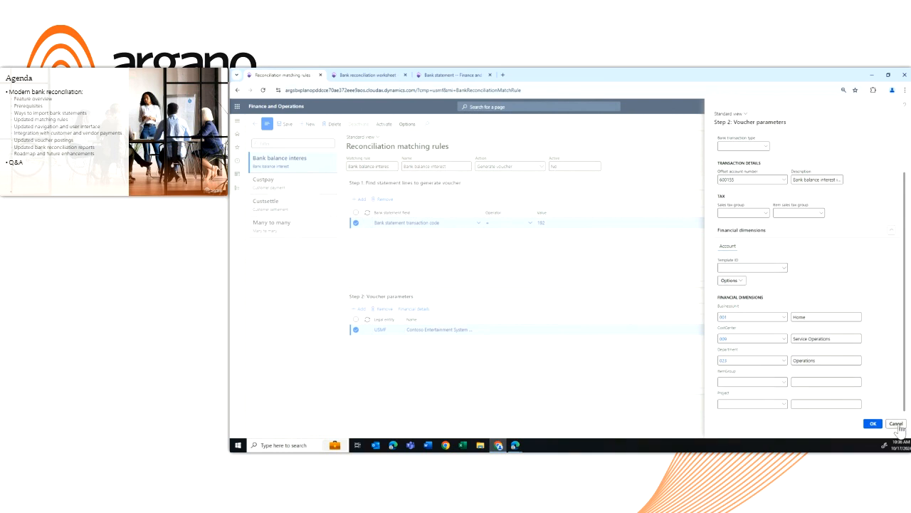
click(896, 423)
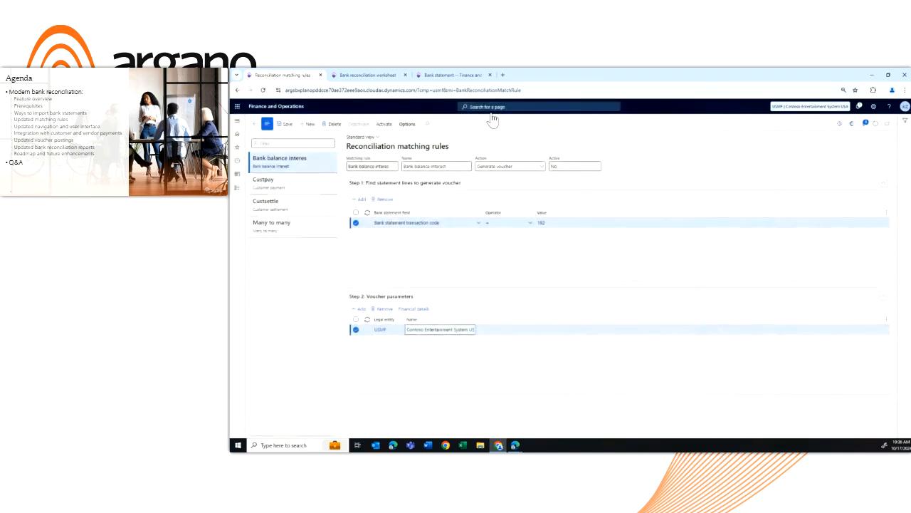
Activate the Bank balance interest rule and return to the unmatched transactions in the bank reconciliation worksheet's browser tab
click(384, 124)
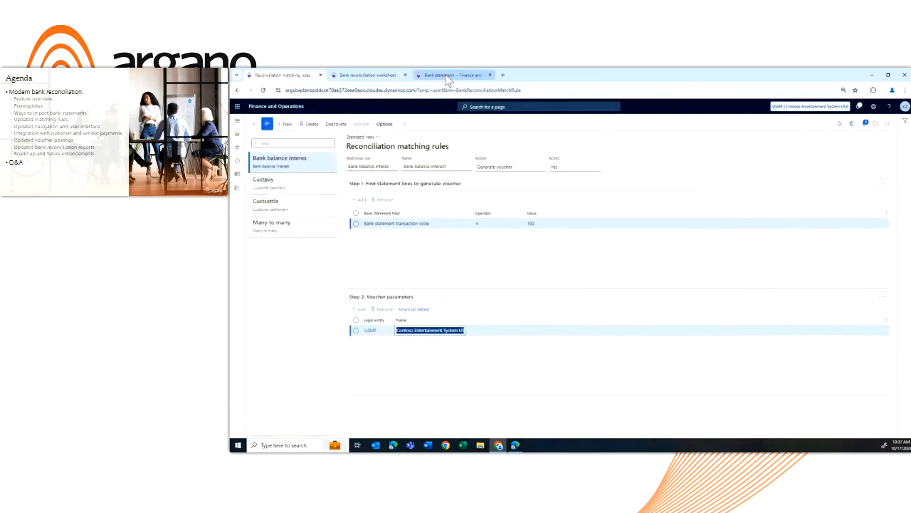
click(381, 74)
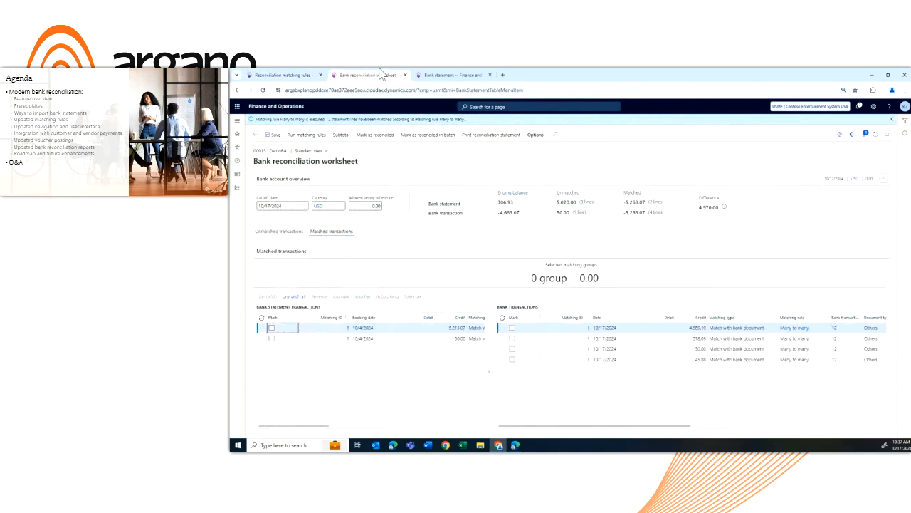
click(273, 234)
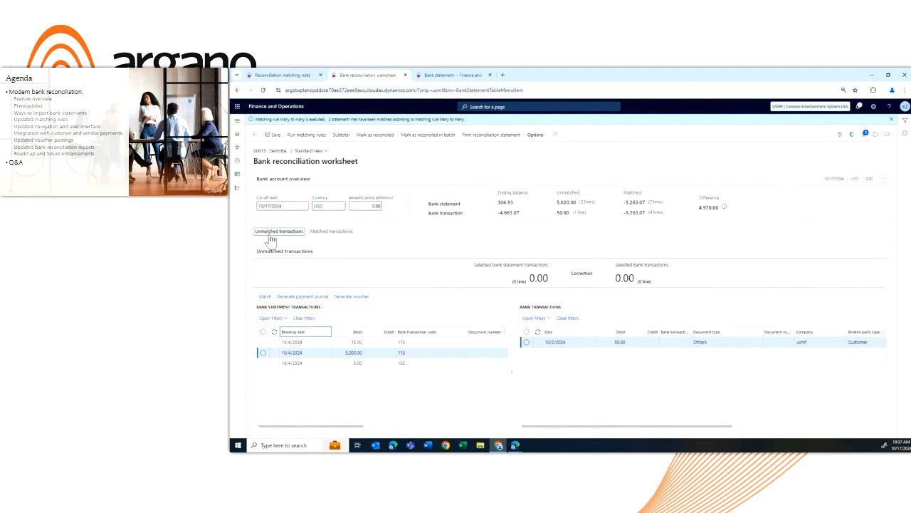
Select the 5.00 bank statement line with transaction code 192 and run the Bank balance interest matching rule
click(263, 363)
click(344, 363)
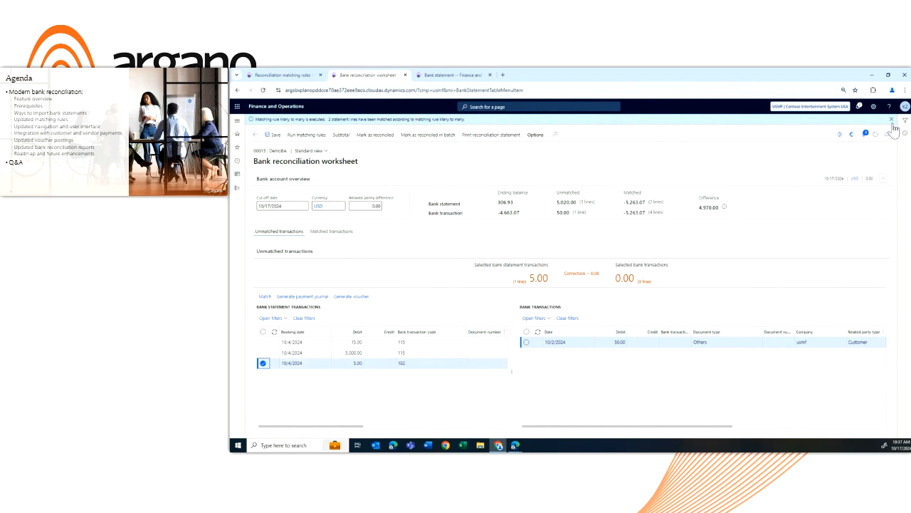
click(294, 126)
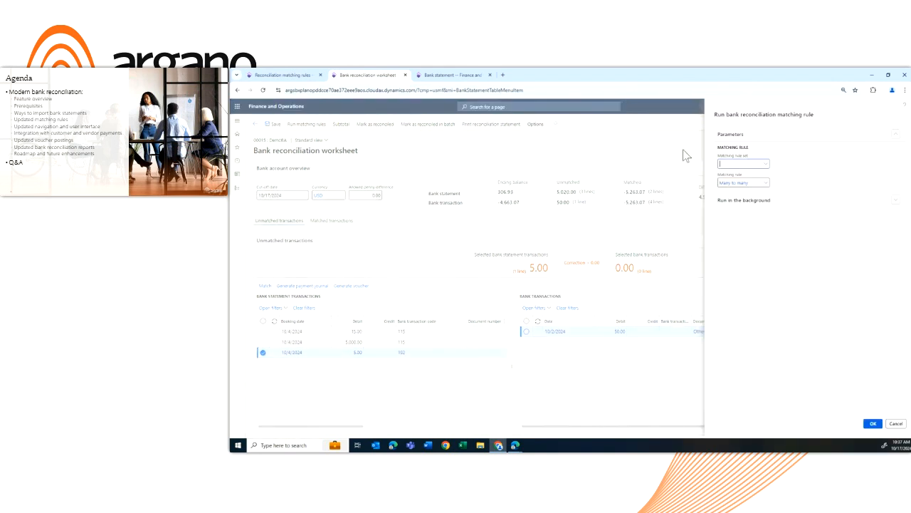
click(766, 185)
click(757, 213)
click(875, 424)
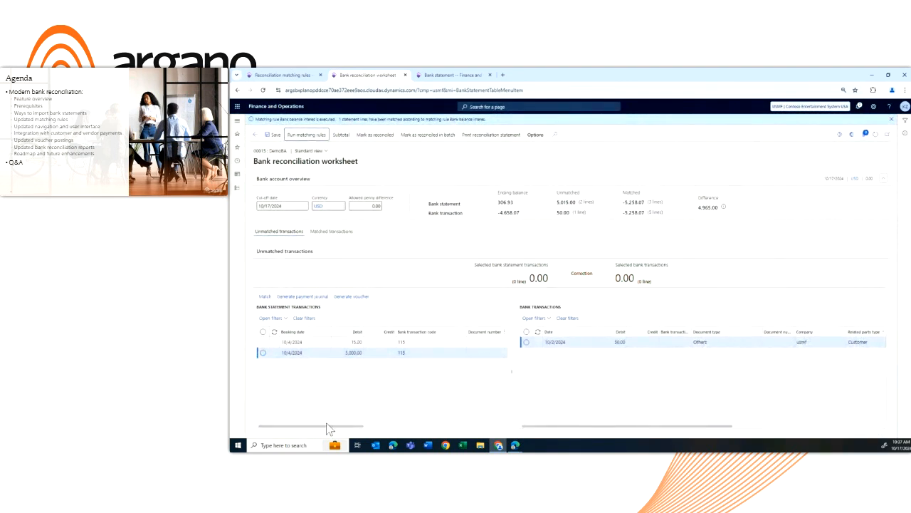
Among the matched transactions, select the 5.00 bank statement line and open its voucher transactions
click(332, 232)
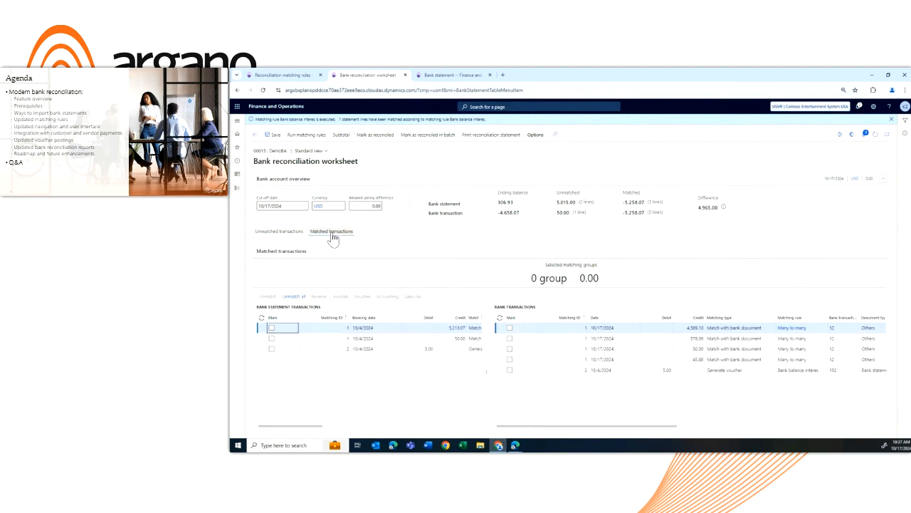
click(389, 348)
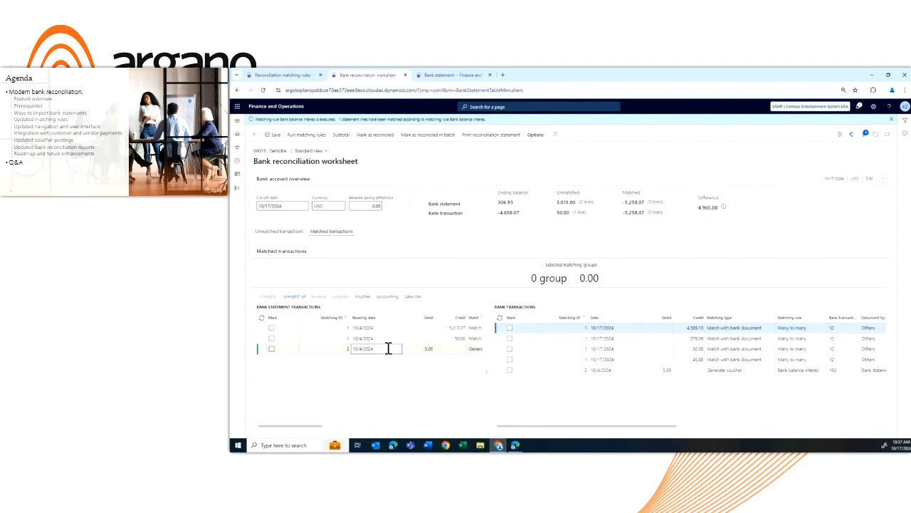
click(363, 296)
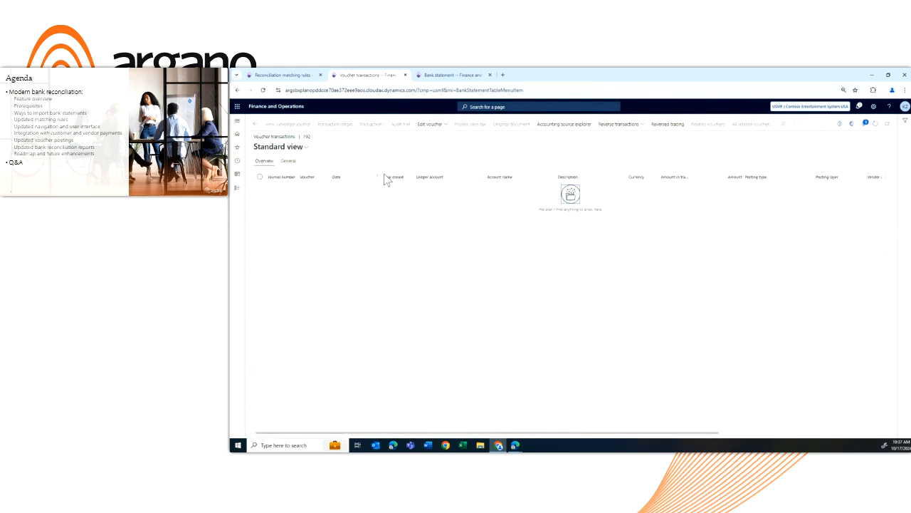
In a duplicate of the bank statement browser tab, open General ledger's Subledger journal entries not yet transferred and transfer the statement 000005 entry immediately
click(452, 76)
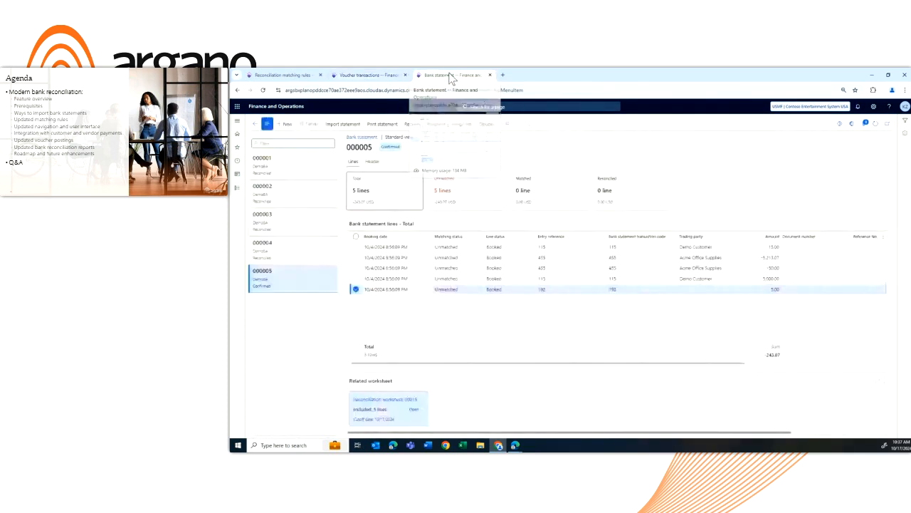
right_click(450, 77)
click(469, 135)
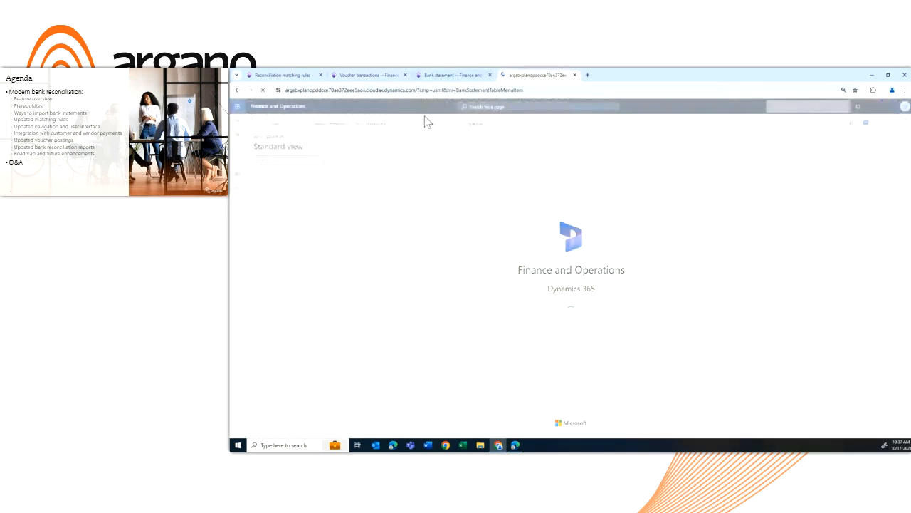
click(238, 161)
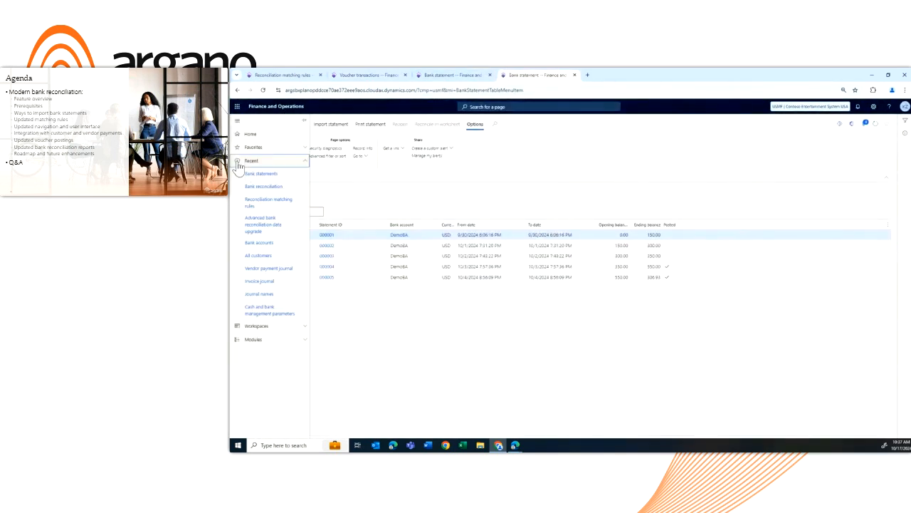
click(269, 340)
scroll(272, 353, down, 3)
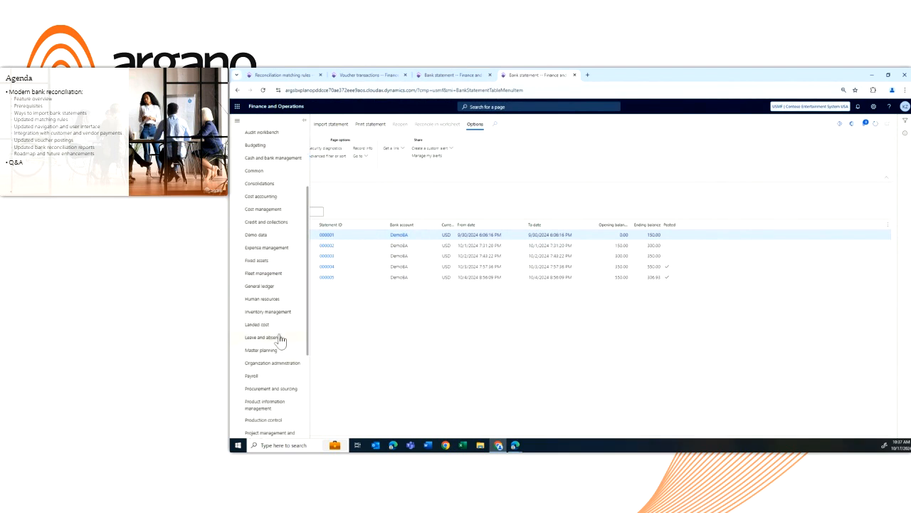
click(260, 286)
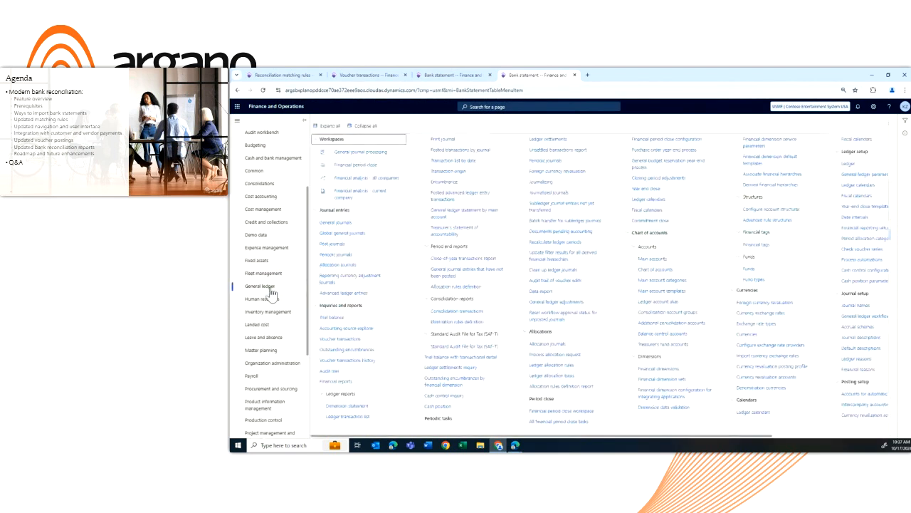
click(541, 207)
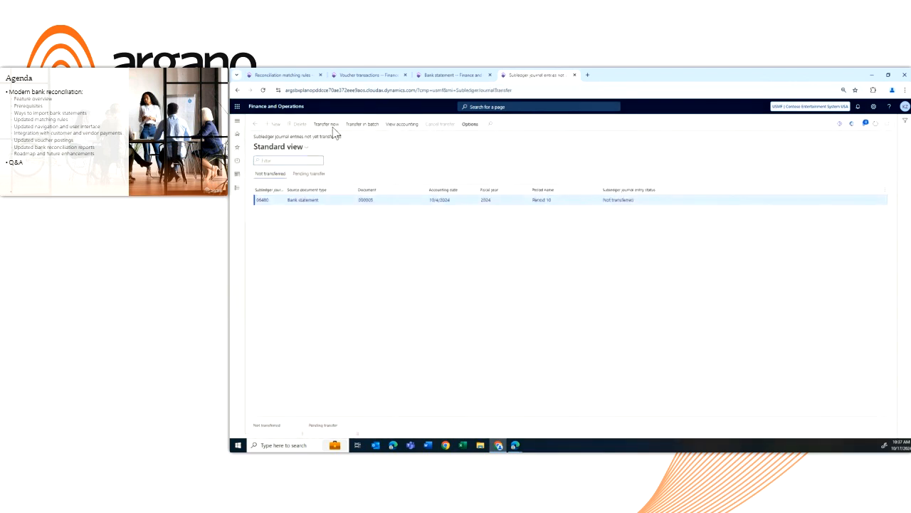
click(330, 126)
Refresh the voucher transactions to review the posted ledger lines, and compare them with the Bank balance interest rule
click(375, 75)
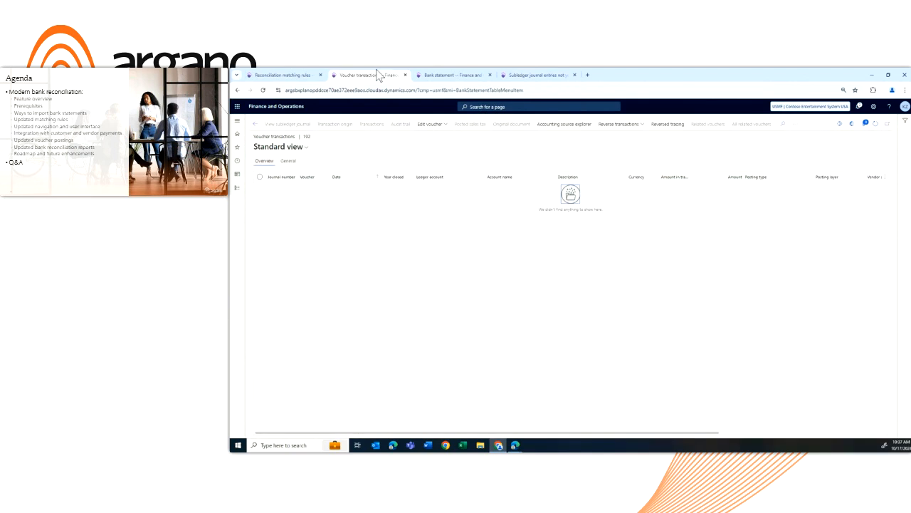
click(875, 124)
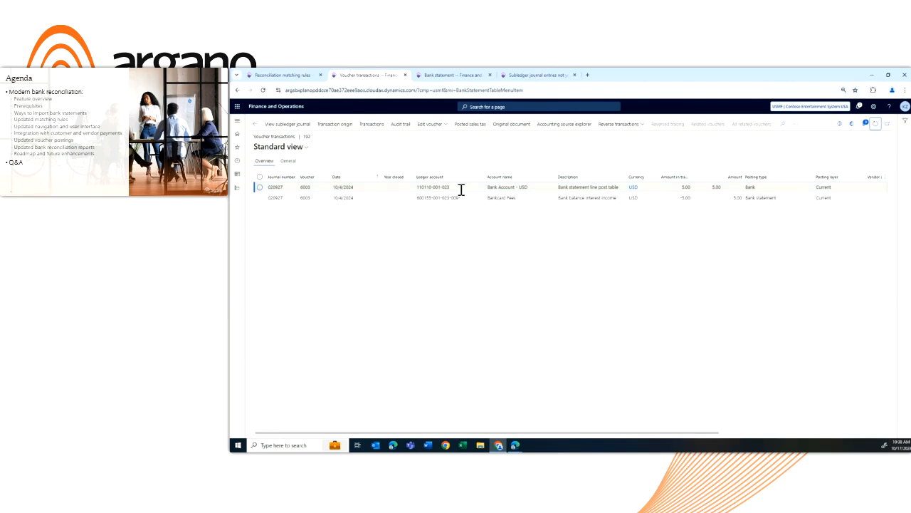
mouse_move(463, 201)
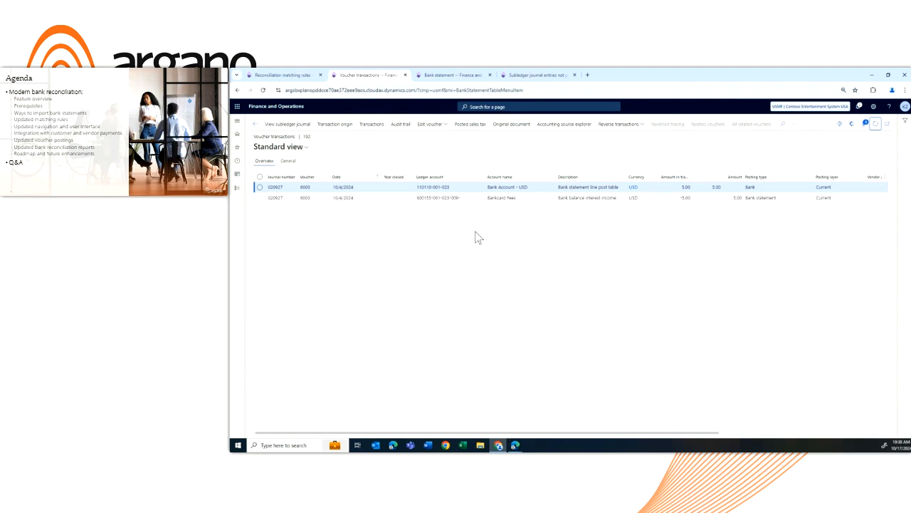
click(288, 75)
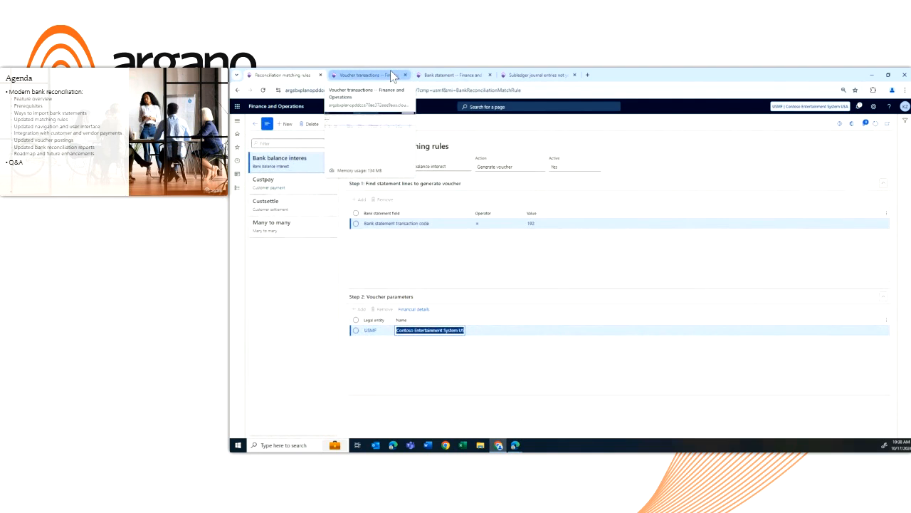
Leave the voucher transactions, return to the reconciliation worksheet's unmatched transactions and dismiss the notification
click(355, 73)
click(254, 125)
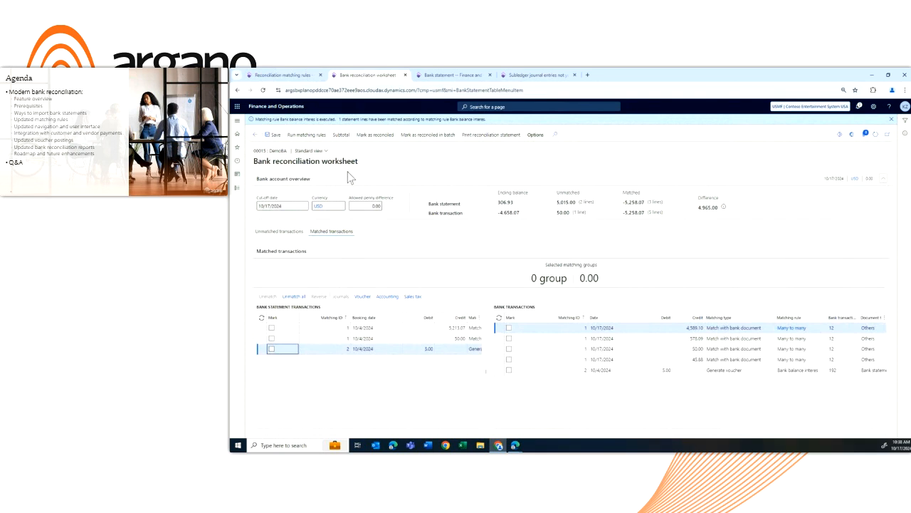
click(298, 238)
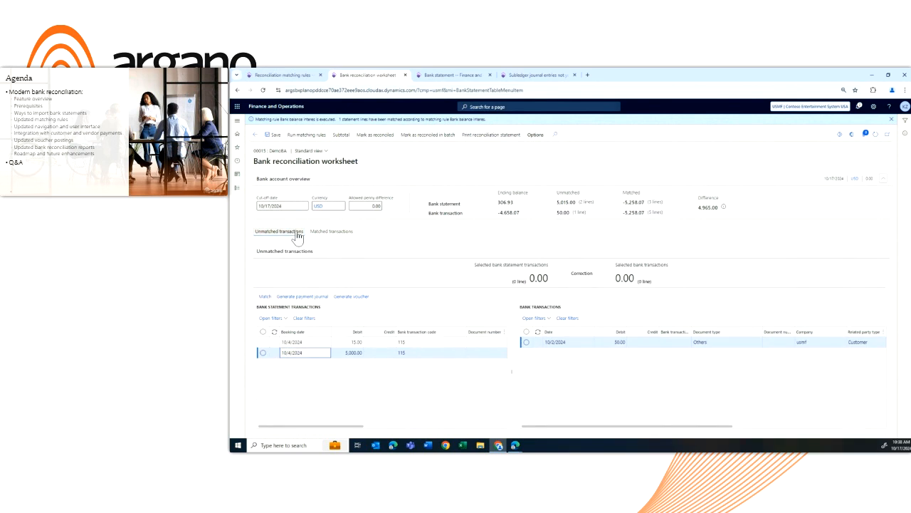
click(891, 119)
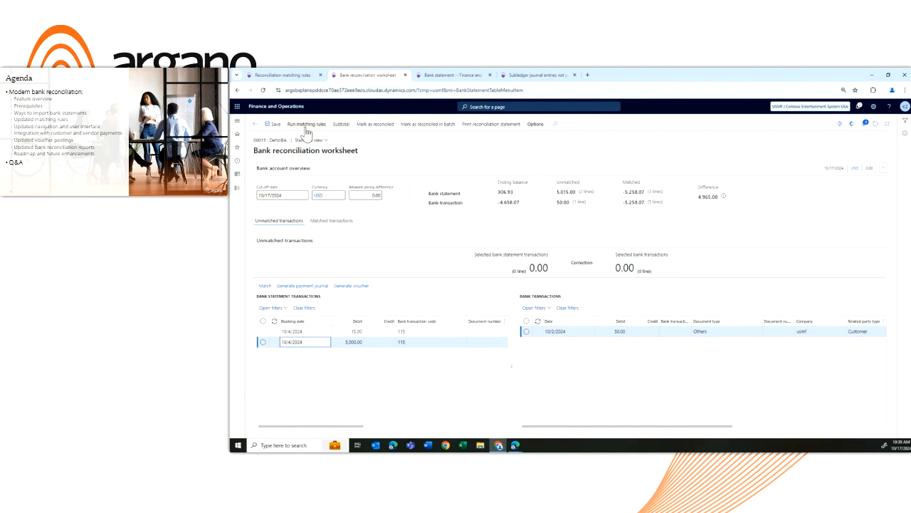
Examine the Generate voucher options for the 5,000.00 statement line, including accounting date, offset account, tax groups and financial dimensions, and cancel without generating a voucher
click(363, 287)
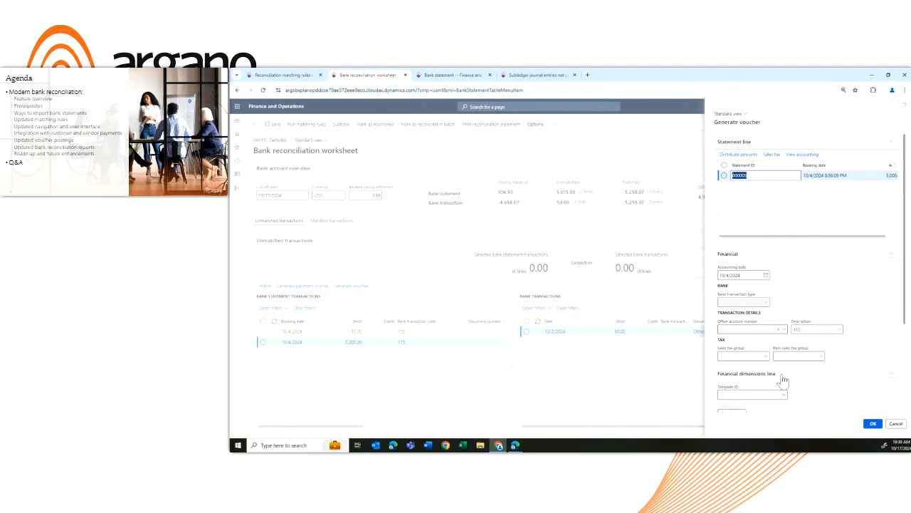
scroll(844, 320, down, 1)
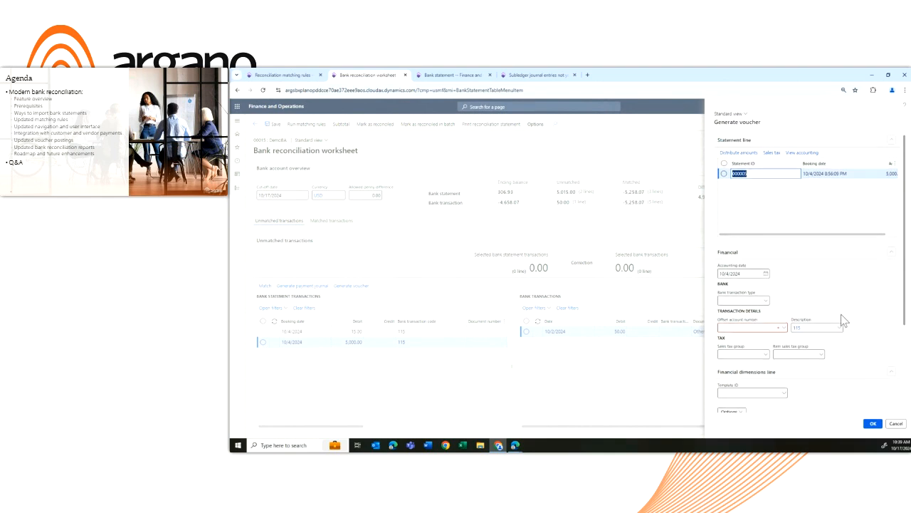
scroll(845, 321, down, 1)
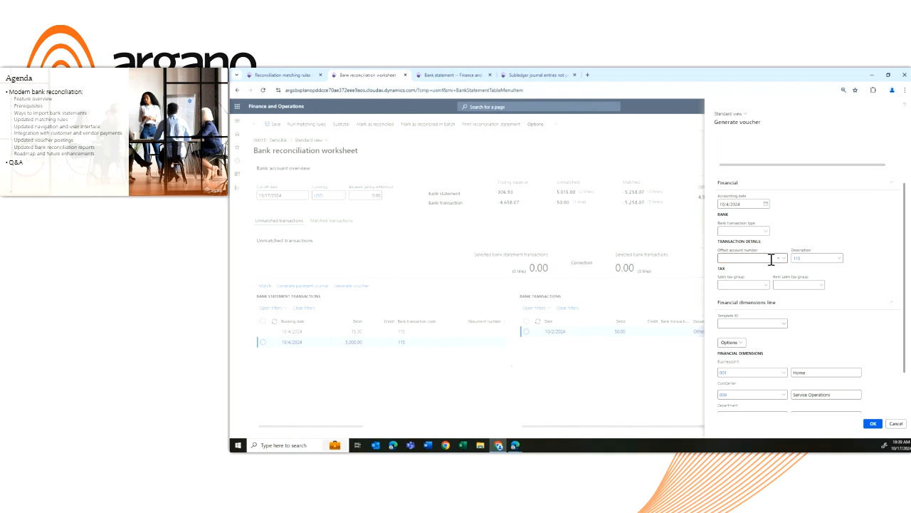
scroll(781, 290, down, 2)
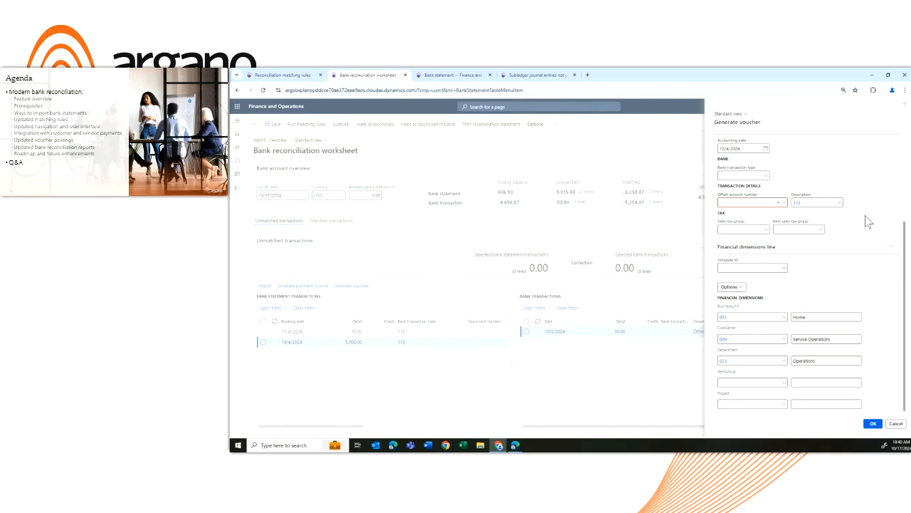
scroll(860, 247, up, 3)
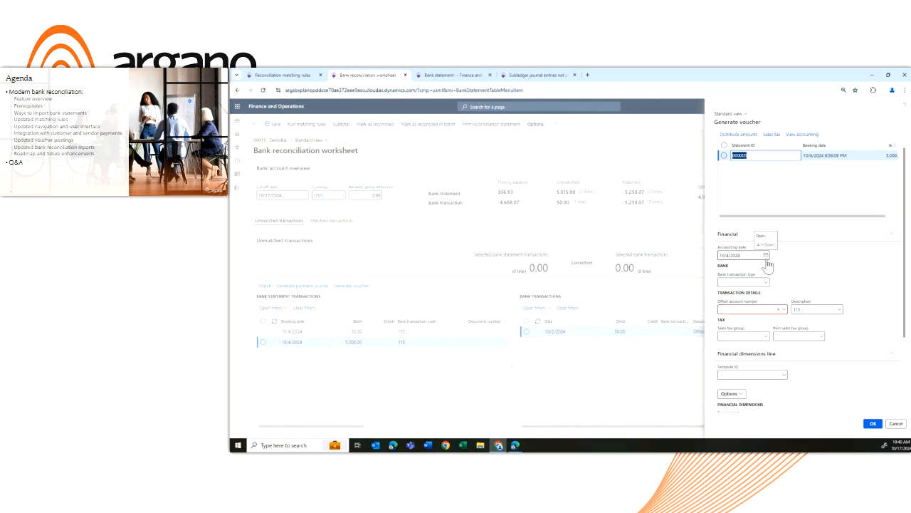
click(766, 257)
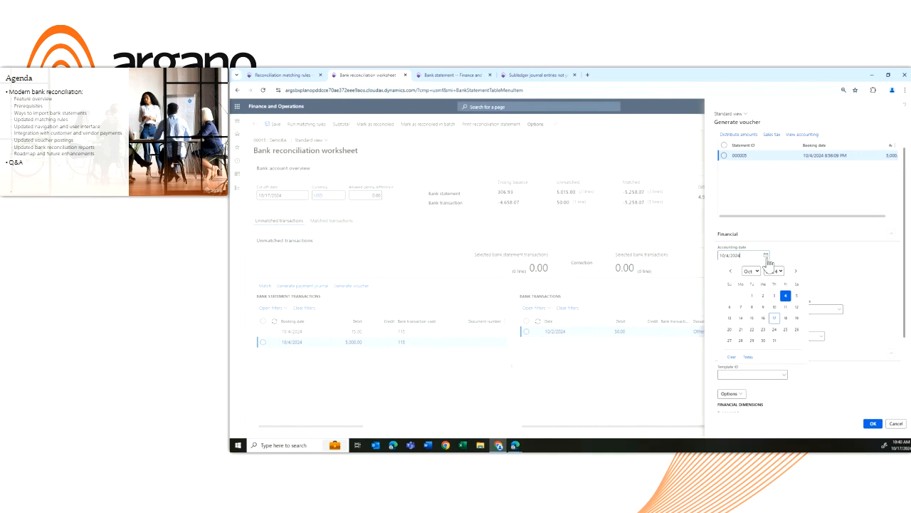
click(838, 271)
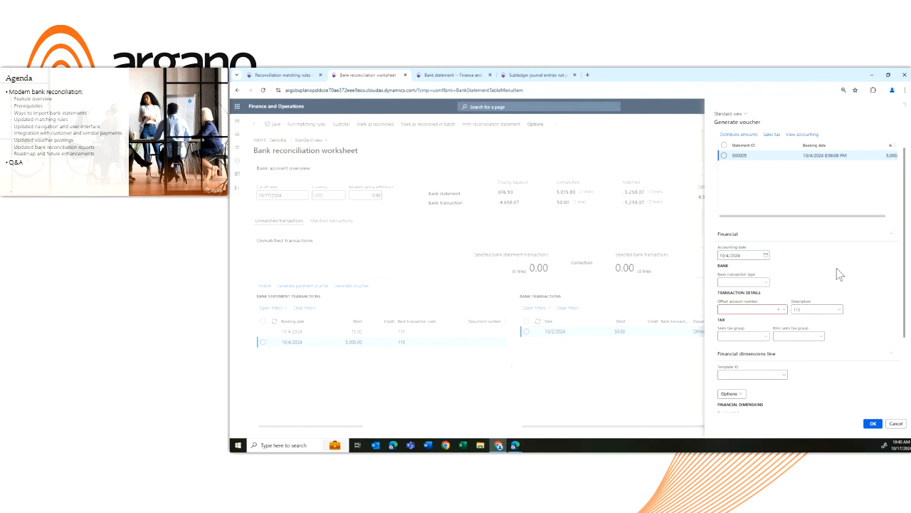
click(872, 424)
click(900, 424)
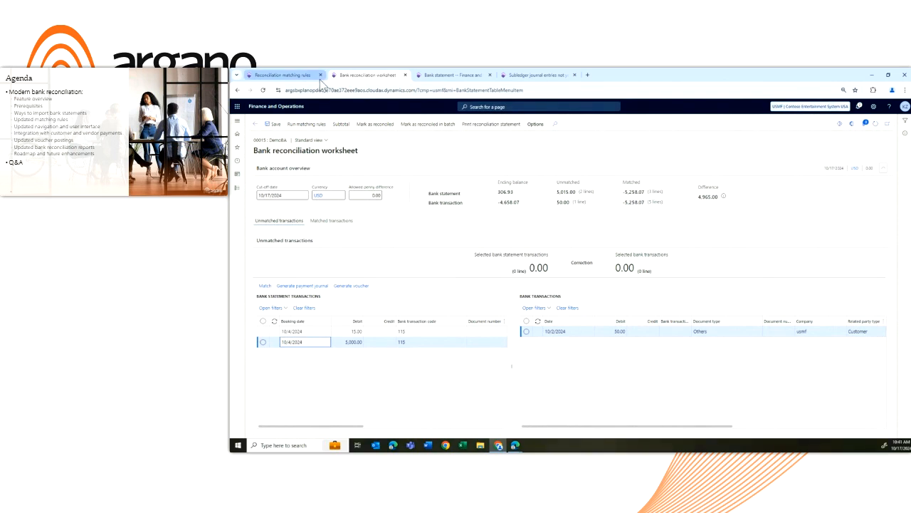
Open the Custsettle matching rule in edit mode and review its Trading party and Bank statement transaction code conditions
click(295, 78)
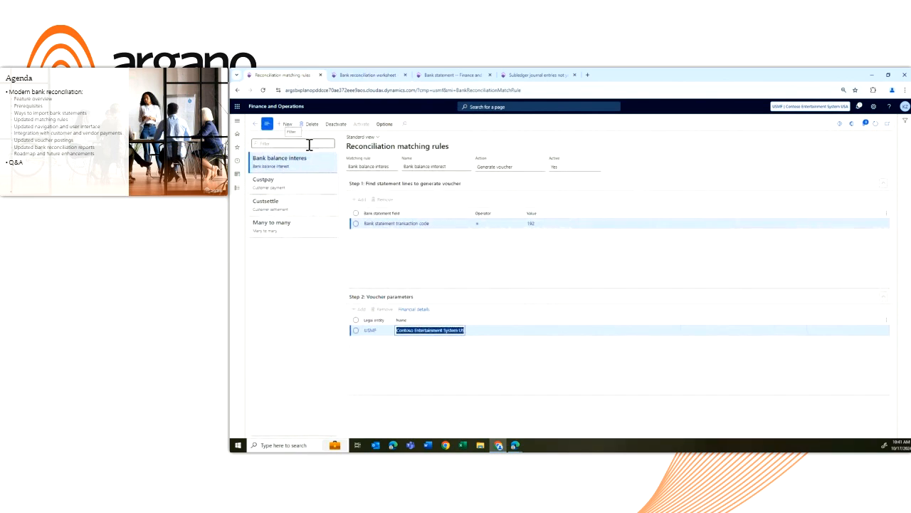
click(288, 205)
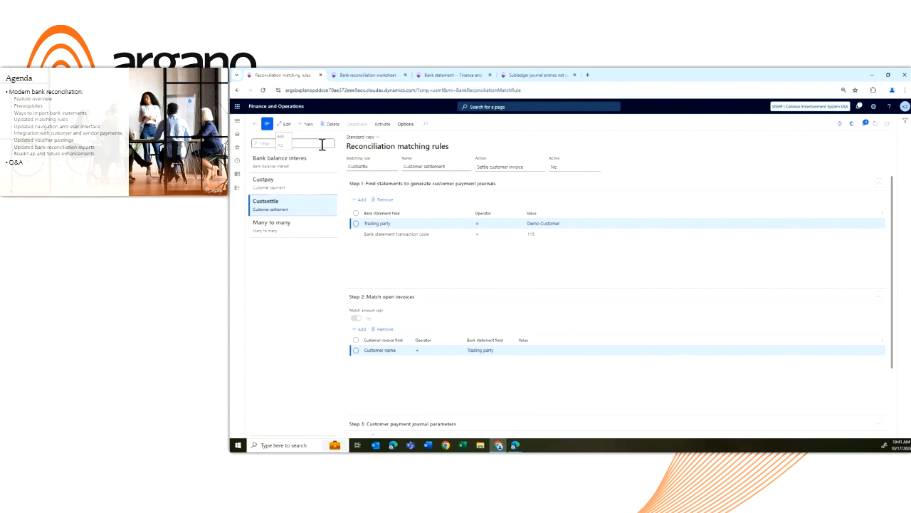
click(284, 125)
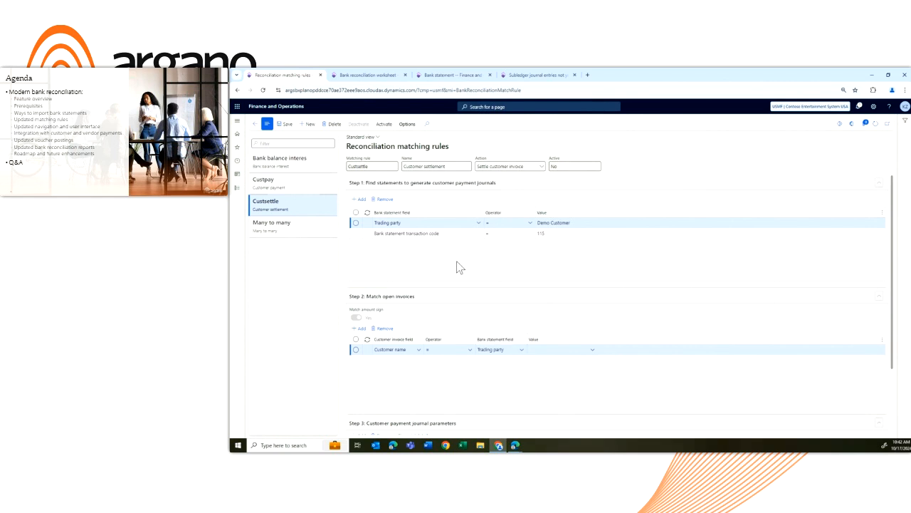
click(450, 233)
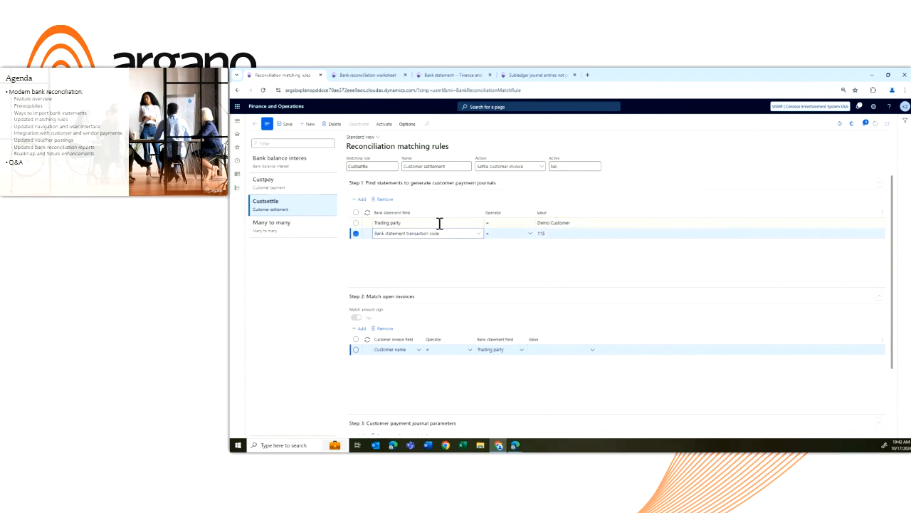
click(432, 225)
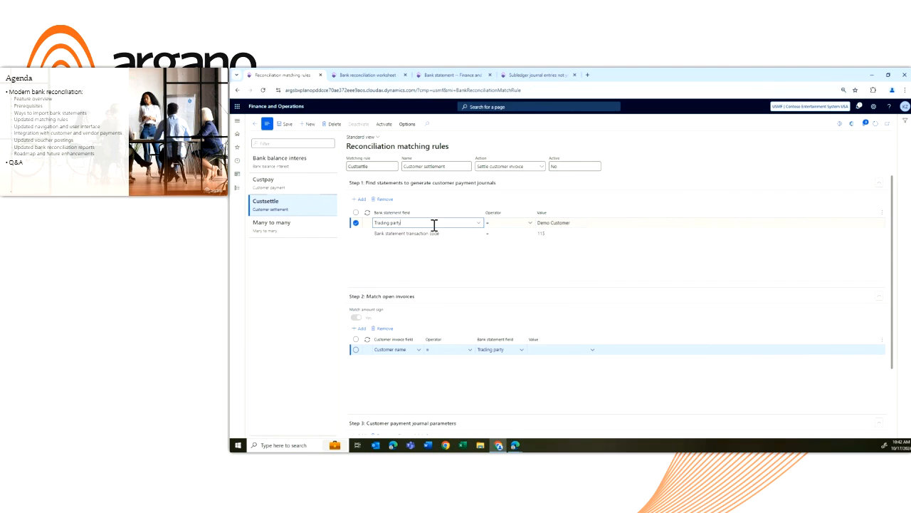
In bank statement 000005, mark the 15.00 and 5,000.00 Demo Customer lines with code 115, and return to the reconciliation worksheet
click(462, 76)
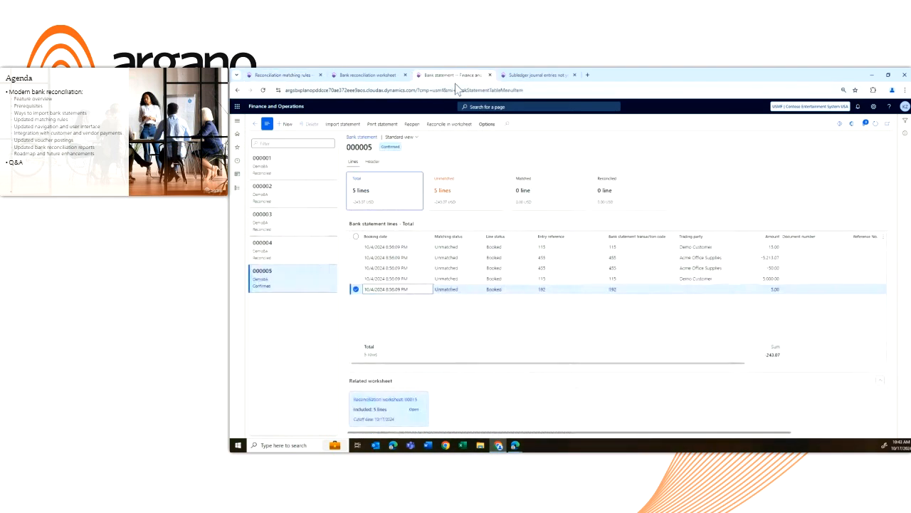
click(636, 247)
click(356, 278)
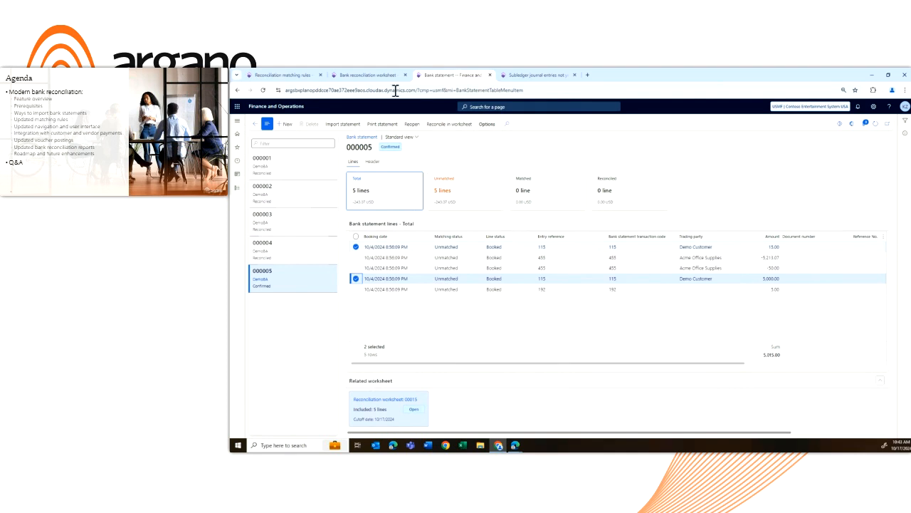
click(367, 75)
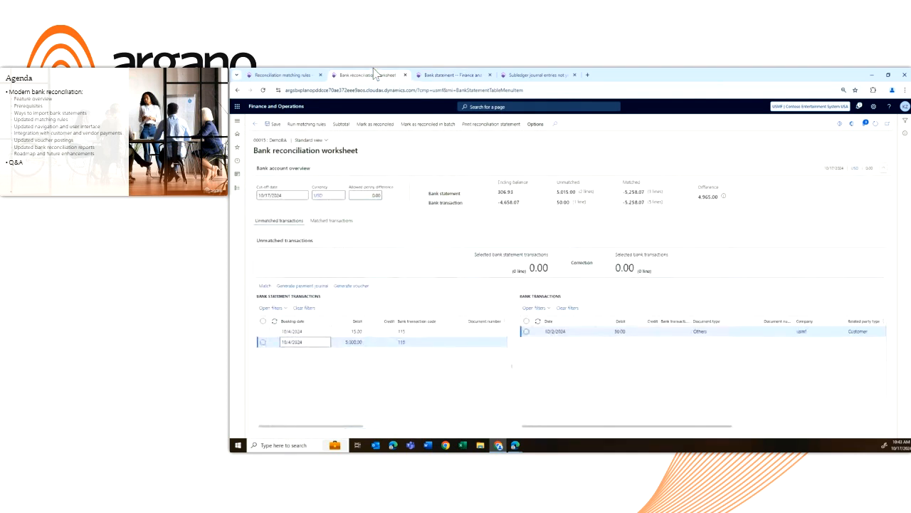
Review the Custsettle rule's Match open invoices conditions, including the available customer invoice fields and the Customer name to Trading party criterion
click(281, 75)
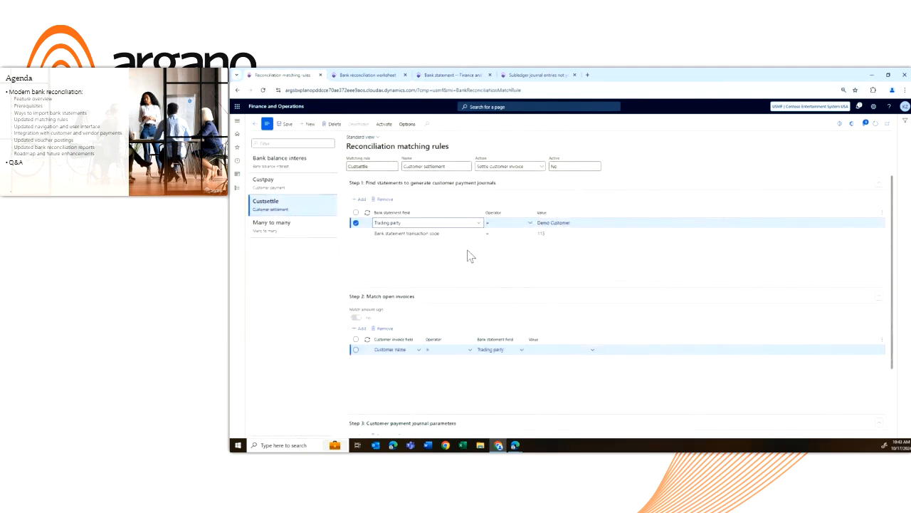
scroll(470, 257, down, 1)
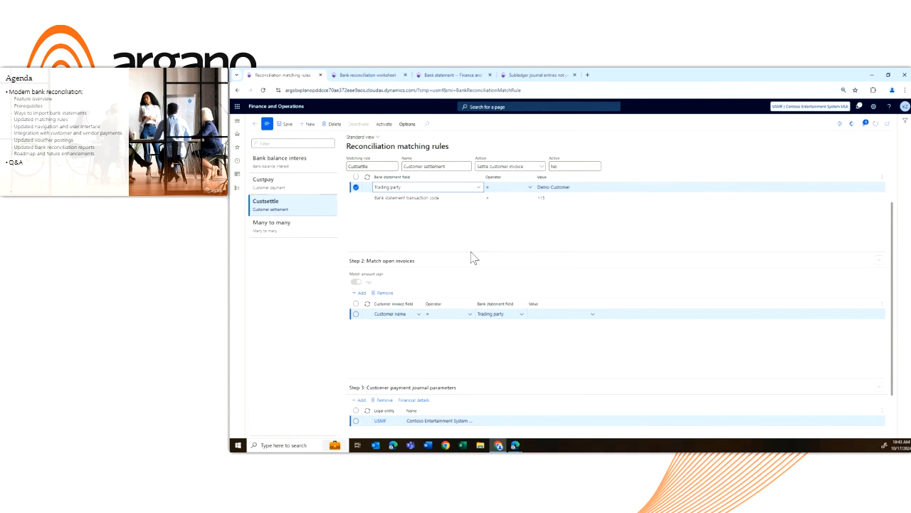
scroll(473, 257, down, 1)
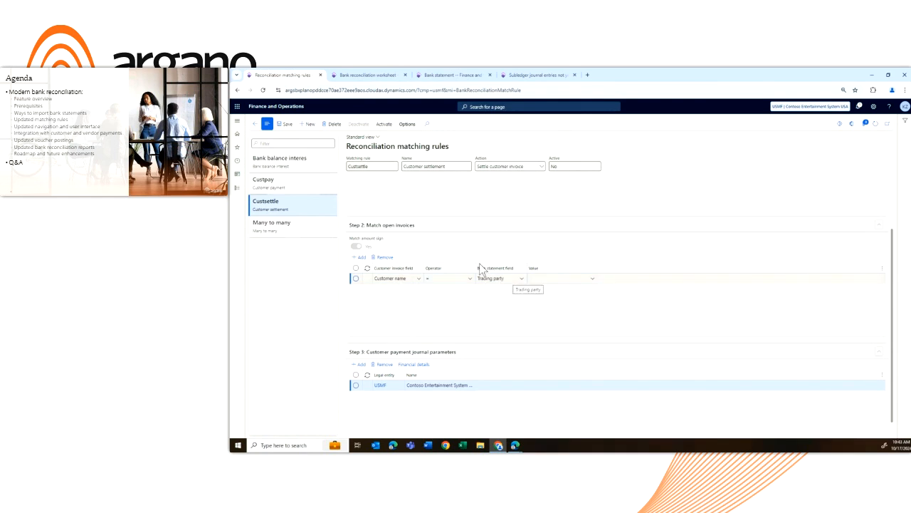
click(418, 278)
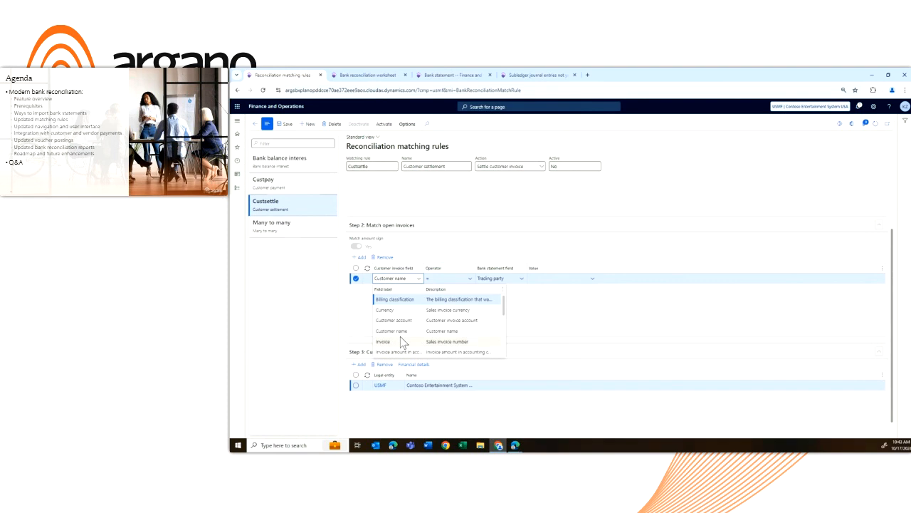
click(538, 310)
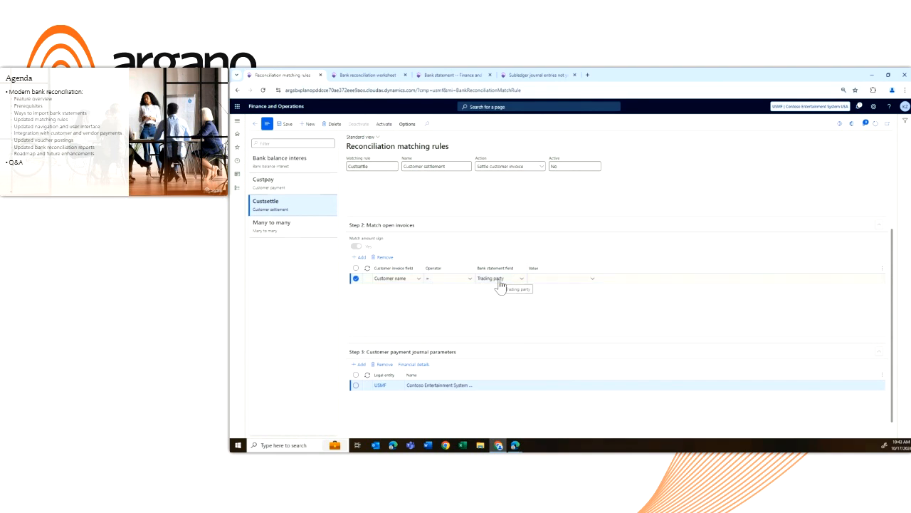
scroll(507, 299, down, 1)
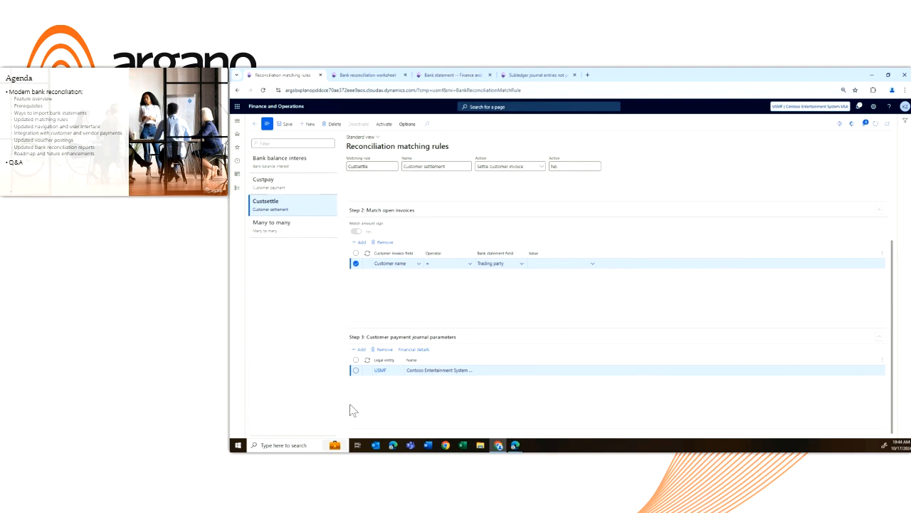
Examine the Custsettle rule's USMF payment journal financial details, including accounting date options and account and offset dimensions, and cancel without changes
click(397, 376)
click(427, 352)
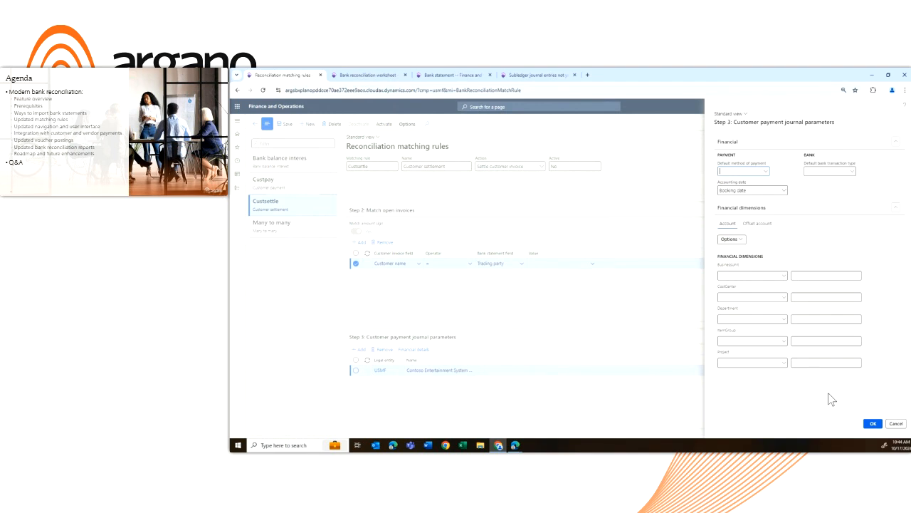
click(785, 192)
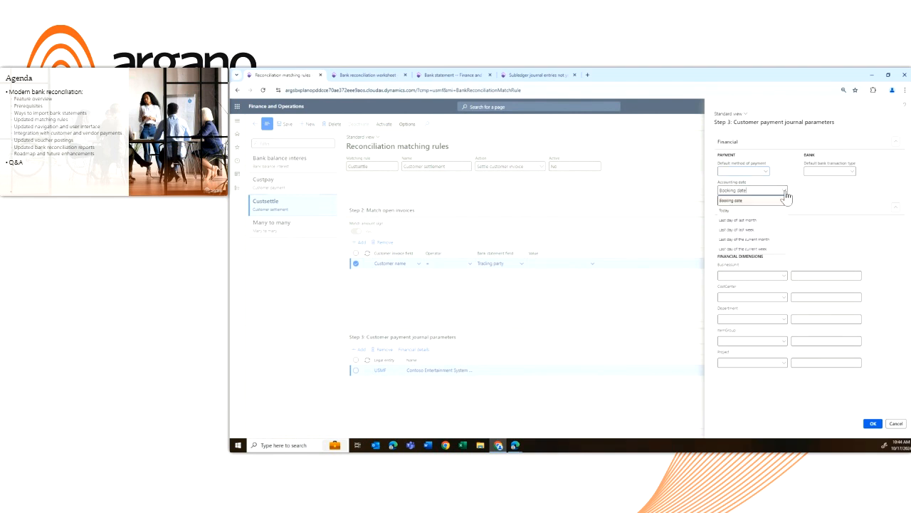
click(806, 192)
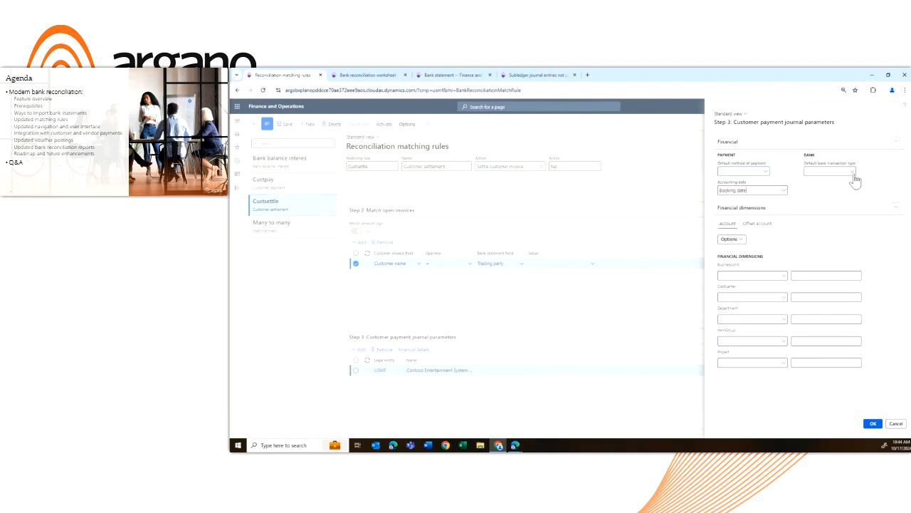
click(759, 224)
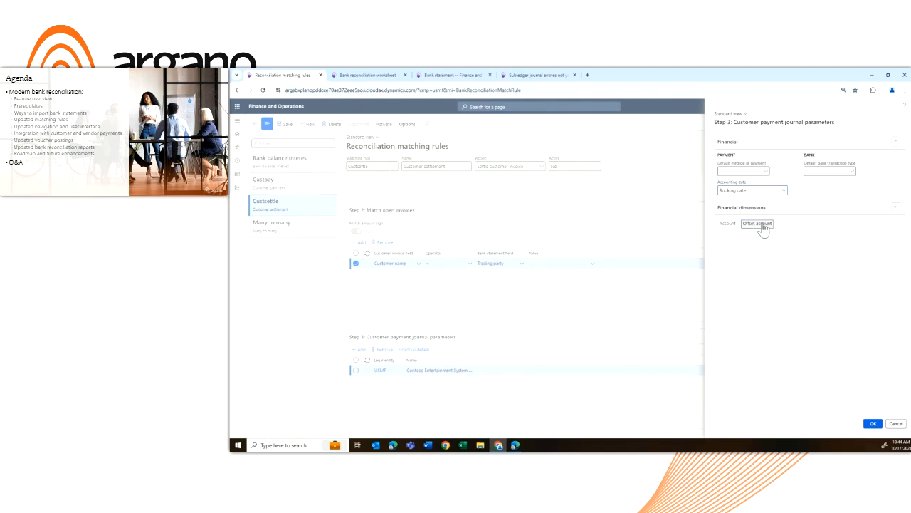
click(729, 224)
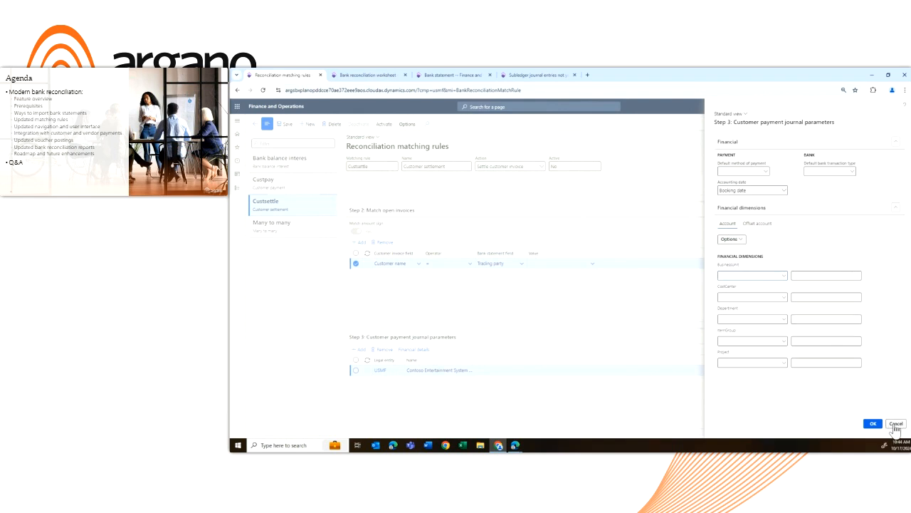
click(895, 424)
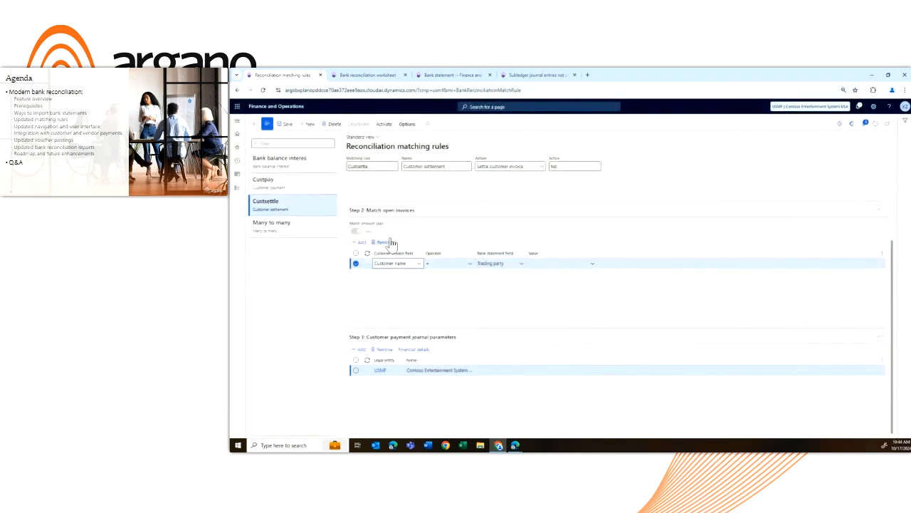
Activate the Custsettle matching rule and return to the bank reconciliation worksheet
scroll(463, 232, up, 3)
scroll(477, 265, down, 3)
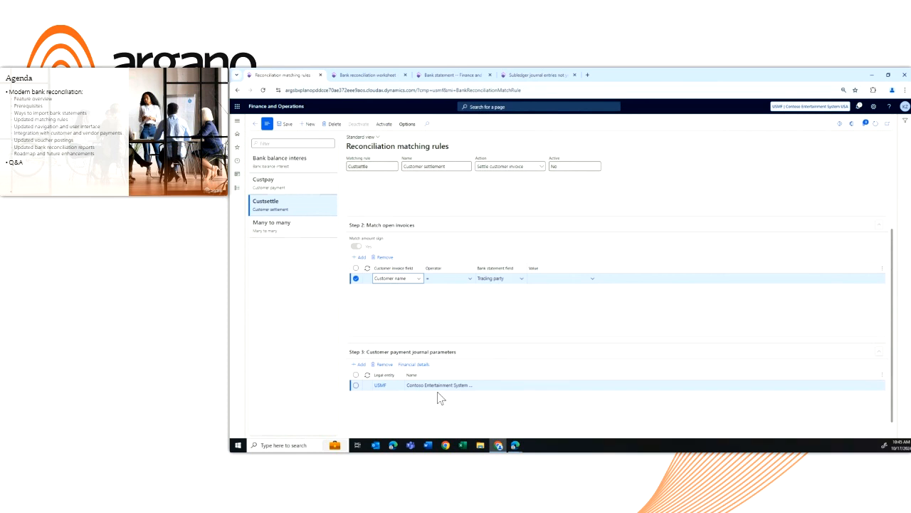
click(386, 125)
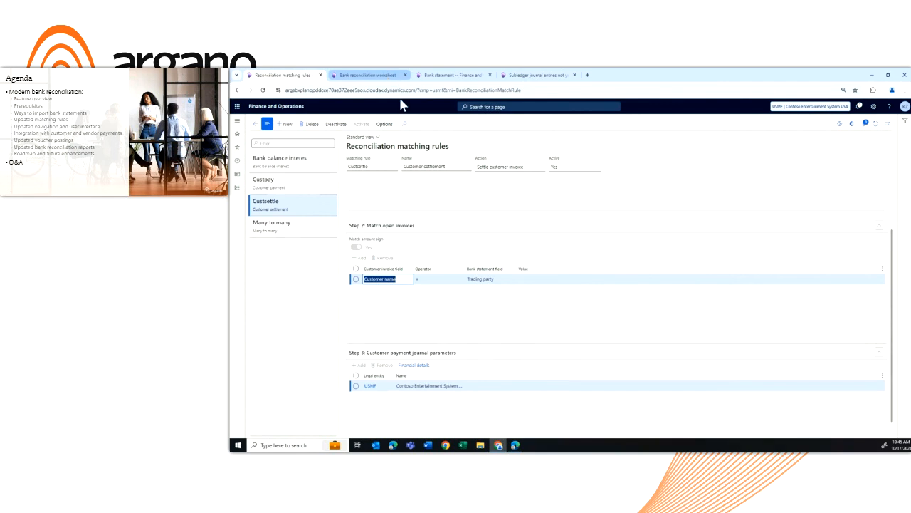
click(367, 74)
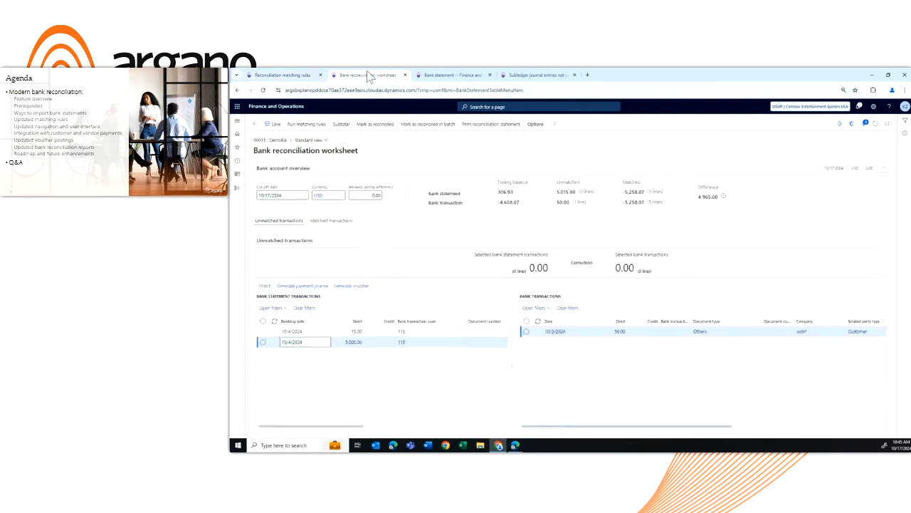
Check which matching rules can be run with the 15.00 statement line selected, and cancel without running one
click(263, 332)
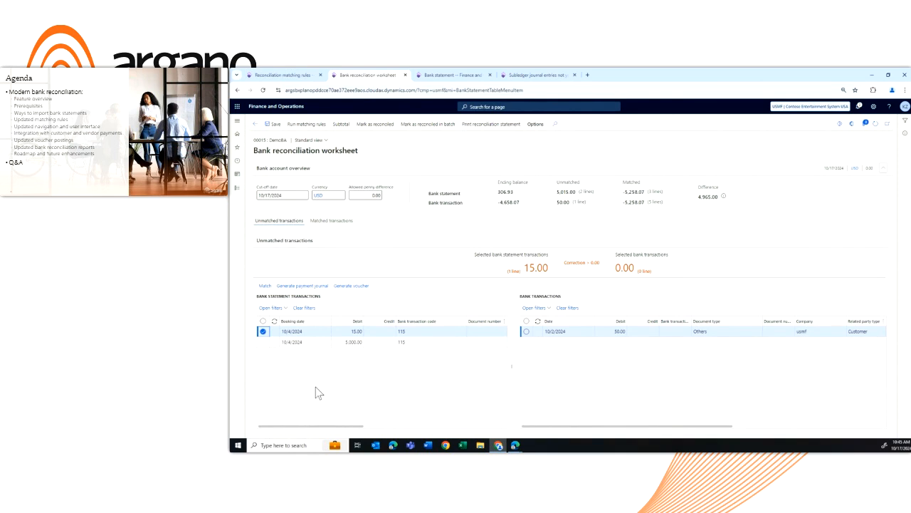
click(317, 124)
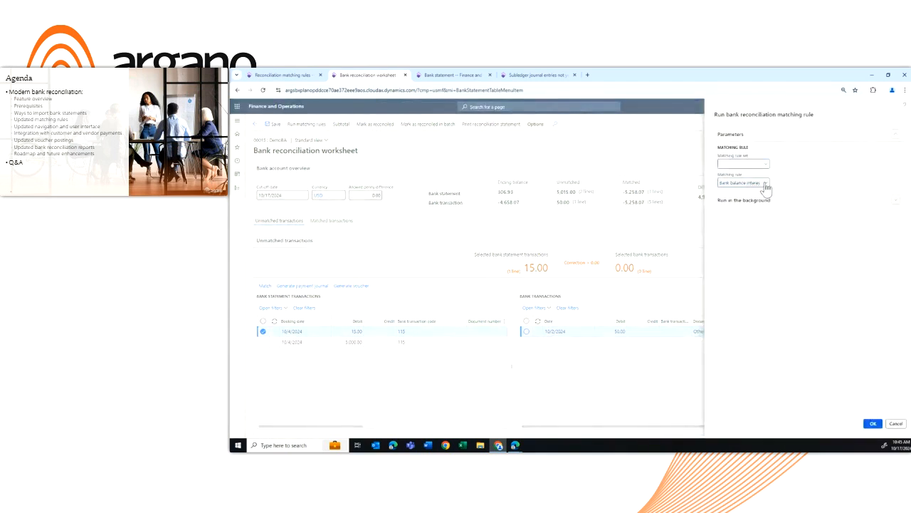
click(766, 187)
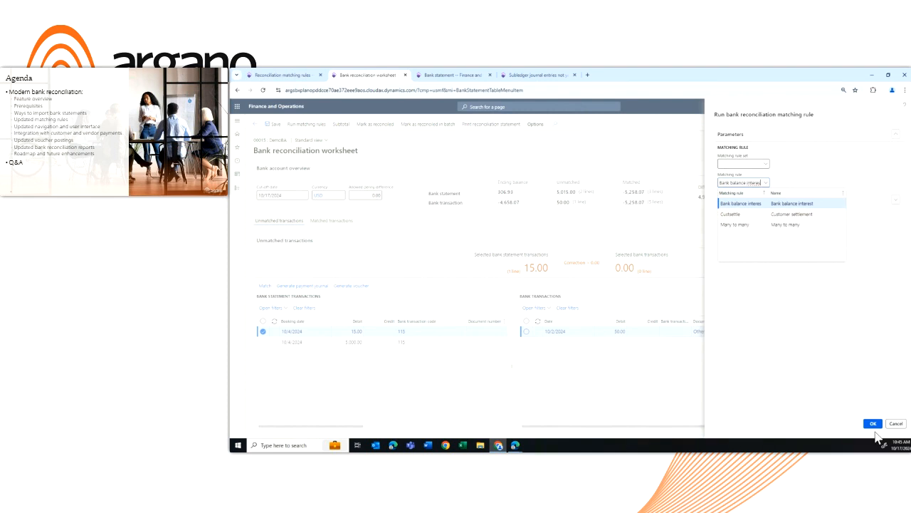
click(896, 424)
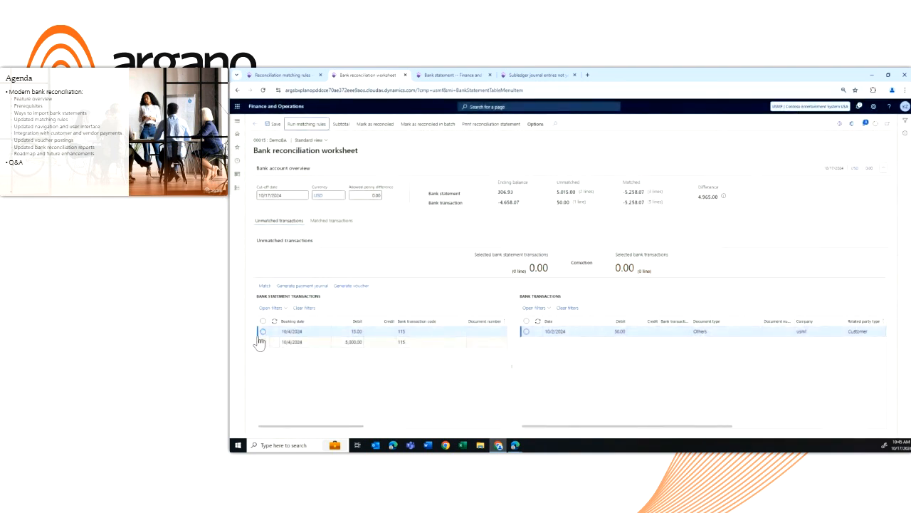
Start a payment journal for the 15.00 statement line with payment type Customer payment and customer account DemoCust
click(263, 331)
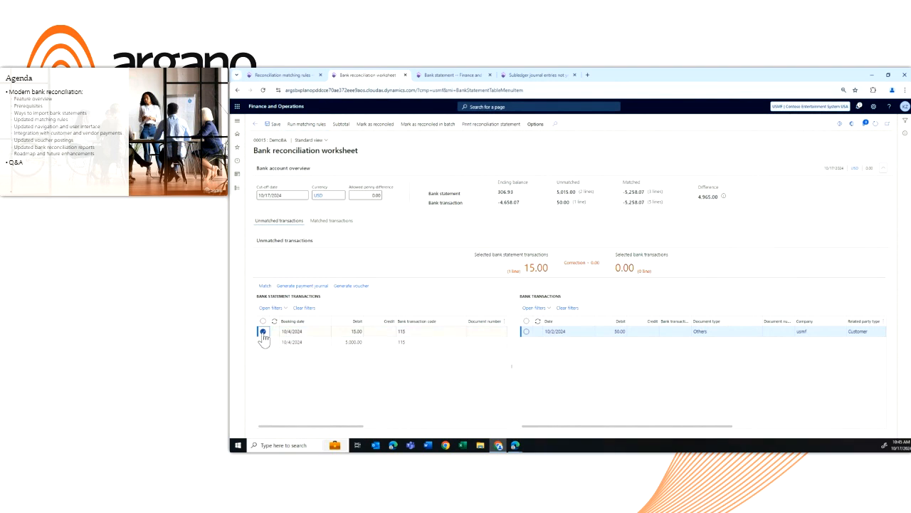
click(307, 286)
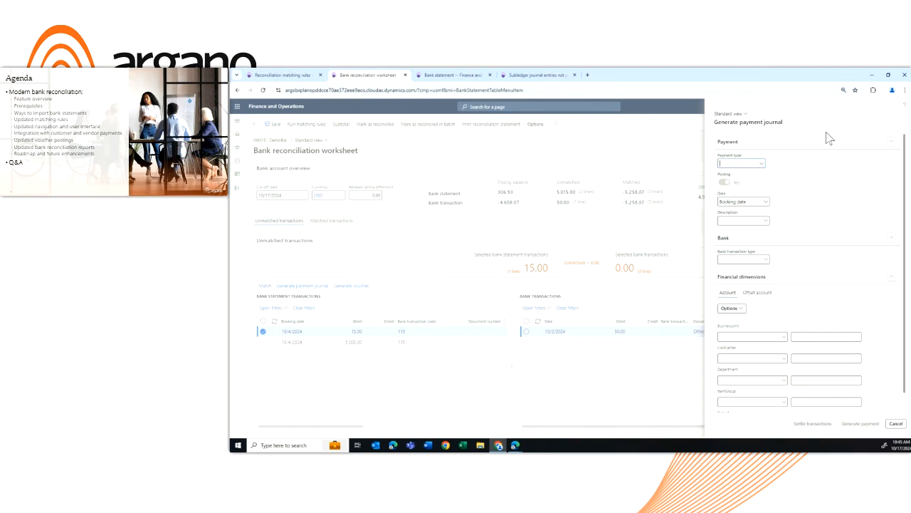
click(760, 165)
click(751, 175)
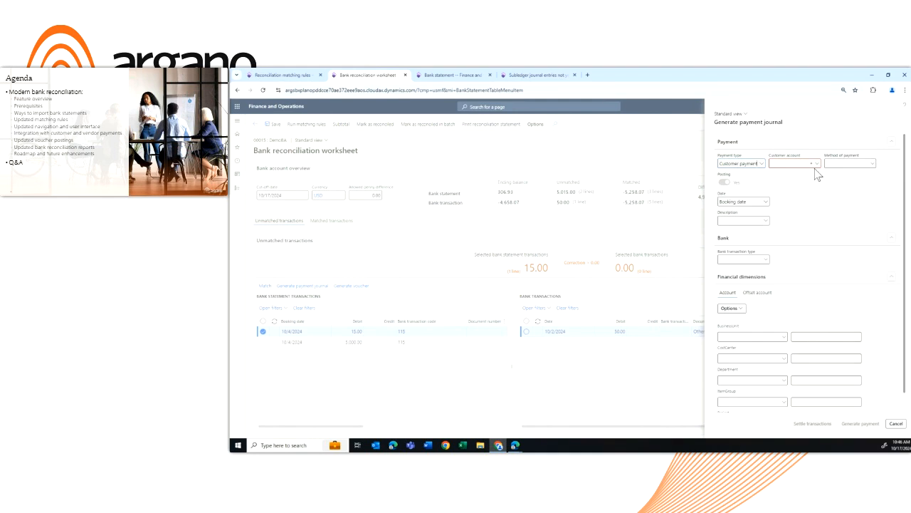
click(817, 164)
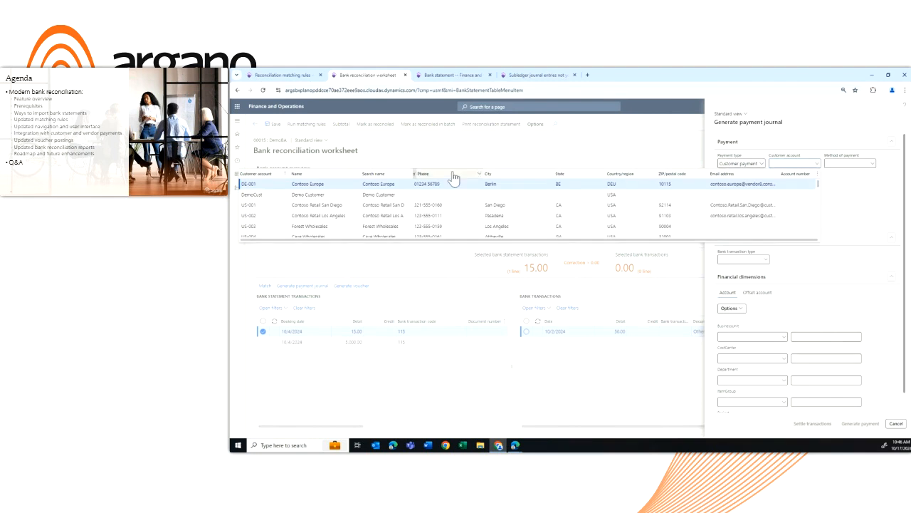
click(383, 195)
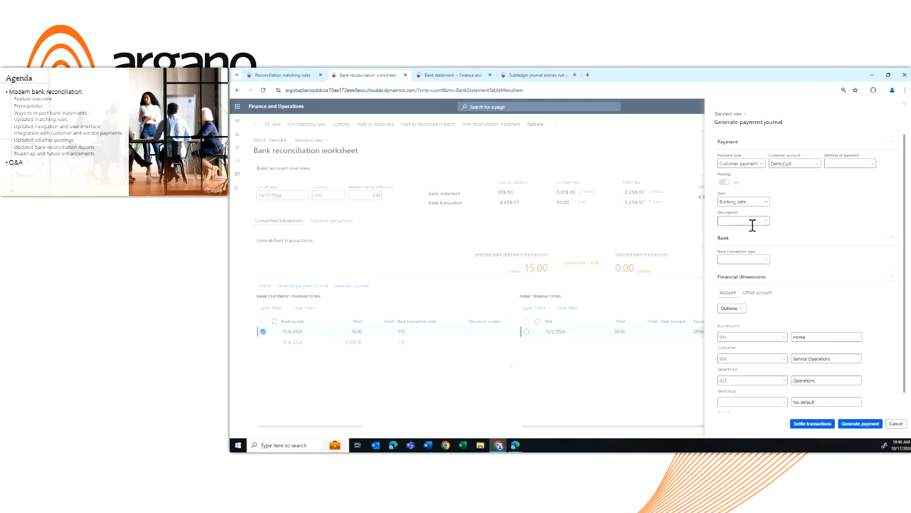
Review the payment journal's description and its account and offset account financial dimensions, and cancel without generating a payment
click(727, 221)
click(755, 294)
click(728, 294)
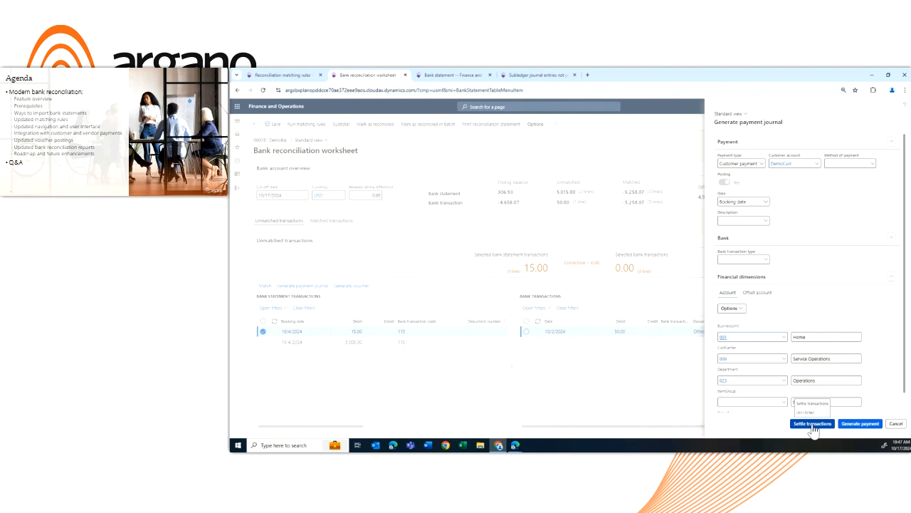
click(845, 425)
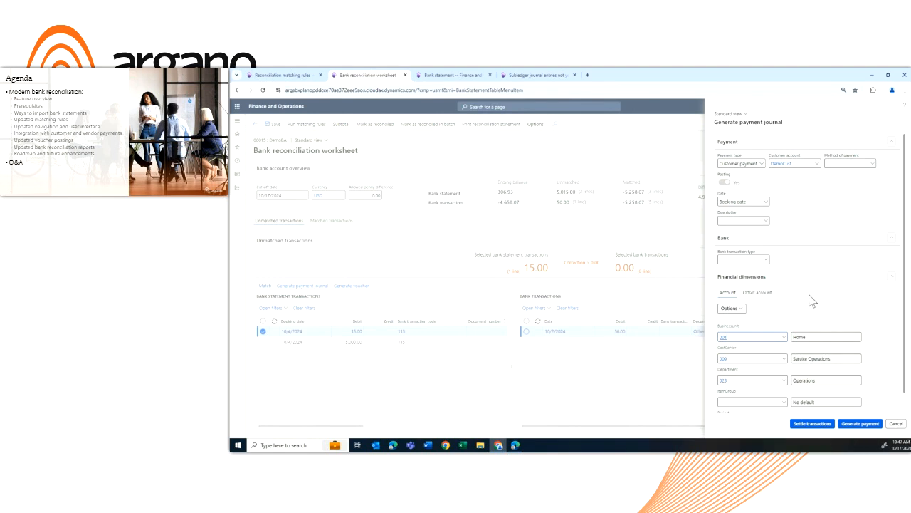
click(896, 424)
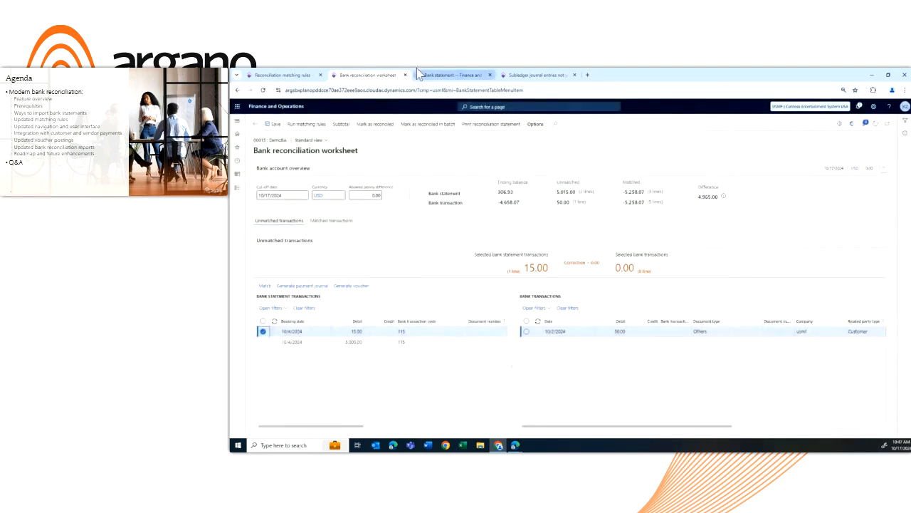
Run the Custsettle matching rule on the reconciliation worksheet and view the message details of the run
click(314, 126)
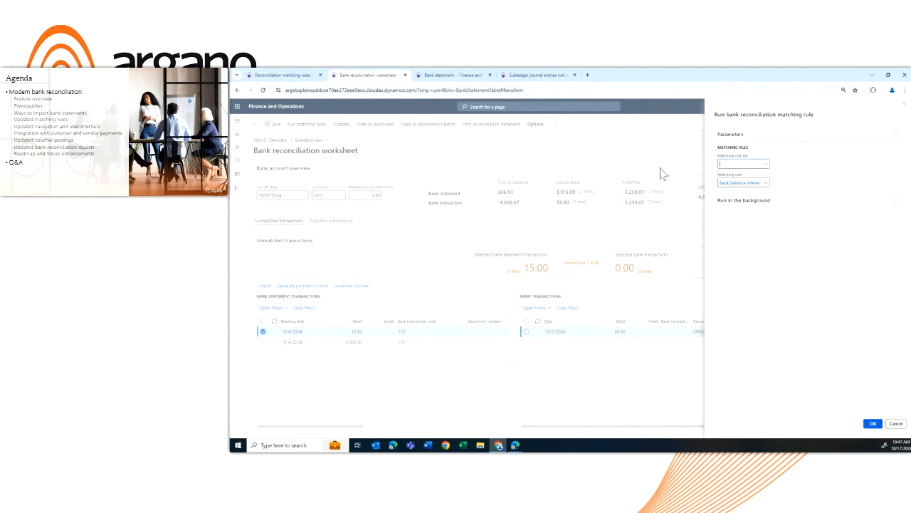
click(765, 183)
click(756, 215)
click(874, 425)
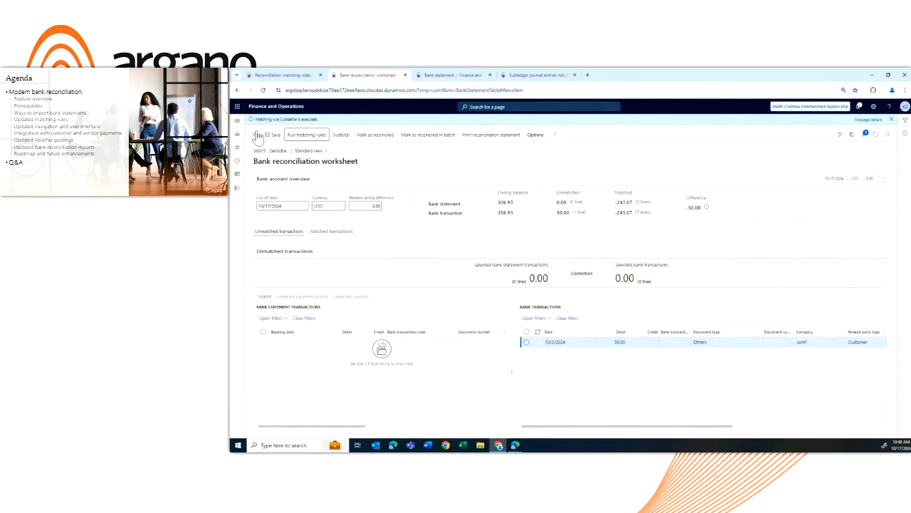
click(870, 120)
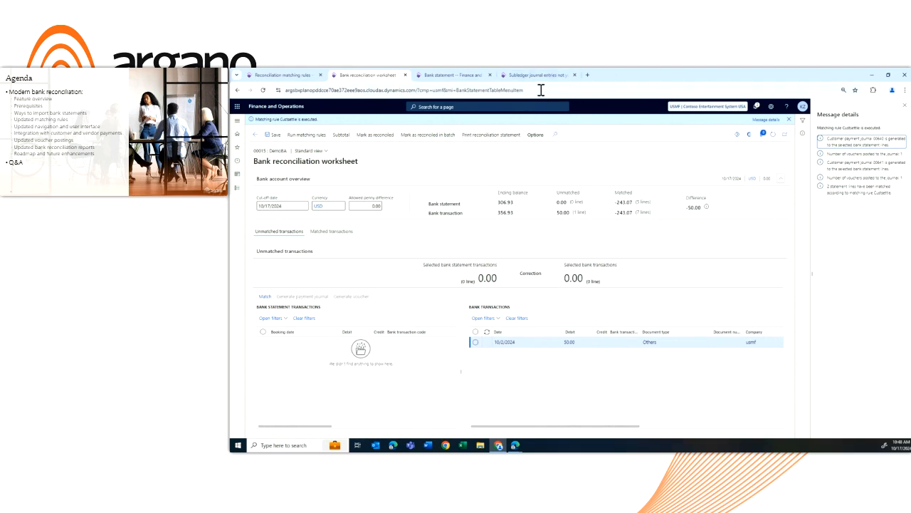
Look up the posted customer payment journals in Accounts receivable and return to the reconciliation worksheet's message details
click(506, 75)
click(238, 188)
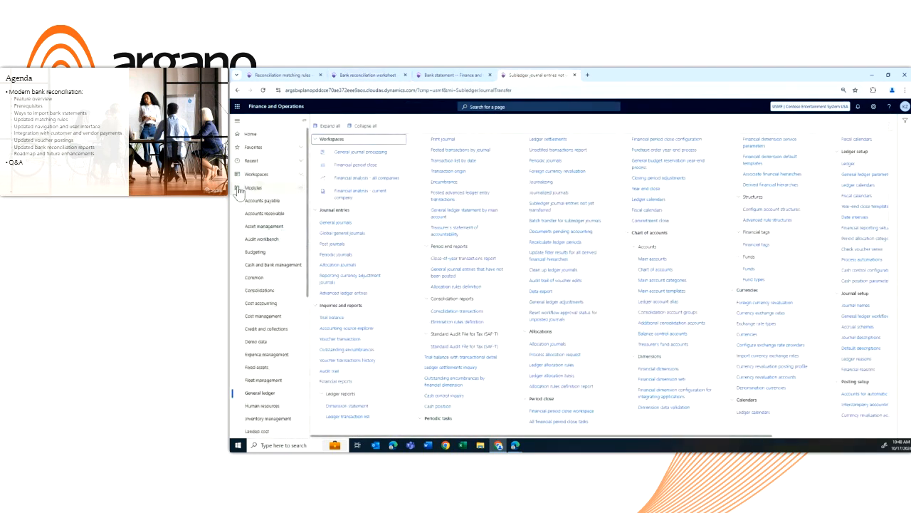
click(272, 215)
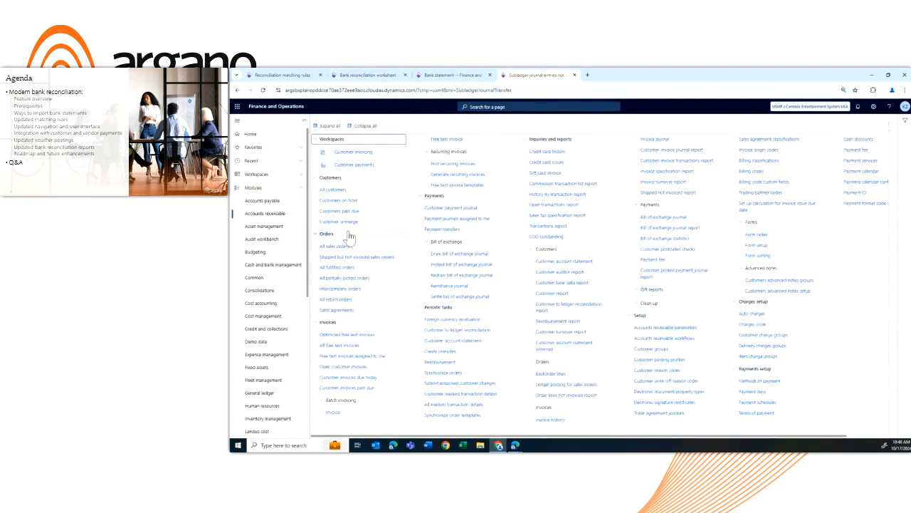
click(469, 205)
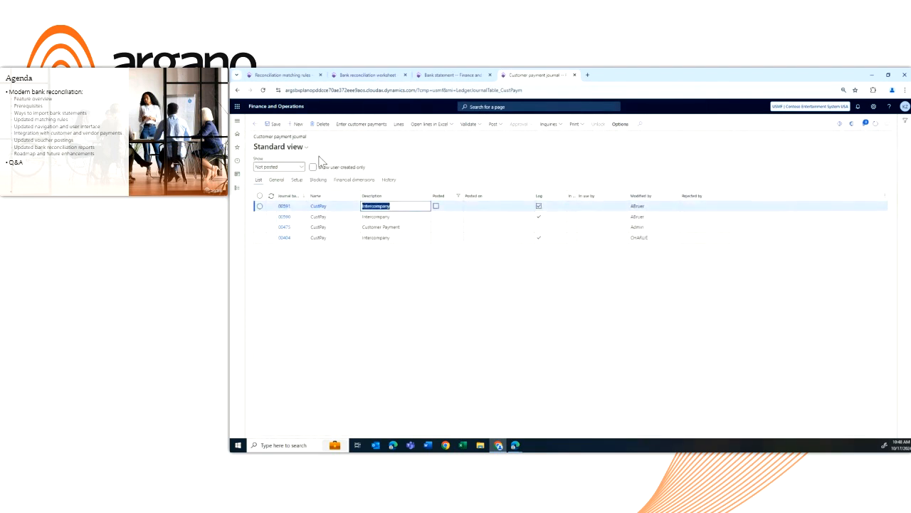
click(301, 168)
click(273, 202)
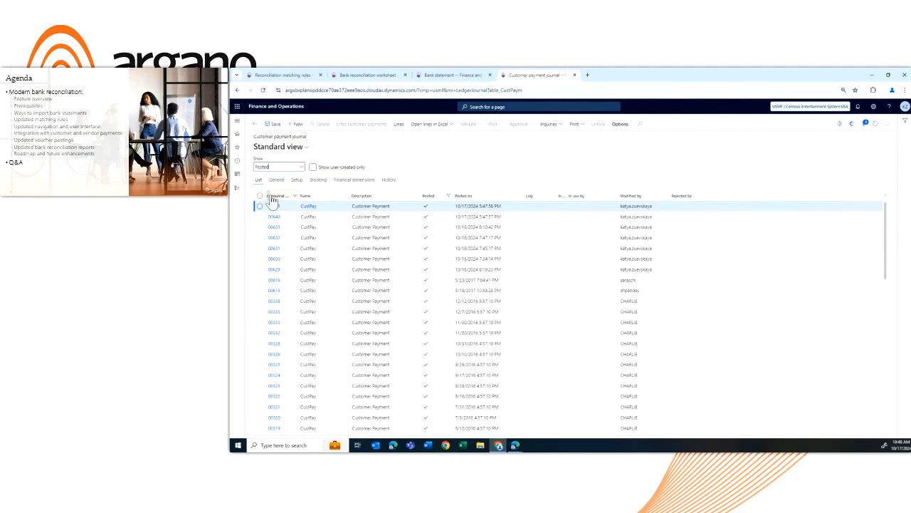
click(384, 72)
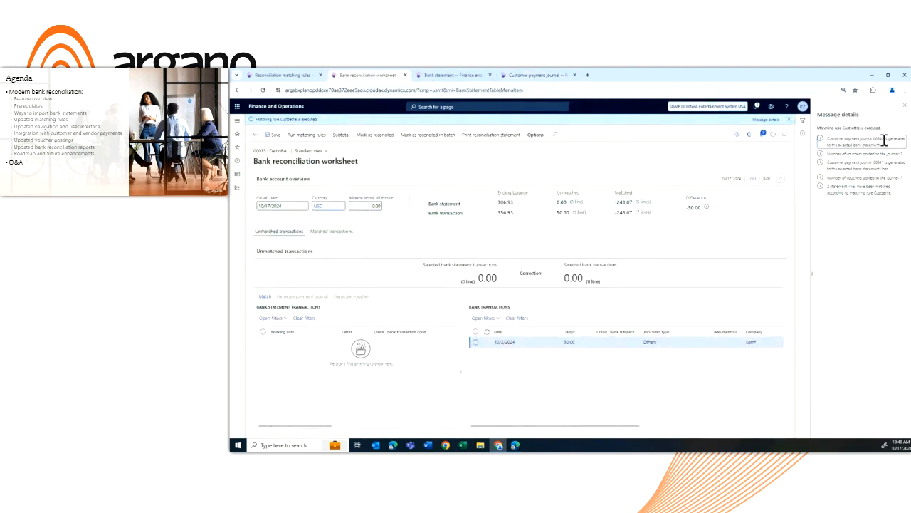
Open the lines of posted customer payment journal 00640 and examine the payment's customer account, amount and offset bank account
click(531, 75)
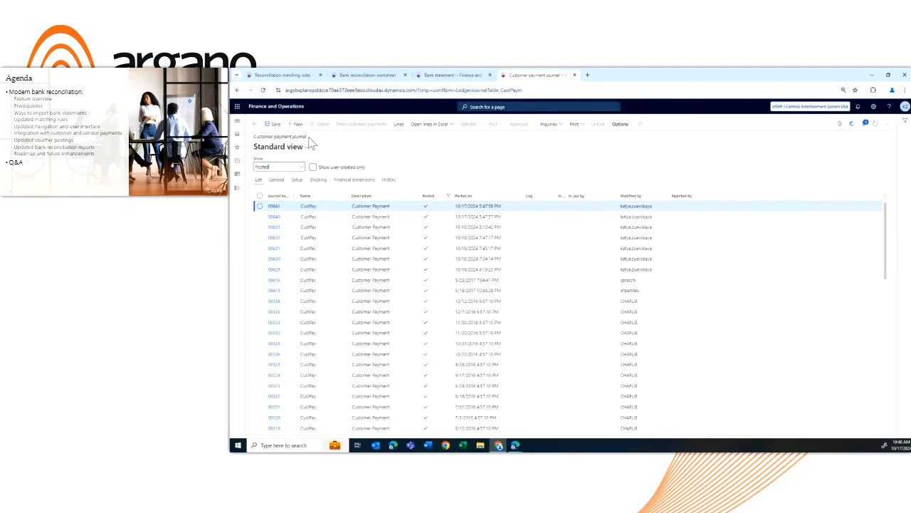
click(325, 216)
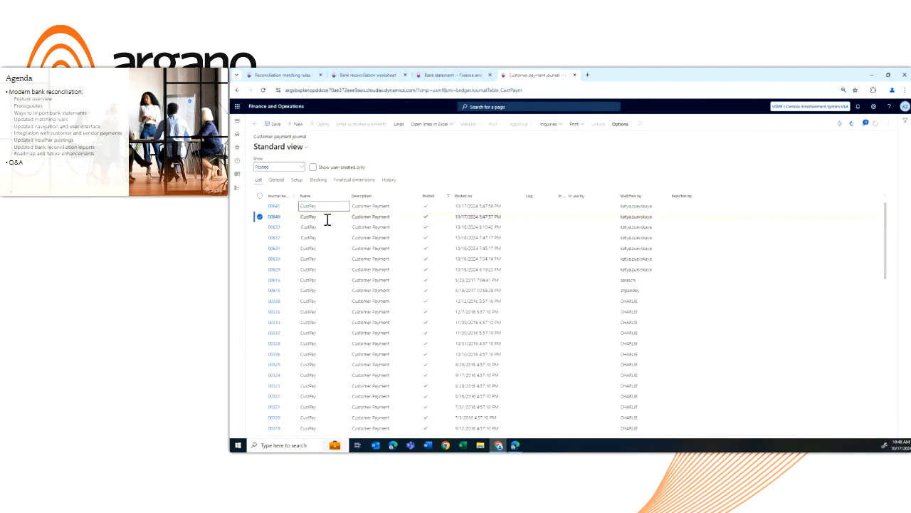
click(276, 217)
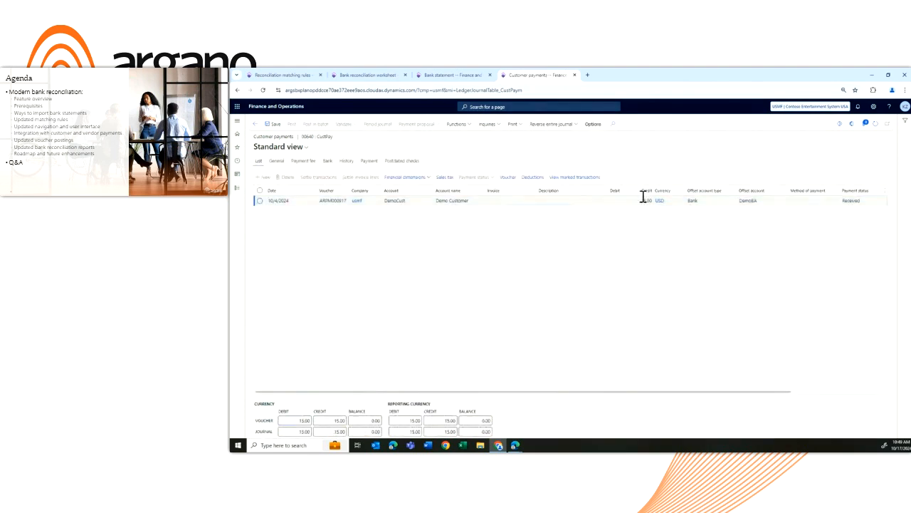
click(764, 201)
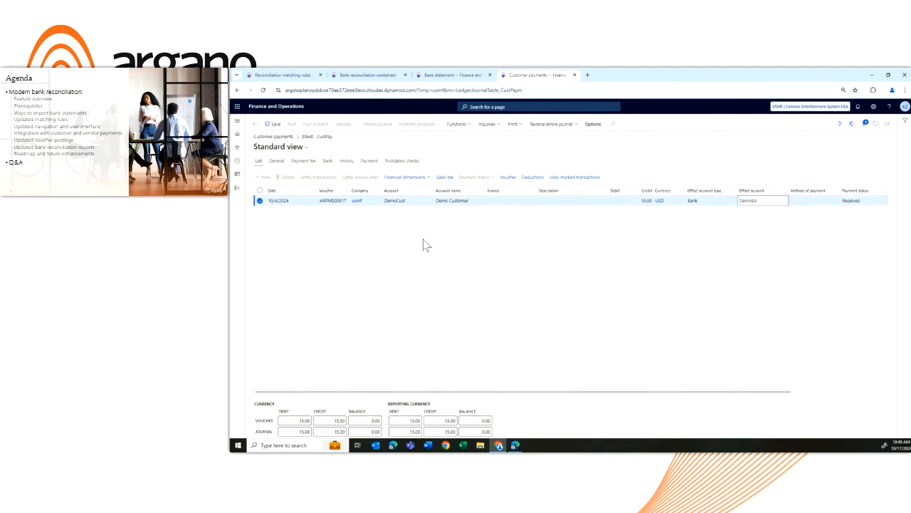
click(411, 201)
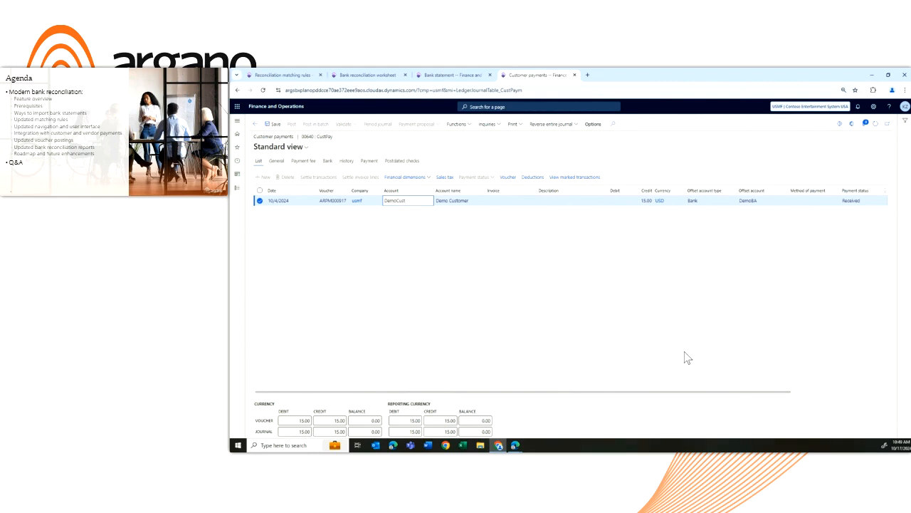
drag(662, 400, 613, 437)
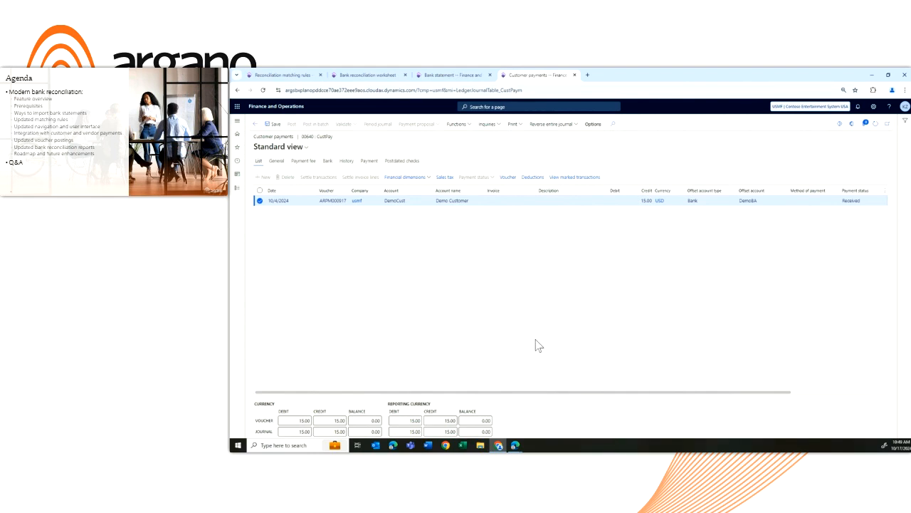
Check the reconciliation worksheet again, and open the customer record from the payment journal line to list that customer's transactions
click(368, 74)
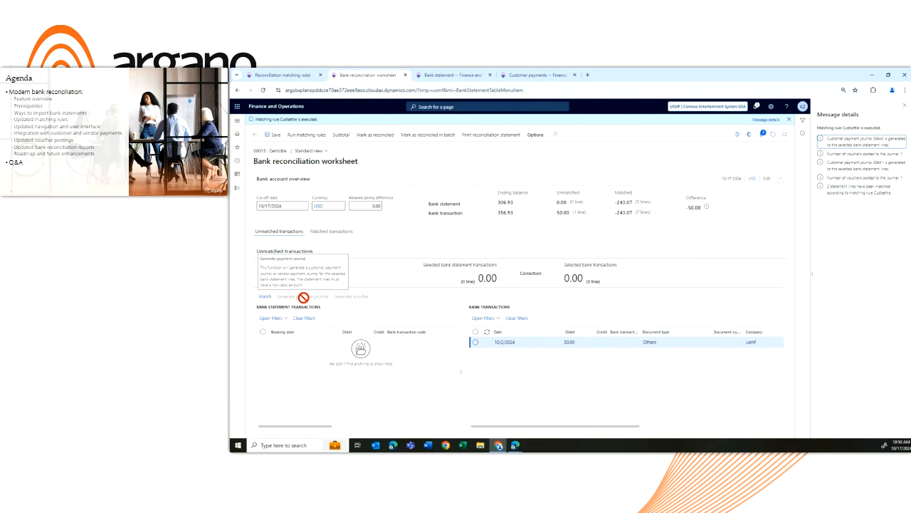
click(535, 76)
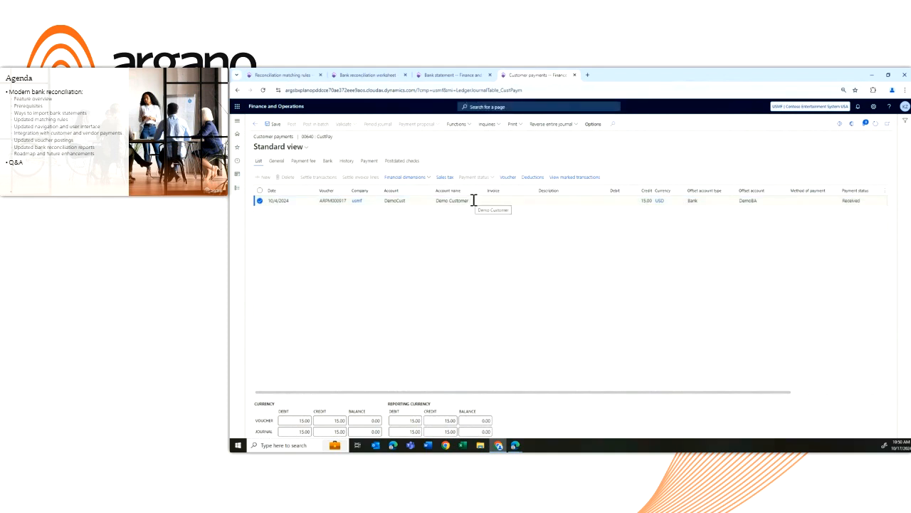
click(416, 200)
right_click(416, 200)
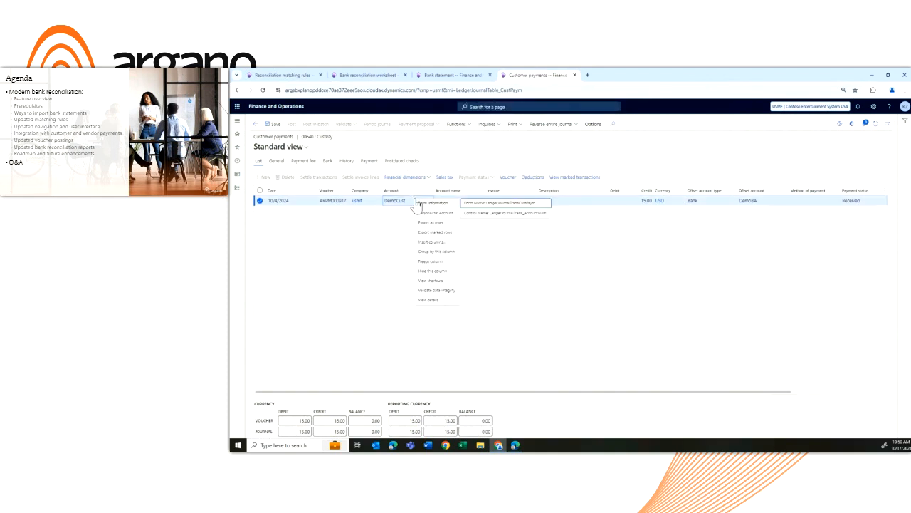
click(434, 305)
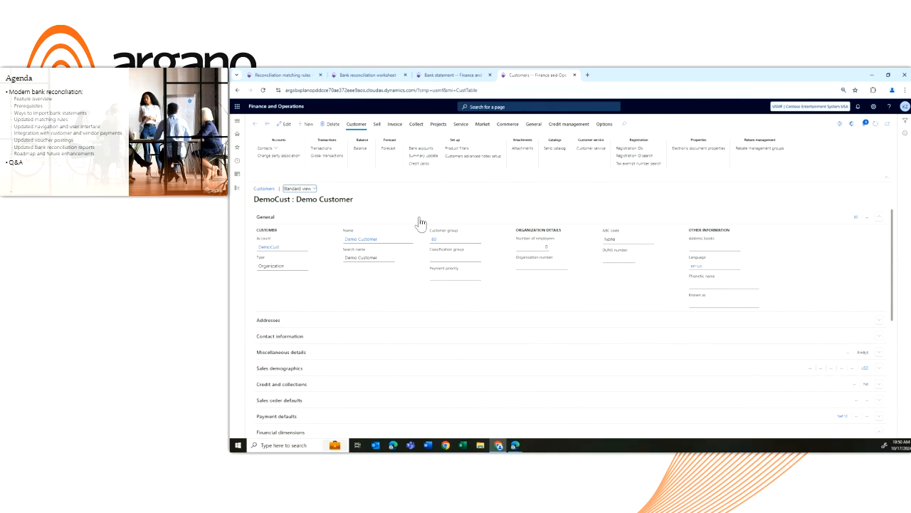
click(321, 149)
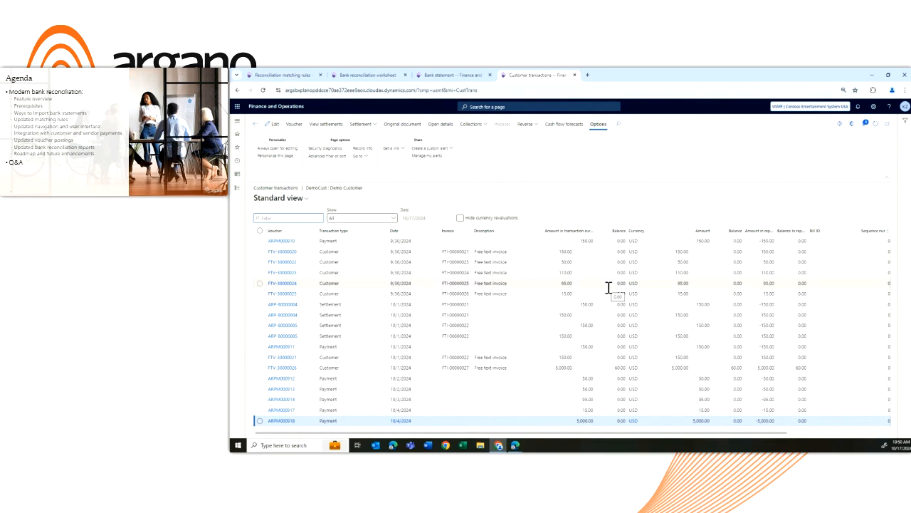
View the settlements of the customer's 15.00 free text invoice, check the payment settled against it, and return to the transactions
click(584, 293)
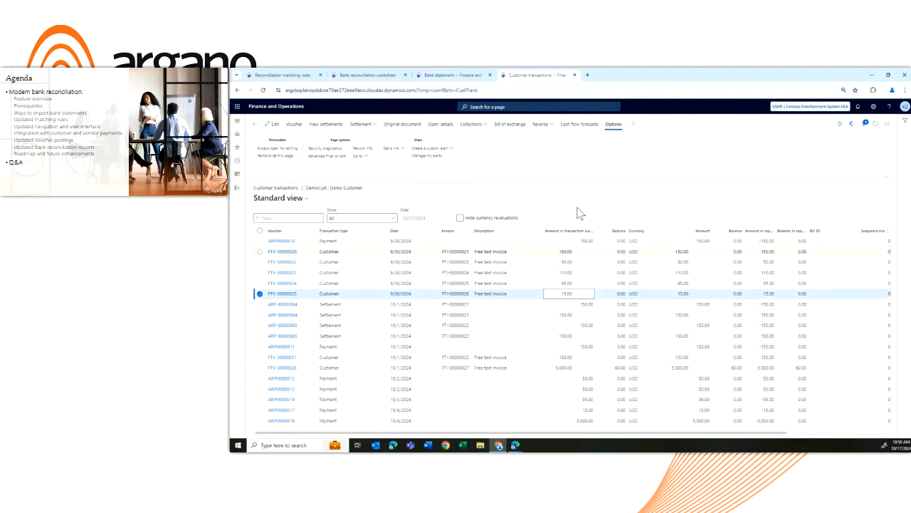
click(326, 124)
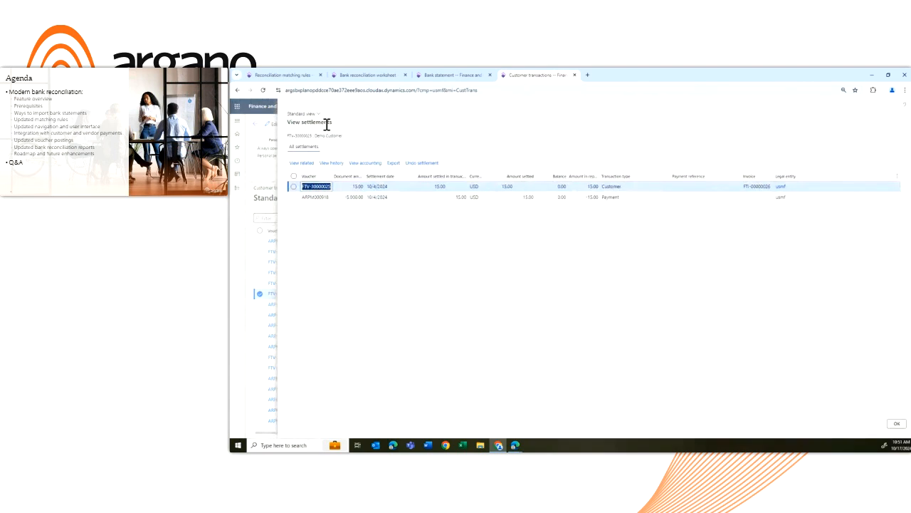
click(293, 198)
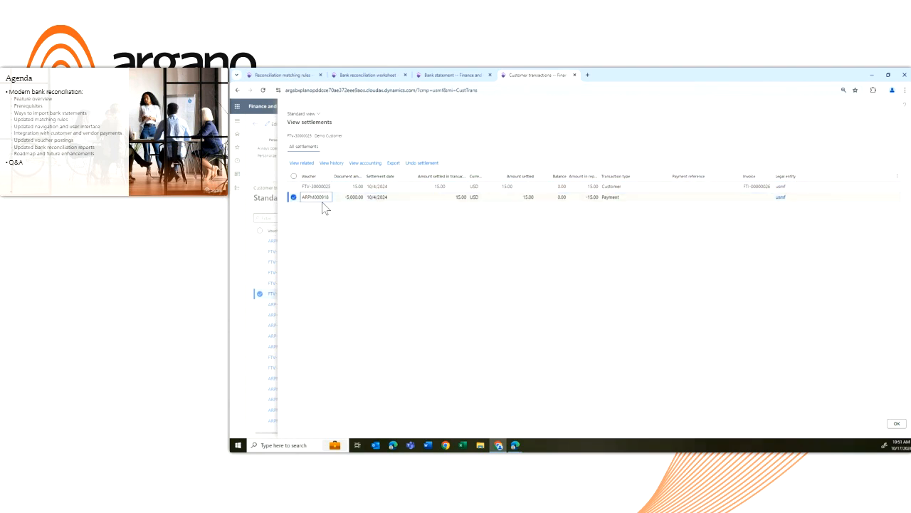
click(897, 423)
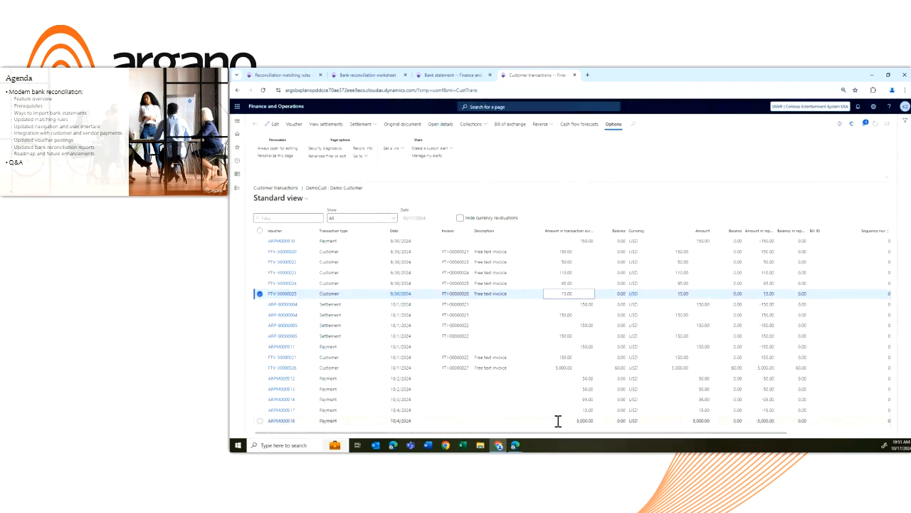
View the settlements of the customer's 5,000.00 free text invoice, check the invoice's balance, and return to the transactions
click(532, 367)
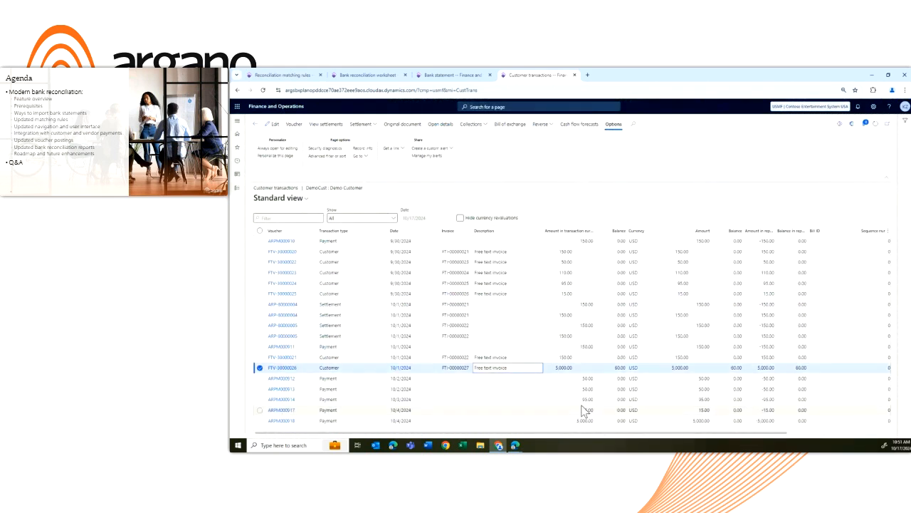
click(329, 125)
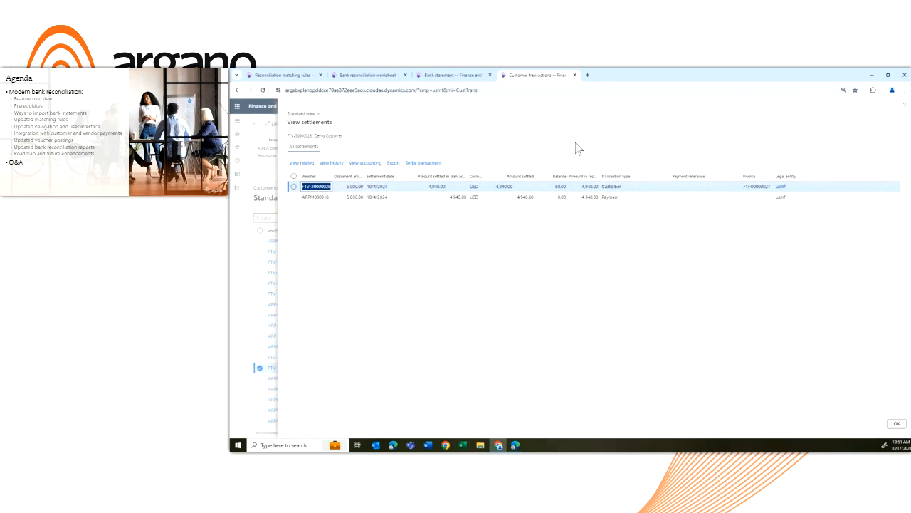
click(555, 186)
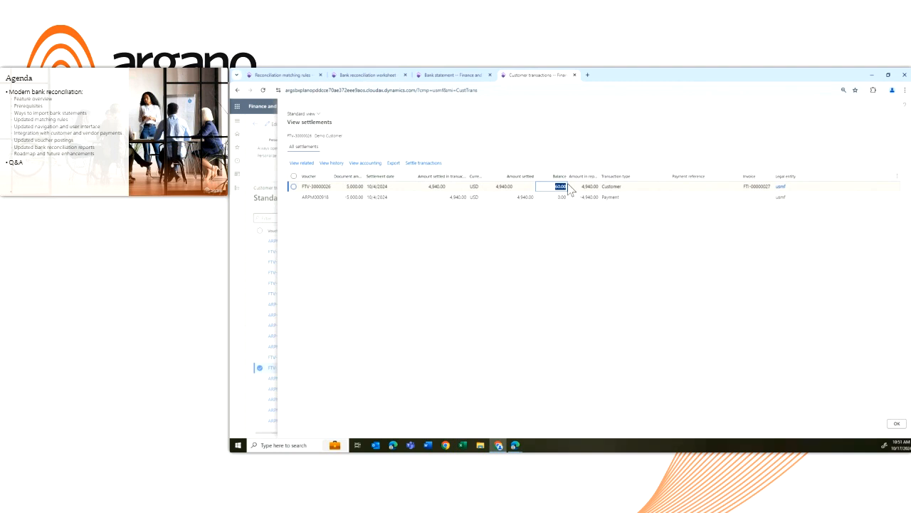
click(902, 425)
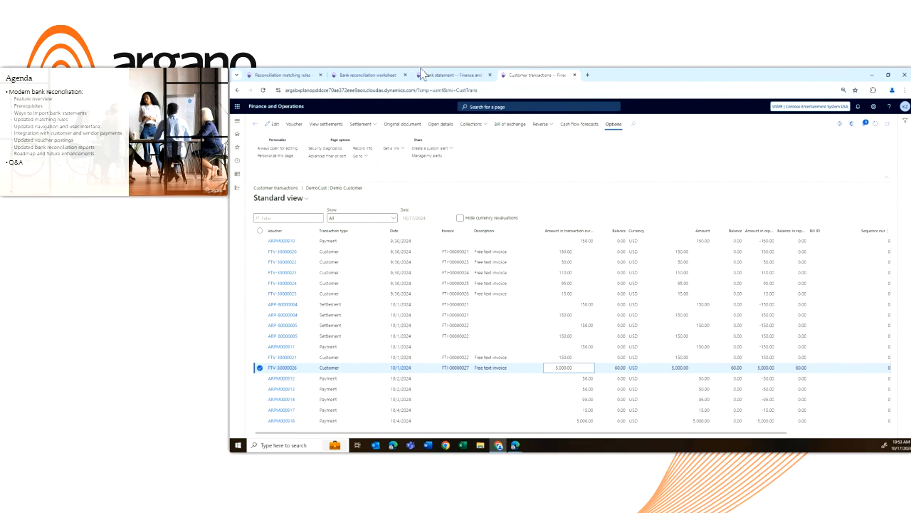
Create a new reconciliation matching rule, review its matching type options, and change its action to Generate customer payment
click(285, 74)
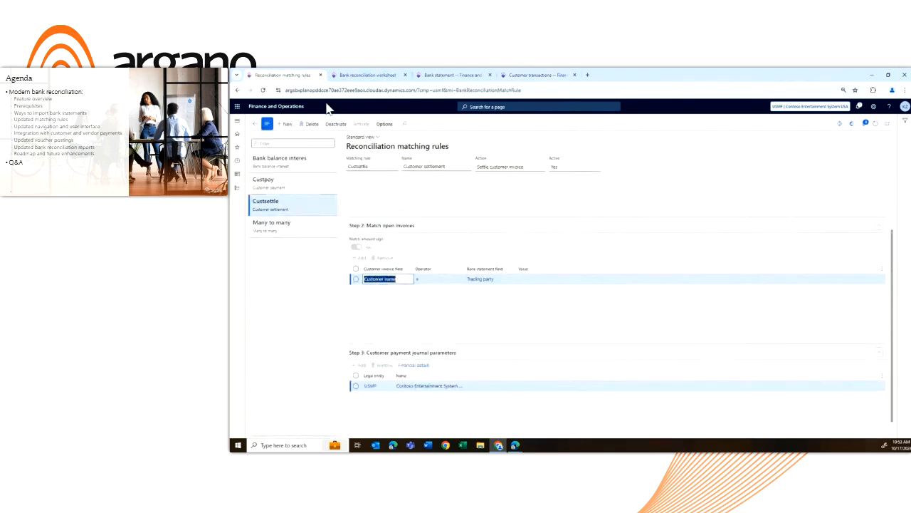
click(289, 125)
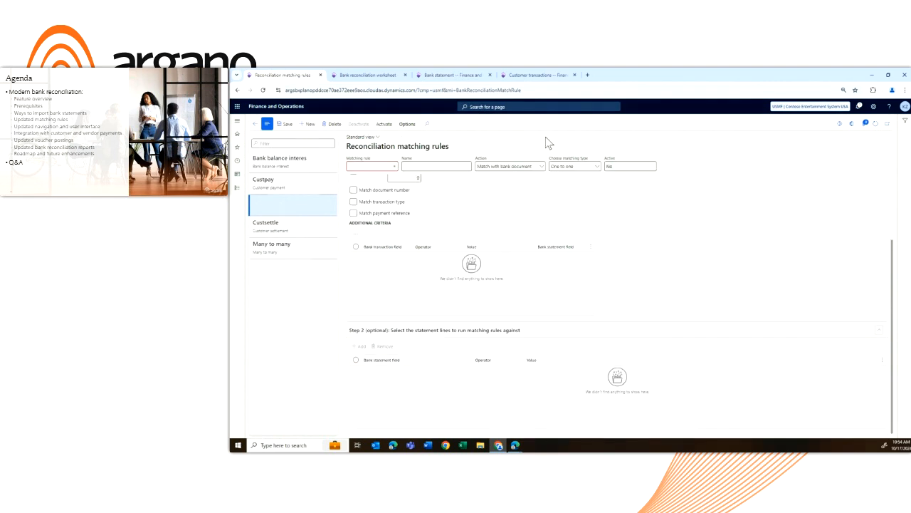
click(598, 169)
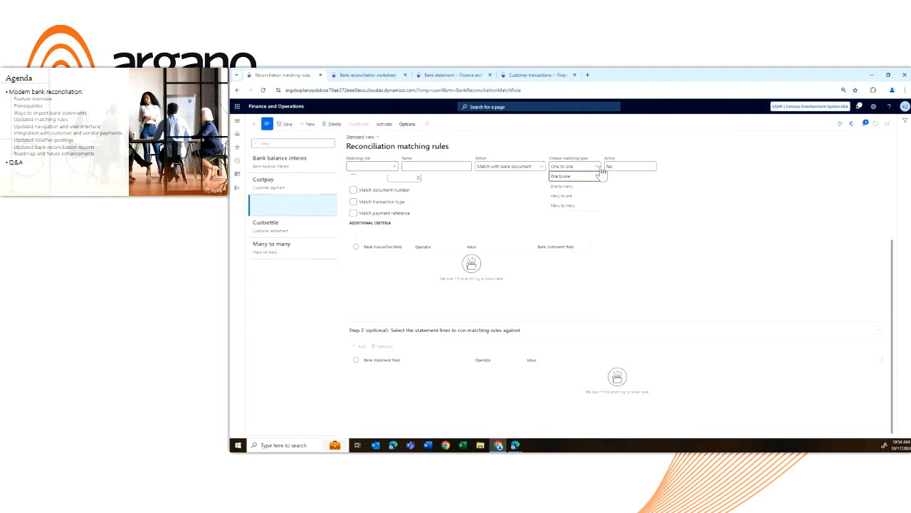
click(540, 168)
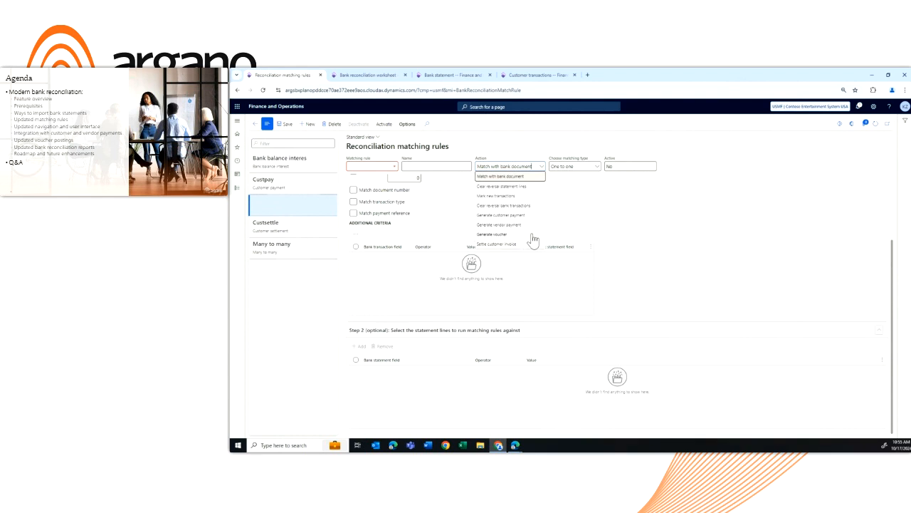
click(531, 215)
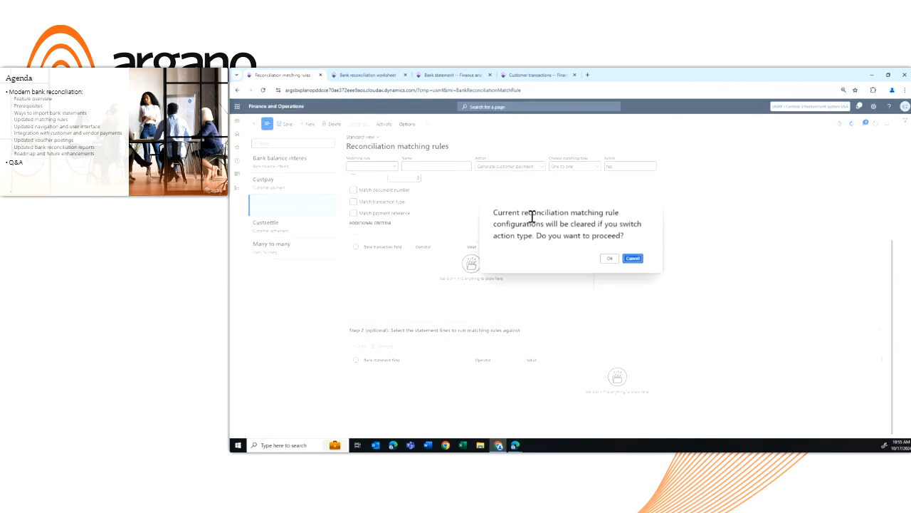
click(610, 257)
Add Contoso Consulting as a legal entity in the rule's customer payment journal parameters, review its financial details, and cancel them unchanged
scroll(468, 283, down, 3)
click(361, 349)
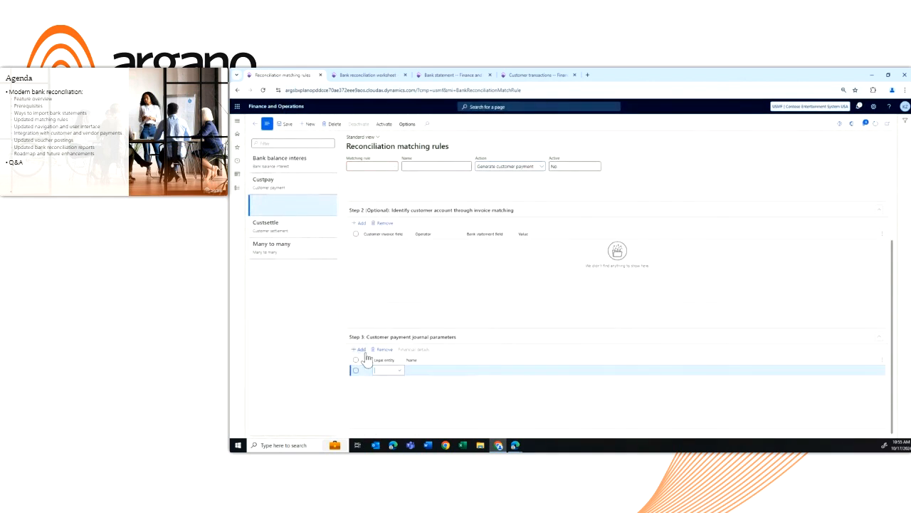
click(401, 370)
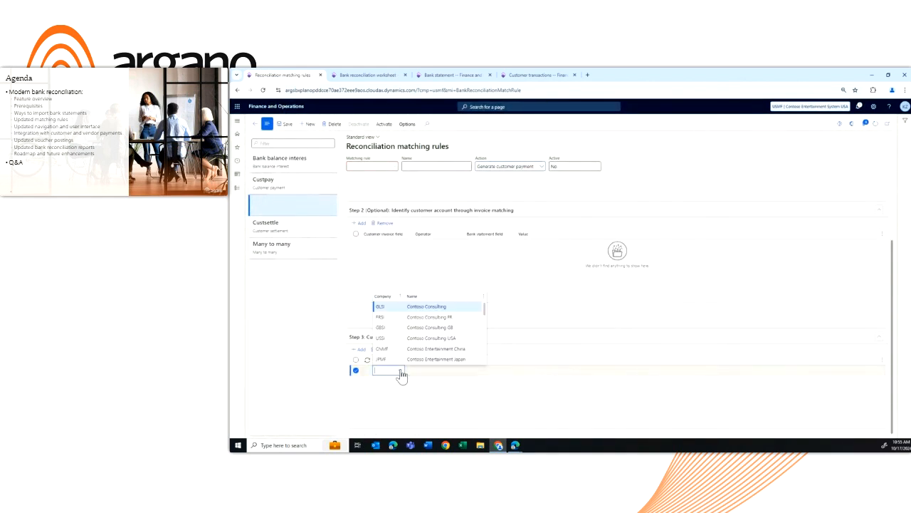
click(391, 307)
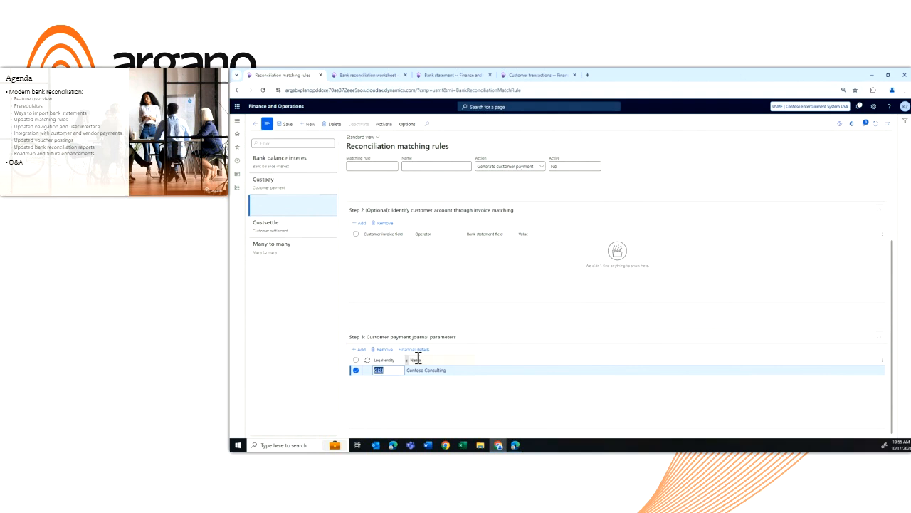
click(413, 349)
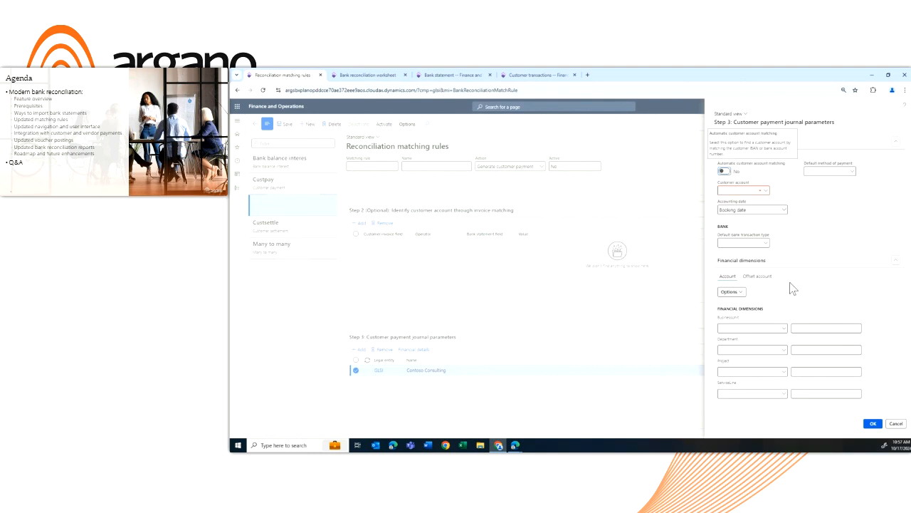
click(901, 425)
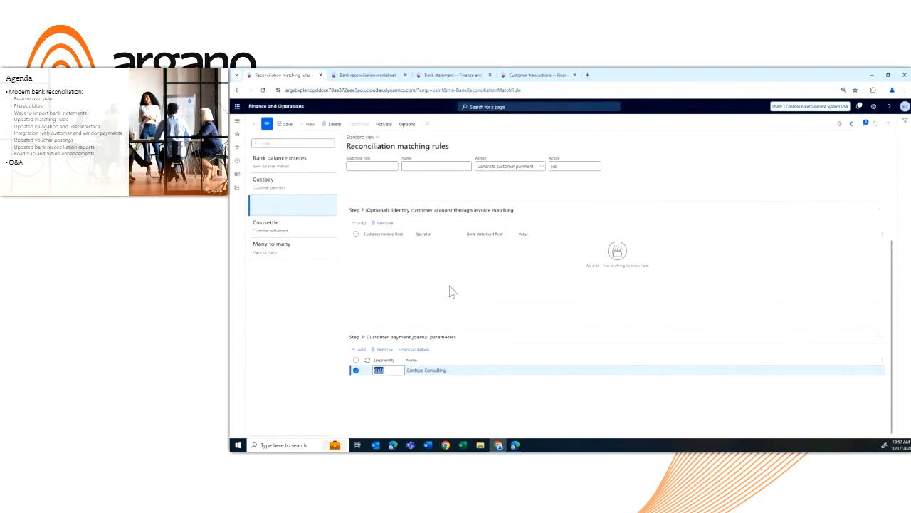
View the lines and related worksheet of reconciled bank statement 000004
click(447, 75)
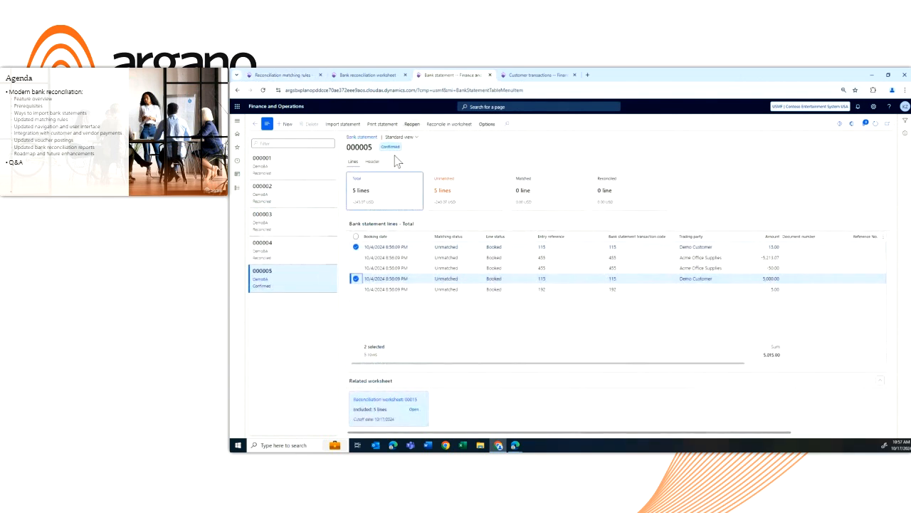
click(292, 251)
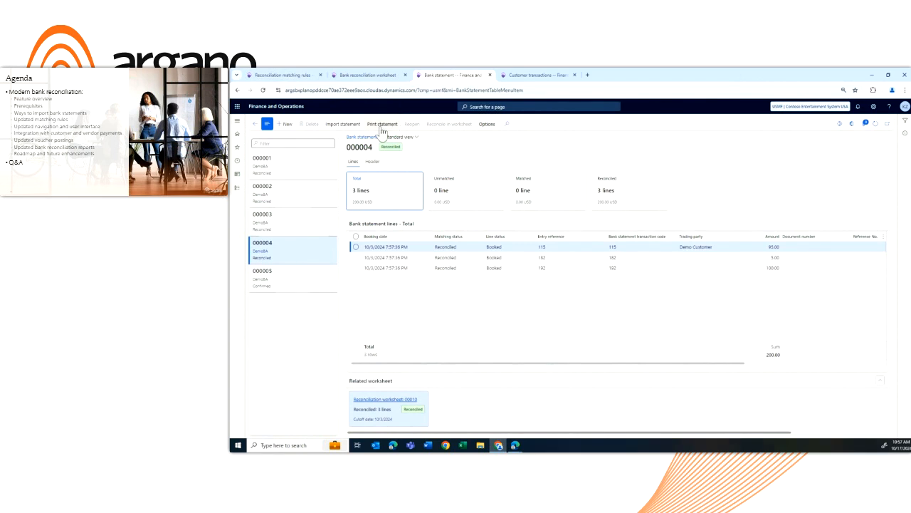
View the payment journal behind the matched 5,000.00 statement line, close the message details, and return to the worksheet's matched transactions
click(371, 75)
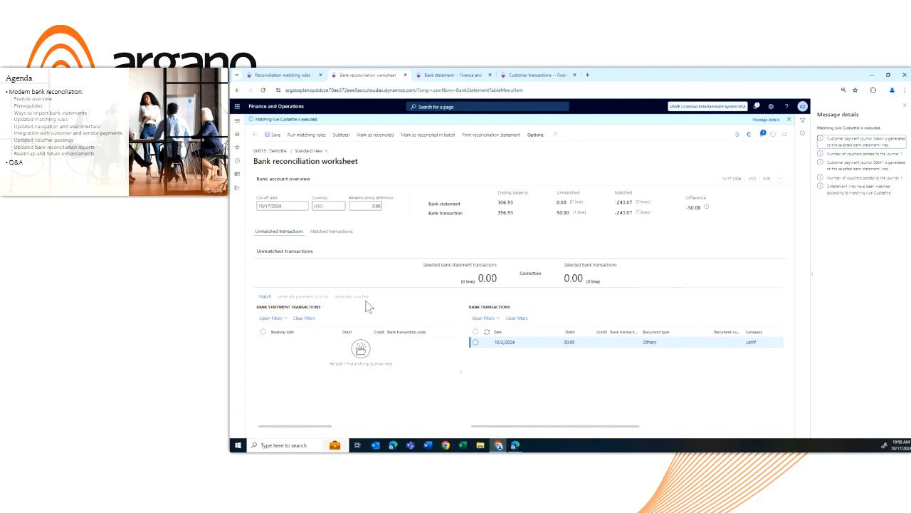
click(321, 235)
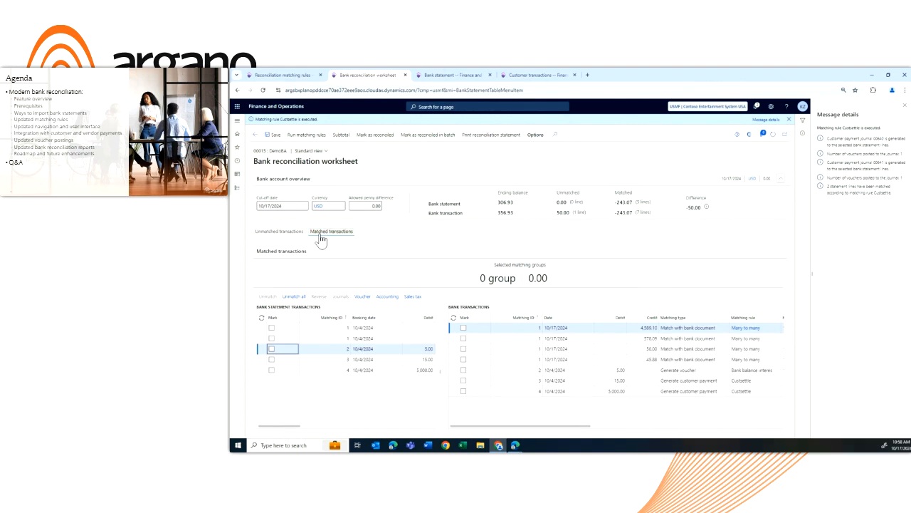
click(364, 369)
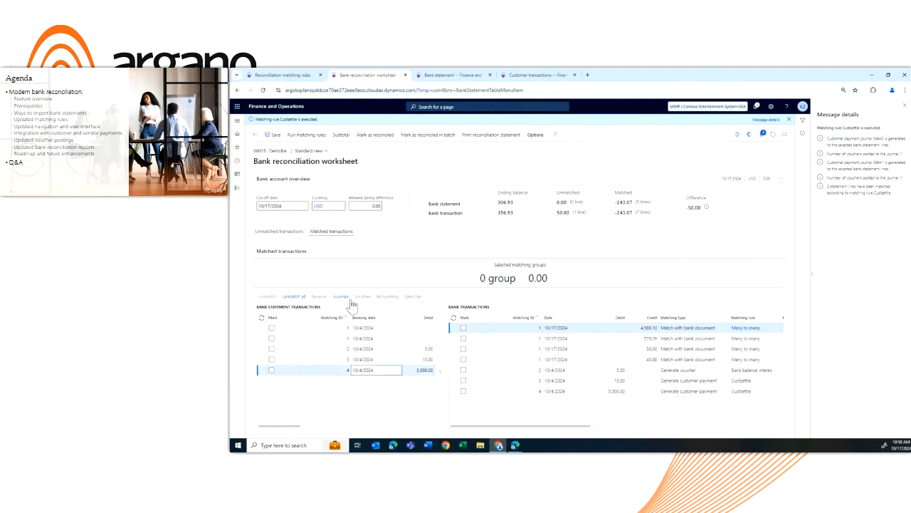
click(341, 296)
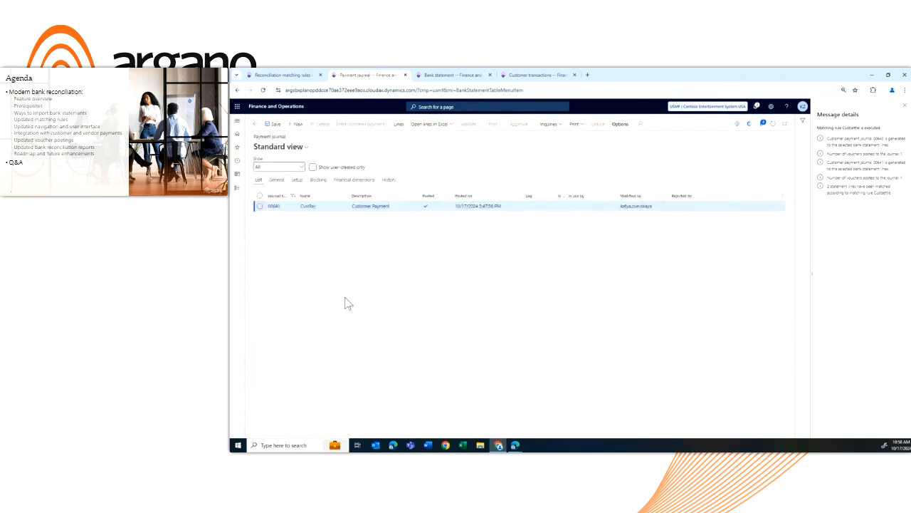
click(905, 108)
click(254, 123)
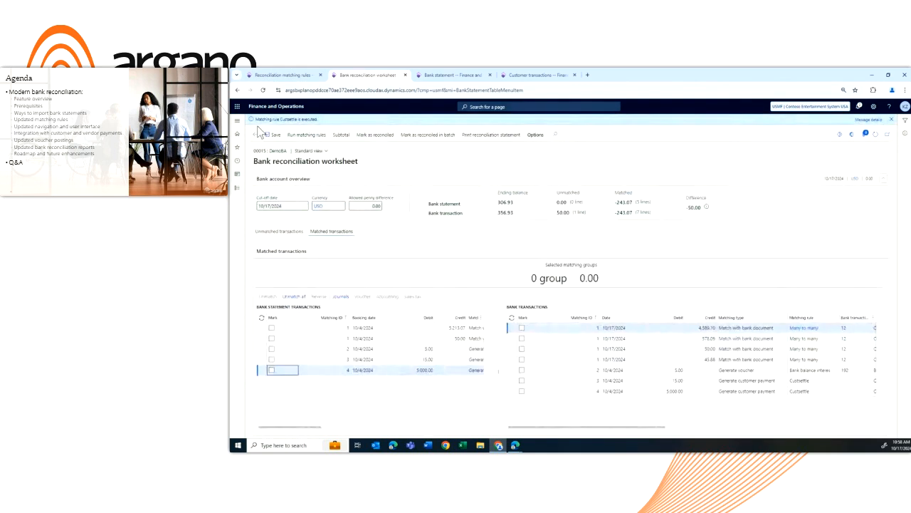